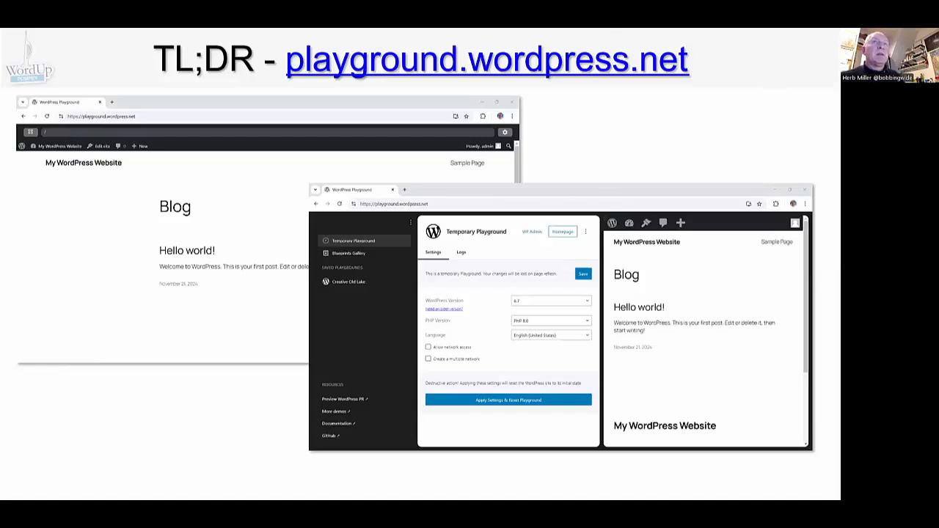
# Switch to the Chrome window with the phpinfo page, maximize it, and open that Playground site's dashboard
pyautogui.moveTo(0, 44); pyautogui.dragTo(2, 30)
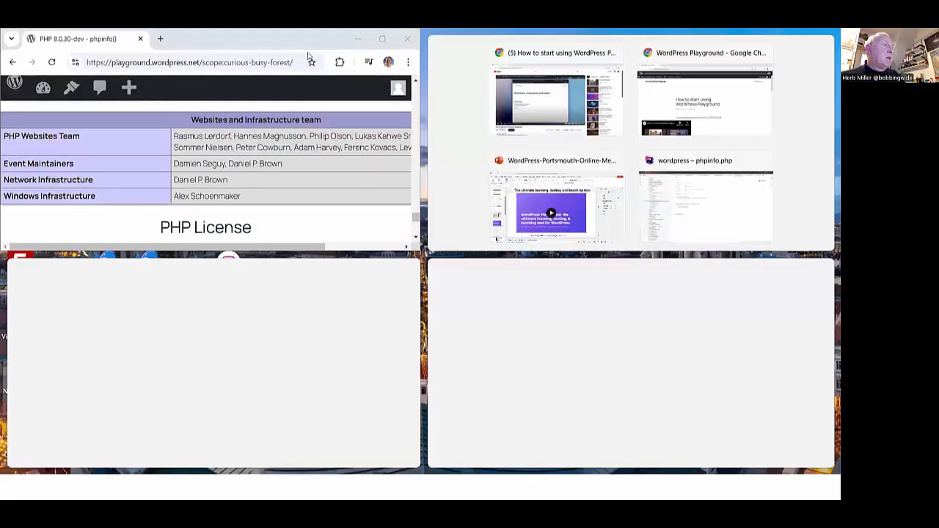
pyautogui.click(382, 38)
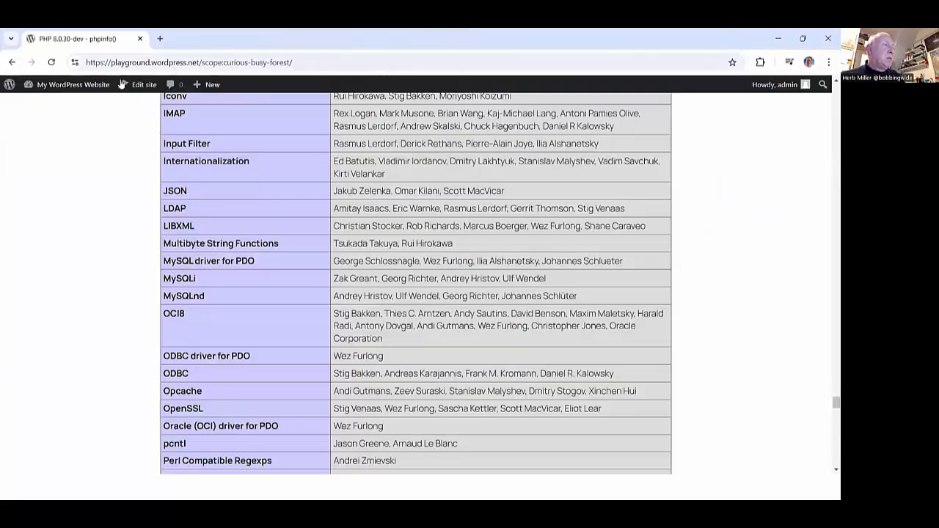
pyautogui.moveTo(44, 88)
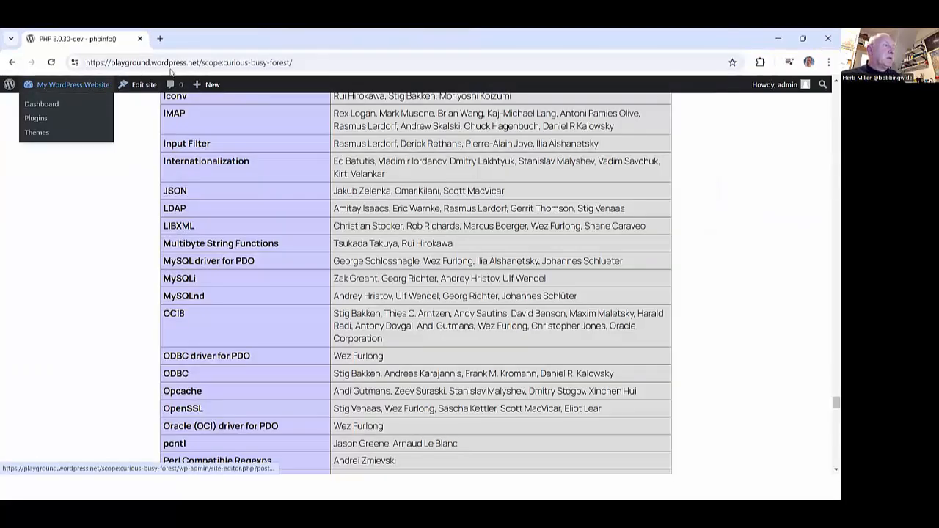
pyautogui.scroll(-5, 174, 229)
pyautogui.scroll(20, 174, 229)
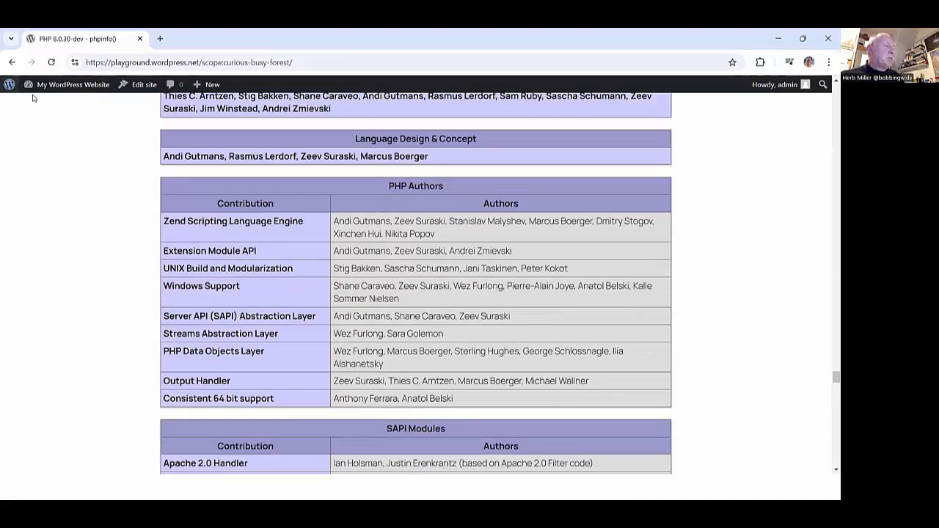
pyautogui.click(51, 107)
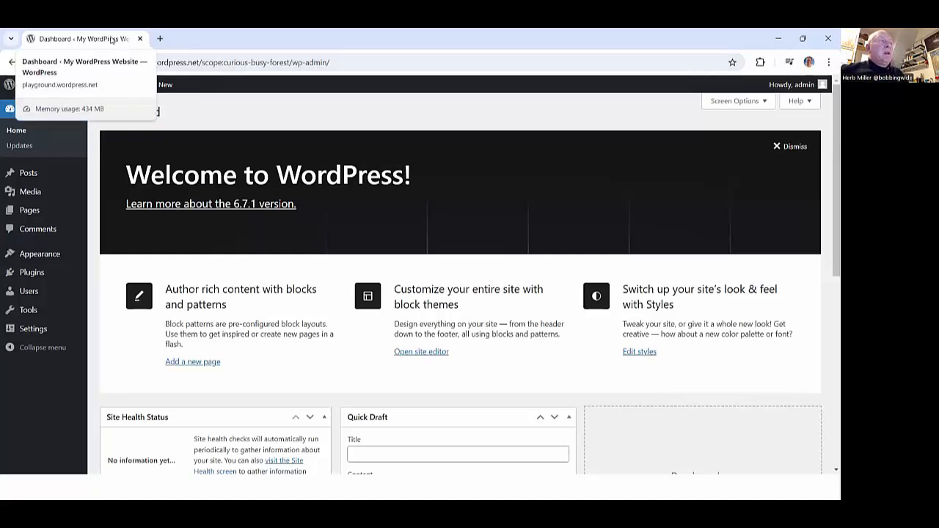
# Load a fresh WordPress Playground from playground.wordpress.net in a new browser tab
pyautogui.click(160, 39)
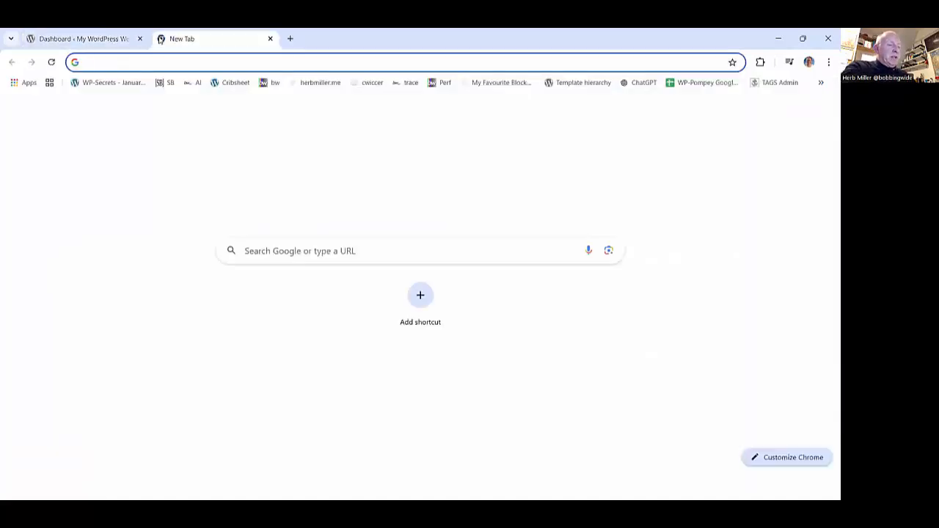
pyautogui.write('pla')
pyautogui.press('Return')
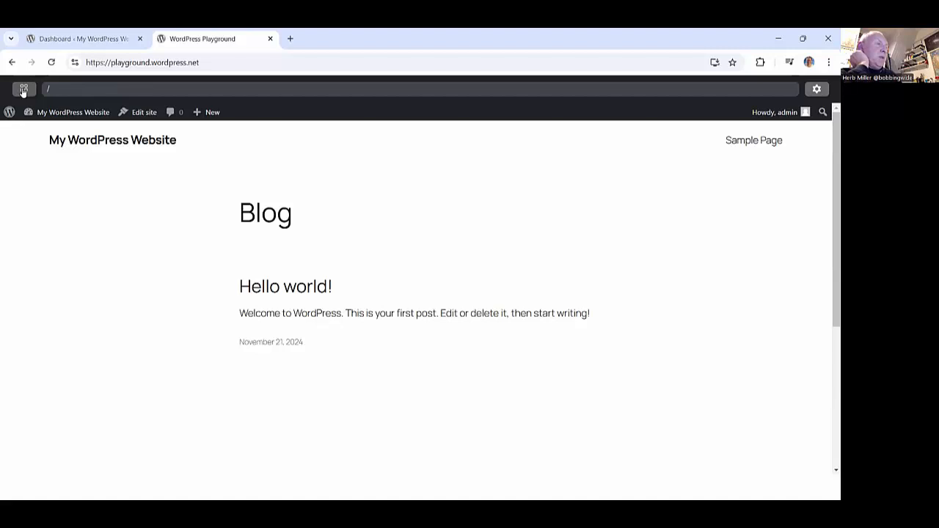
# Open the admin dashboard of the new Playground site and inspect its internal path against the browser address
pyautogui.moveTo(46, 115)
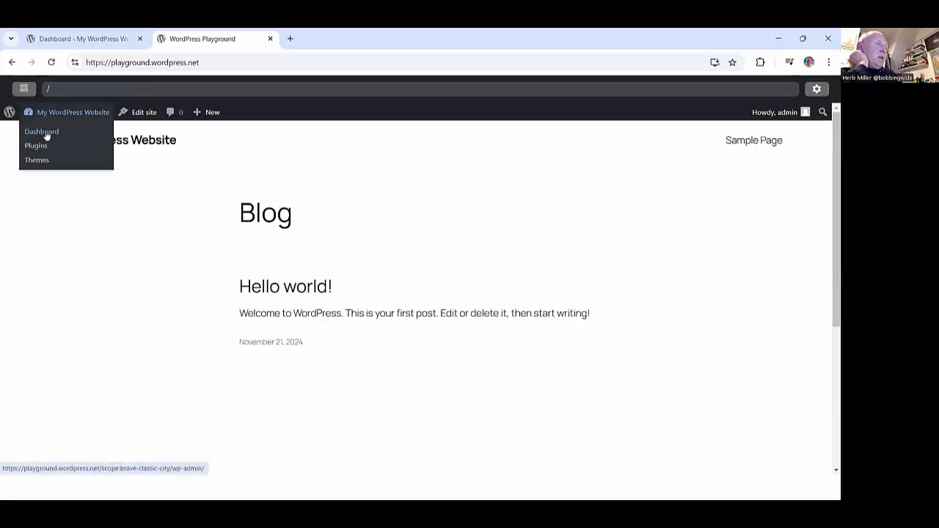
pyautogui.click(47, 134)
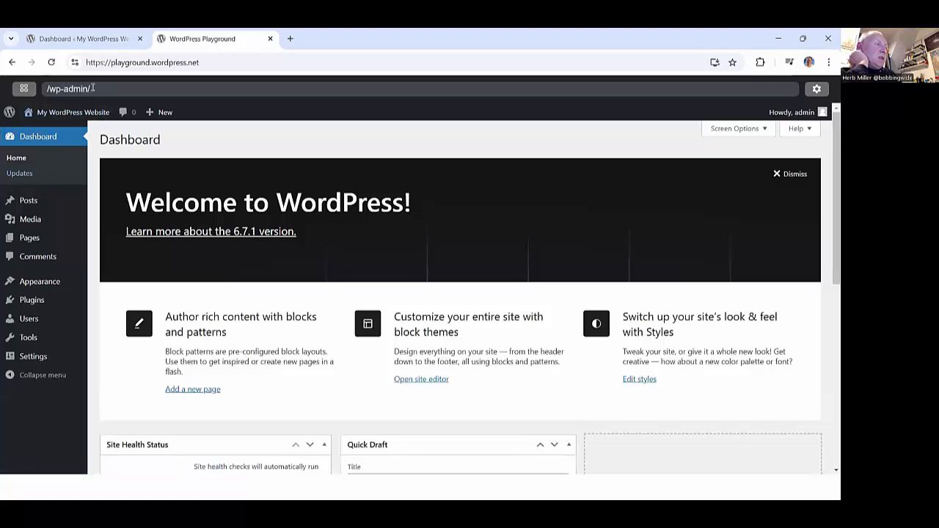
pyautogui.click(116, 90)
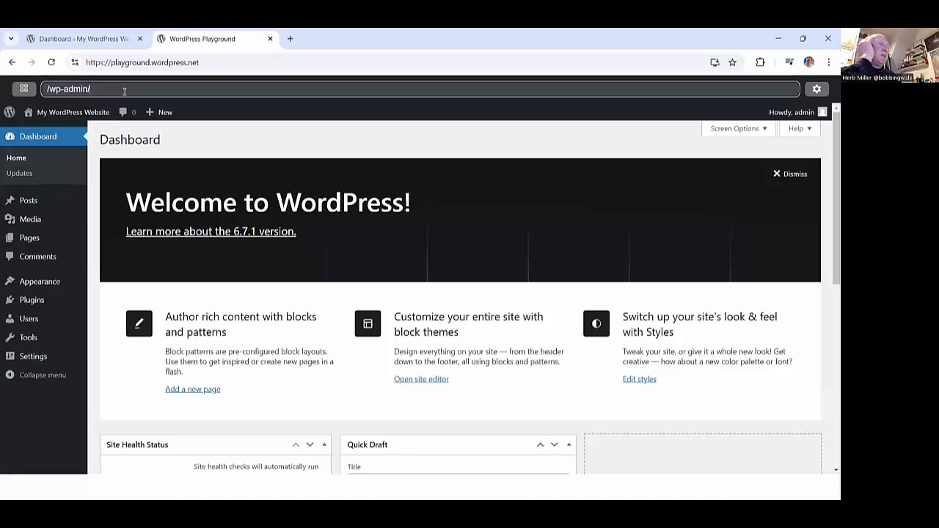
pyautogui.click(239, 61)
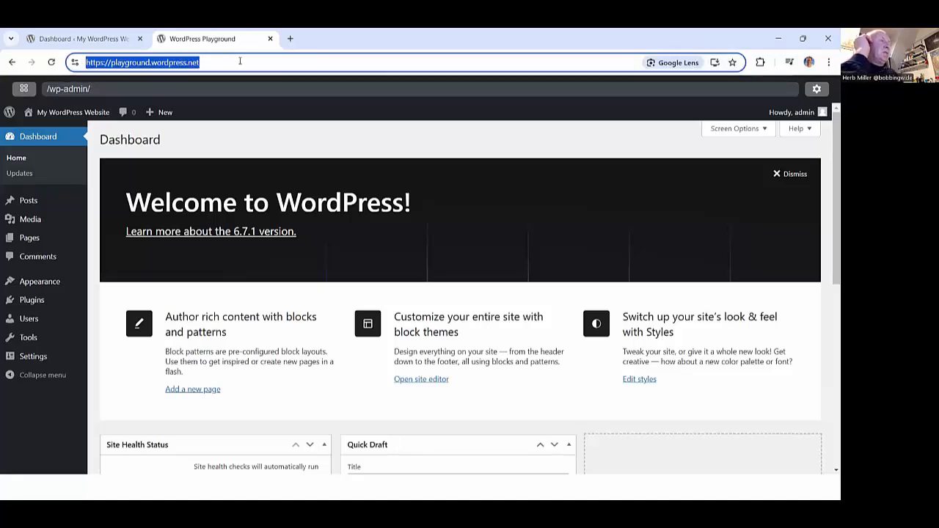
pyautogui.click(116, 89)
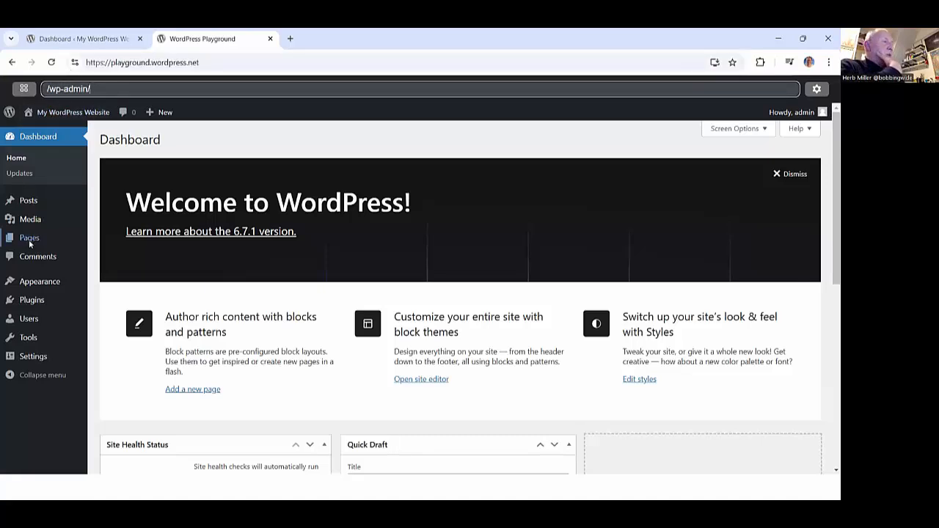
# Upload the plugin file phpinfo v0.0.0.zip to the Playground site and install it
pyautogui.moveTo(76, 307)
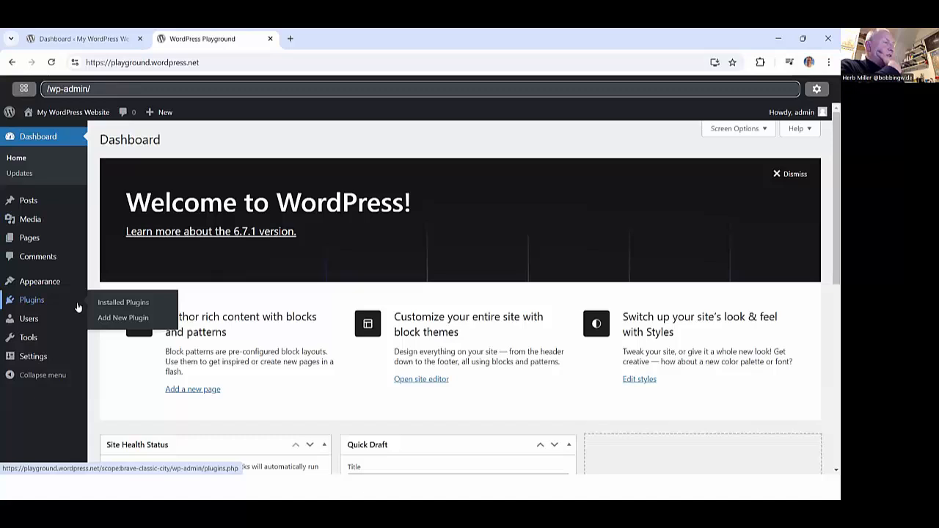
pyautogui.click(118, 319)
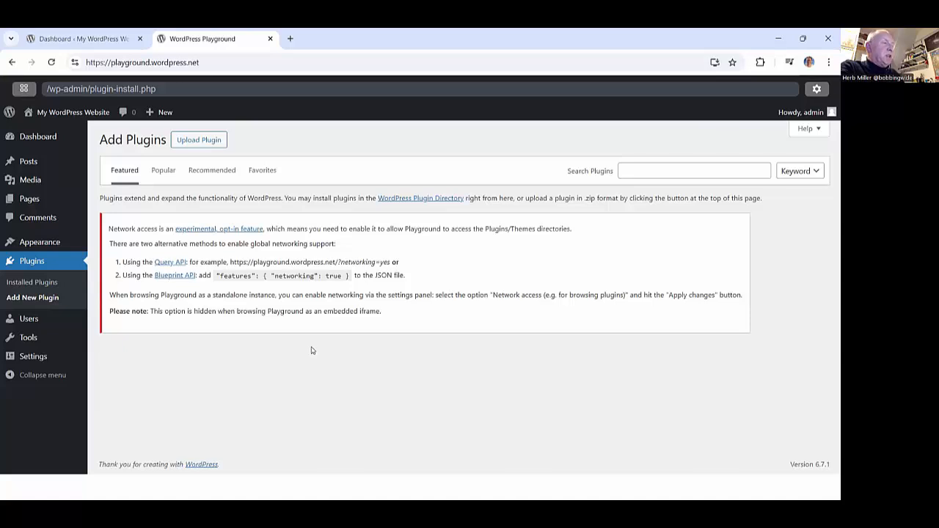
pyautogui.click(204, 140)
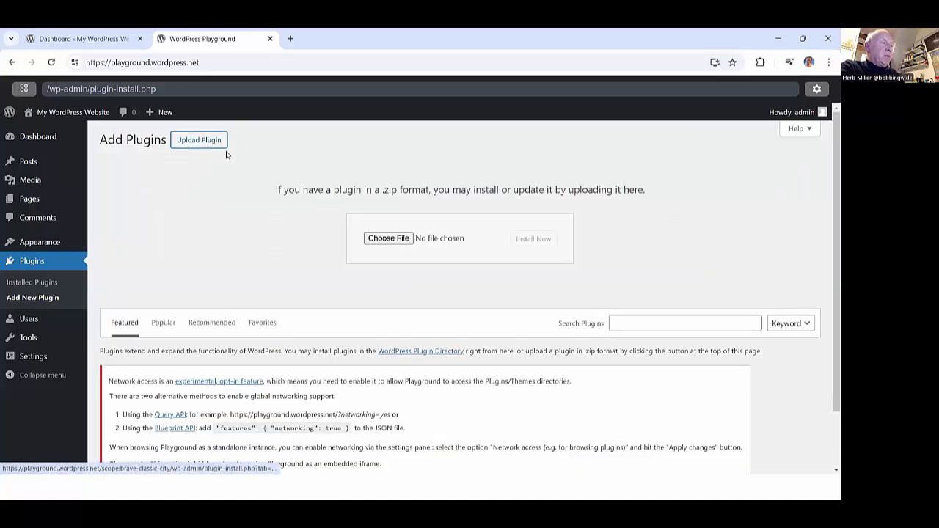
pyautogui.click(400, 237)
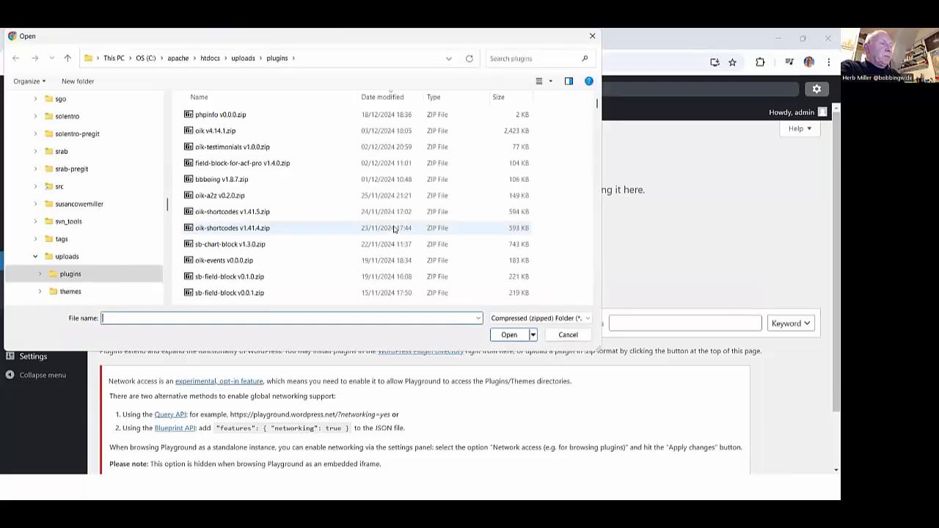
pyautogui.click(202, 117)
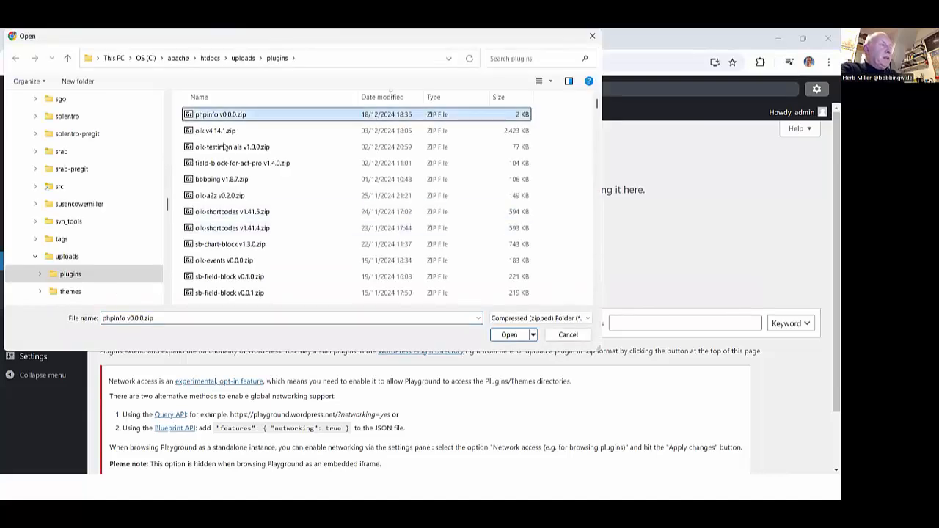
pyautogui.click(508, 334)
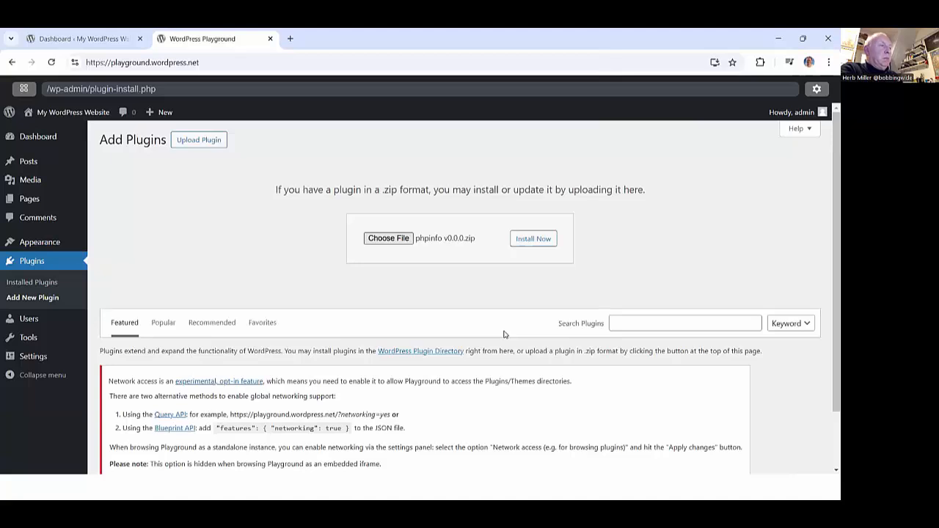
pyautogui.click(537, 240)
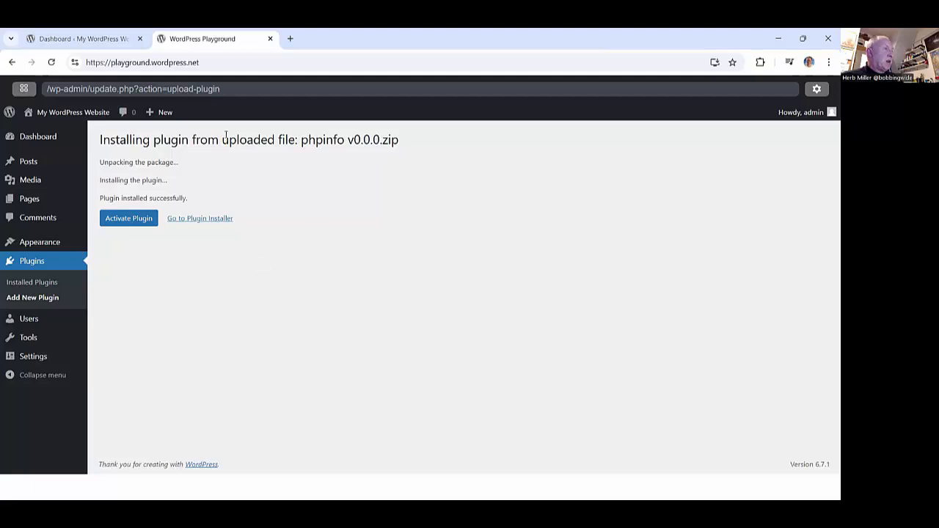
pyautogui.click(235, 61)
pyautogui.click(239, 62)
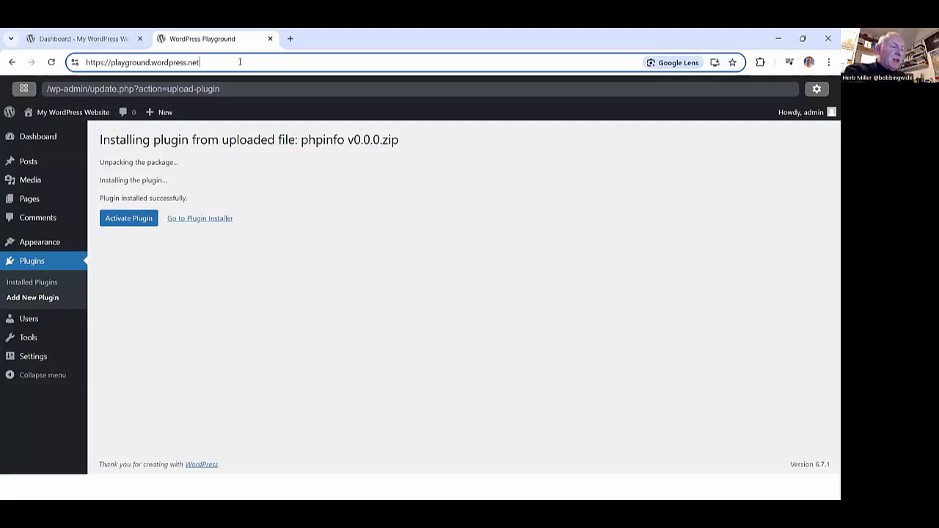
pyautogui.write('&plugin')
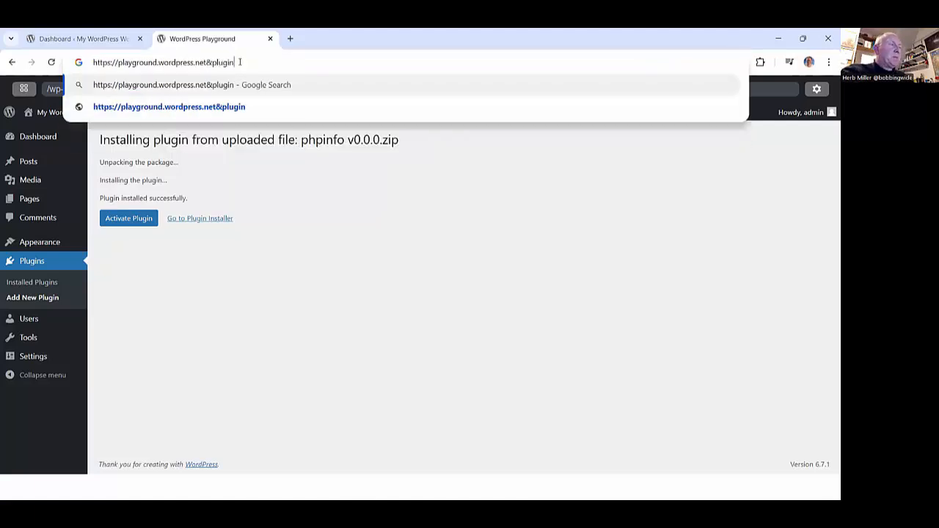
pyautogui.write('=')
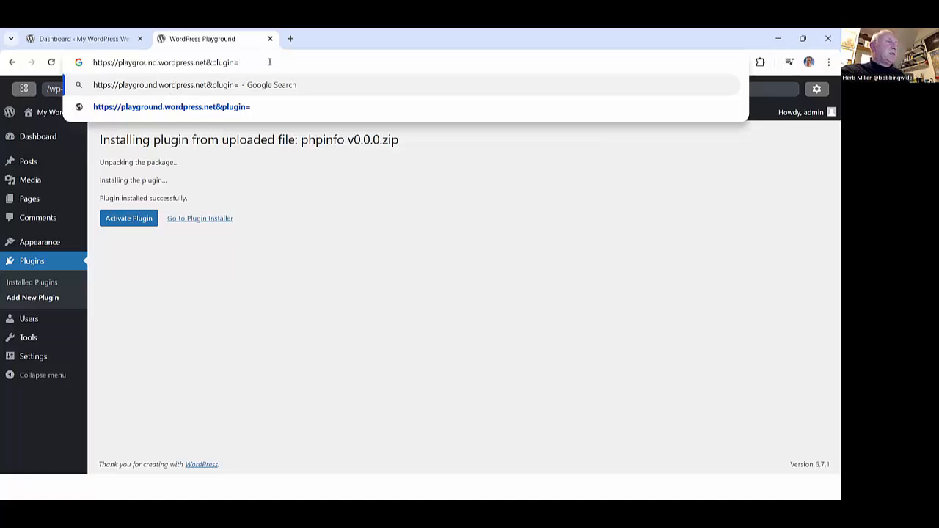
pyautogui.press('BackSpace')
pyautogui.press('BackSpace')
pyautogui.press('BackSpace')
pyautogui.press('BackSpace')
pyautogui.press('BackSpace')
pyautogui.press('BackSpace')
pyautogui.press('BackSpace')
pyautogui.press('BackSpace')
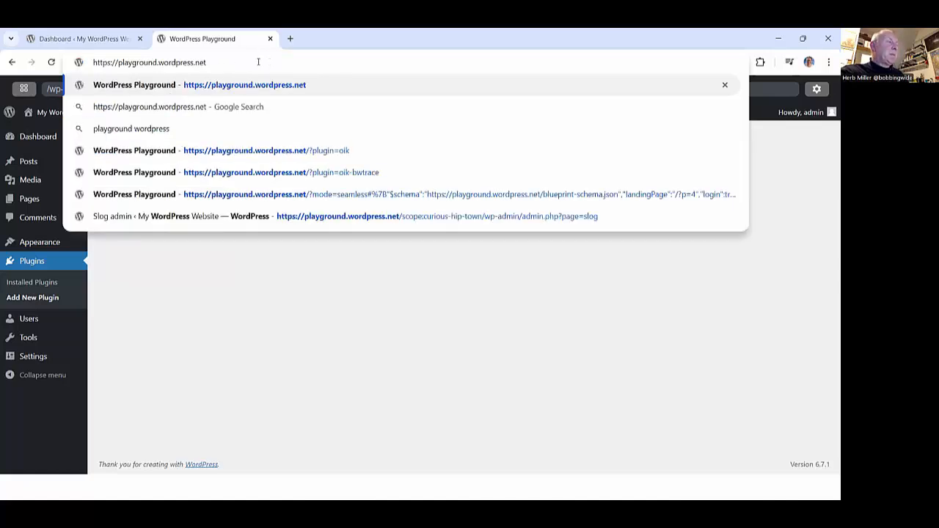
pyautogui.click(198, 359)
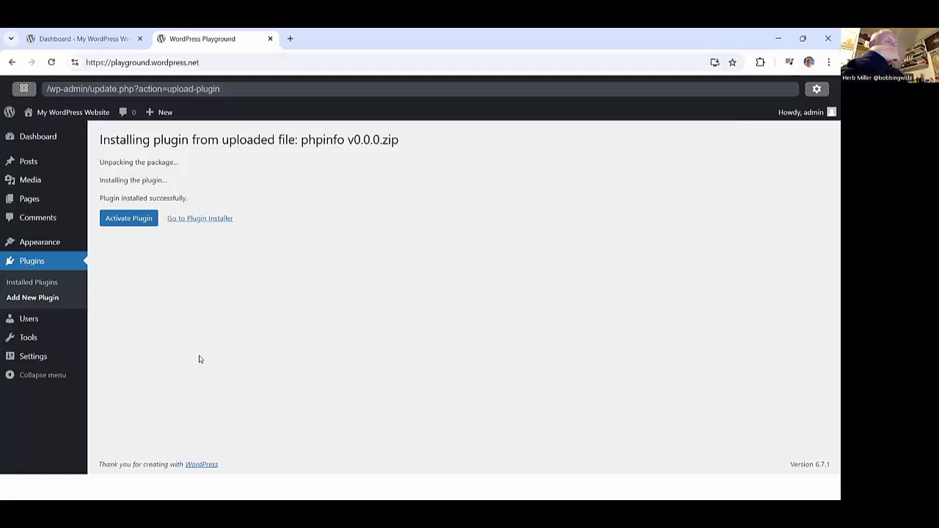
# Activate the newly installed phpinfo plugin and start a new post
pyautogui.click(130, 218)
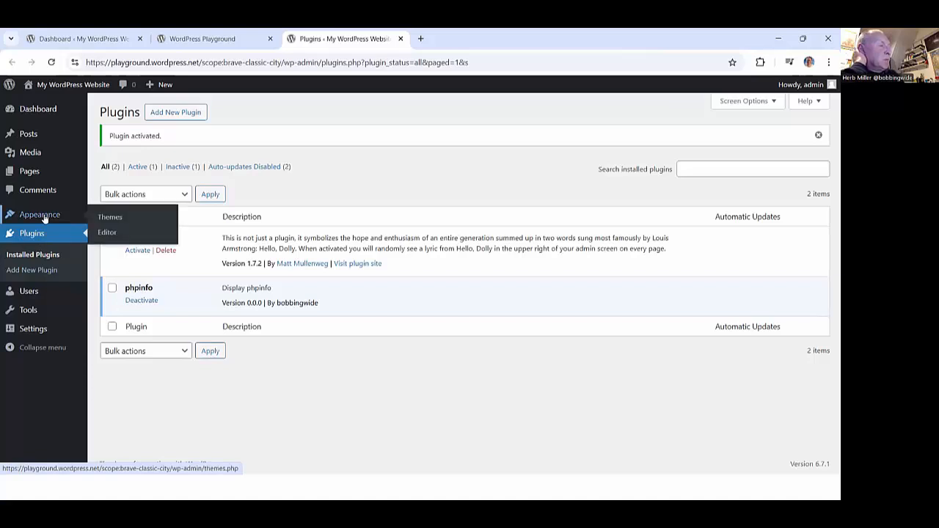
pyautogui.moveTo(28, 134)
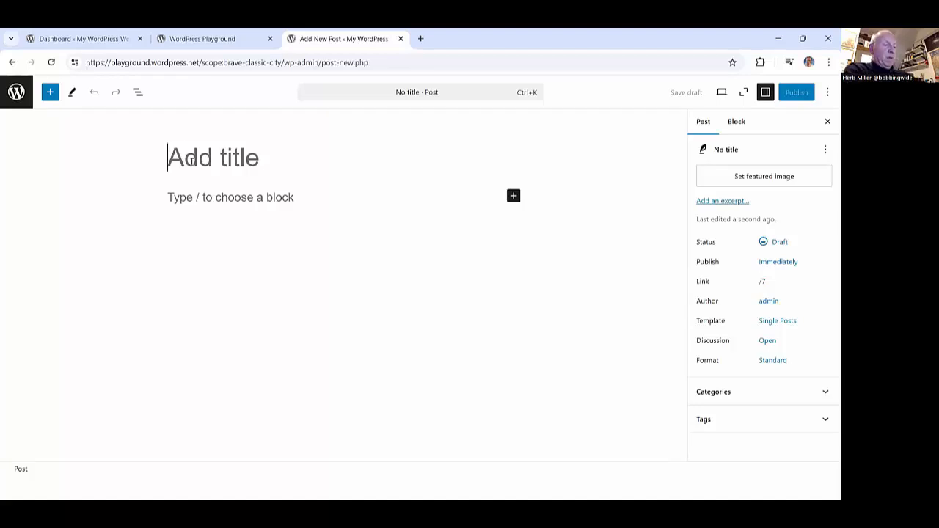
# Title the new post PhpInfo and enter the shortcode [phpinfo] as its content
pyautogui.write('PhpInfo')
pyautogui.press('Return')
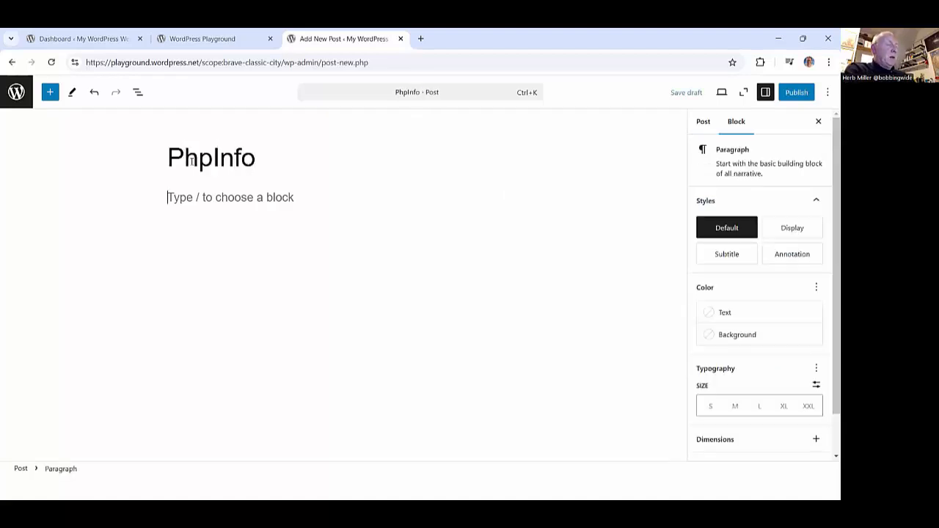
pyautogui.write('[phpinfo')
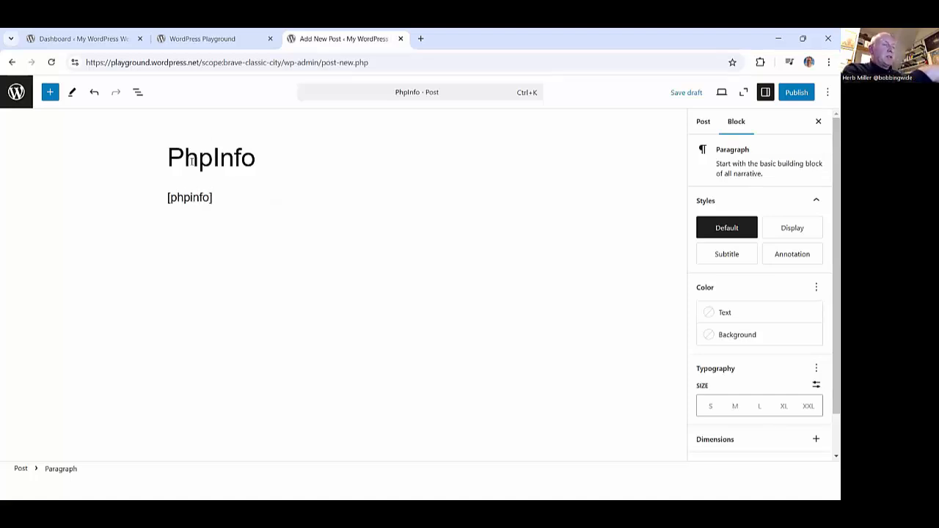
# Try to publish the PhpInfo post, and leave the editor for the list of posts
pyautogui.click(794, 93)
pyautogui.click(794, 93)
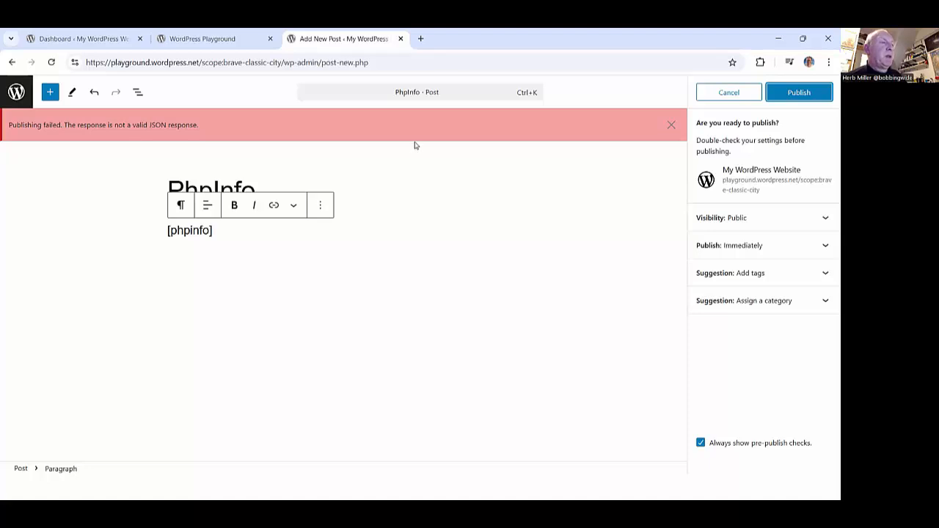
pyautogui.click(796, 93)
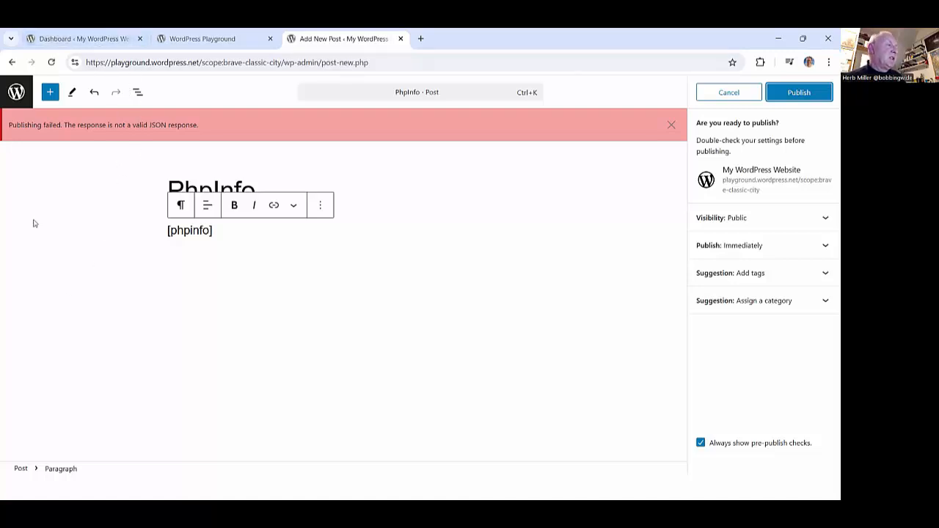
pyautogui.click(16, 94)
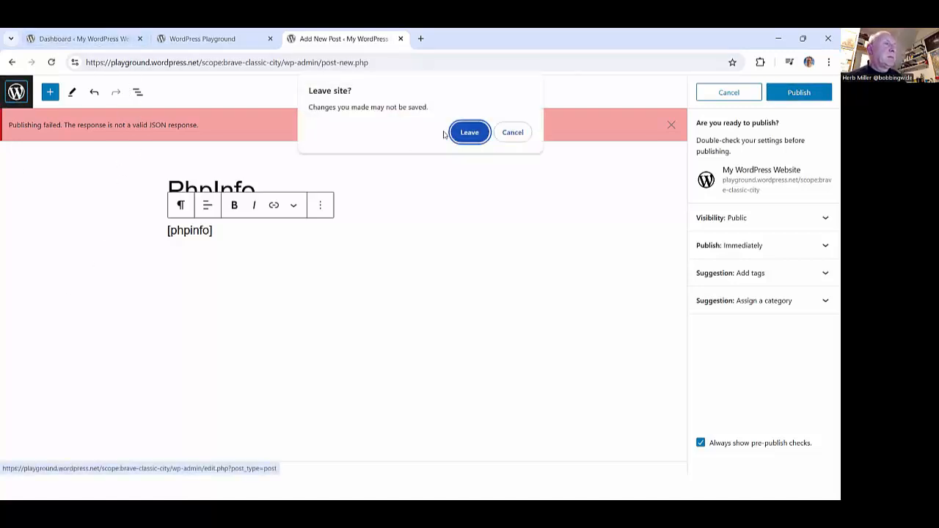
pyautogui.click(469, 135)
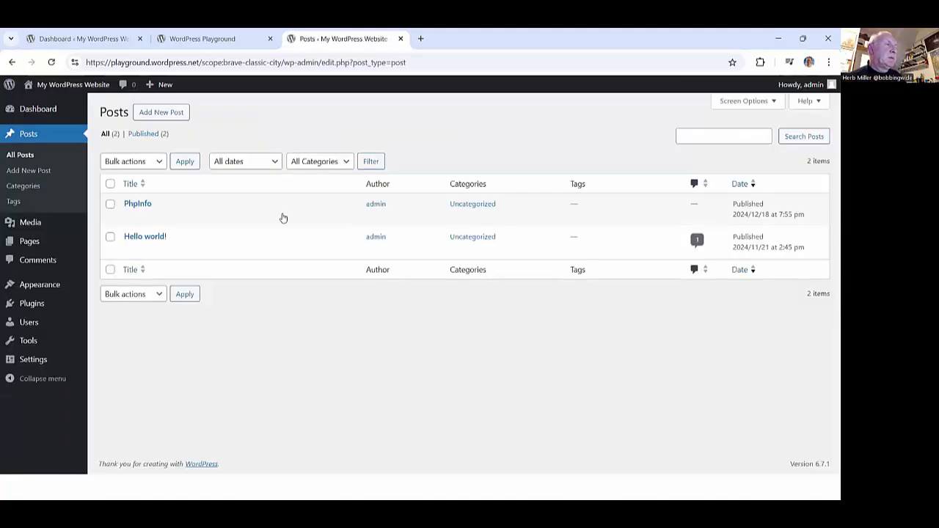
# View the PhpInfo post on the site and examine the PHP version and configuration tables
pyautogui.moveTo(117, 220)
pyautogui.click(208, 219)
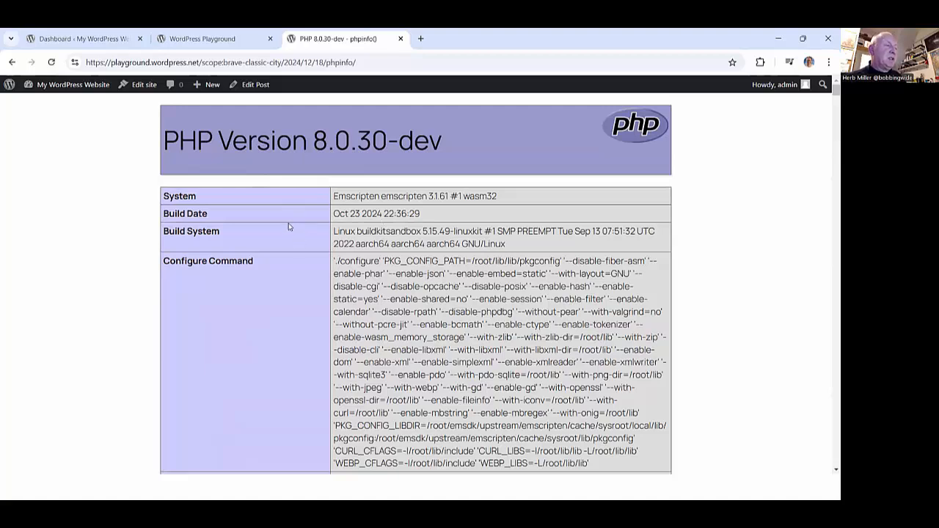
pyautogui.scroll(-10, 289, 226)
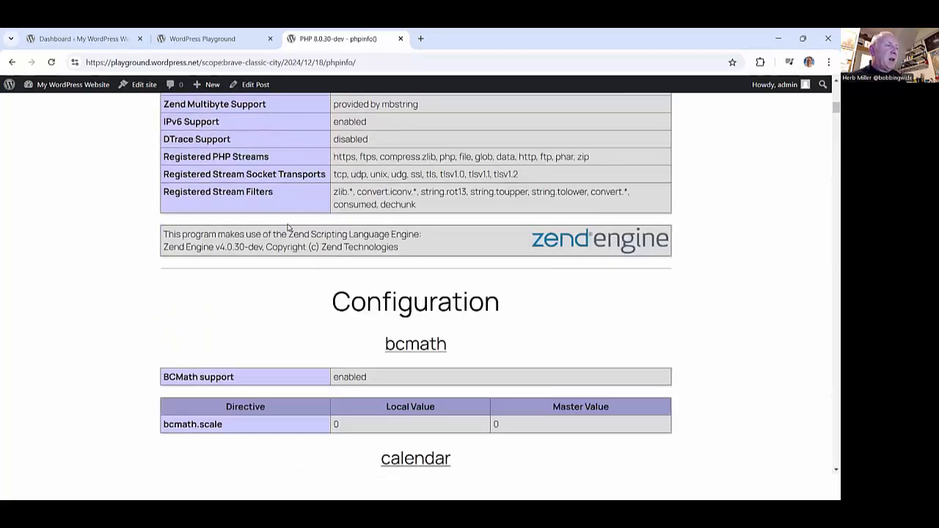
pyautogui.scroll(3, 288, 227)
pyautogui.scroll(2, 288, 227)
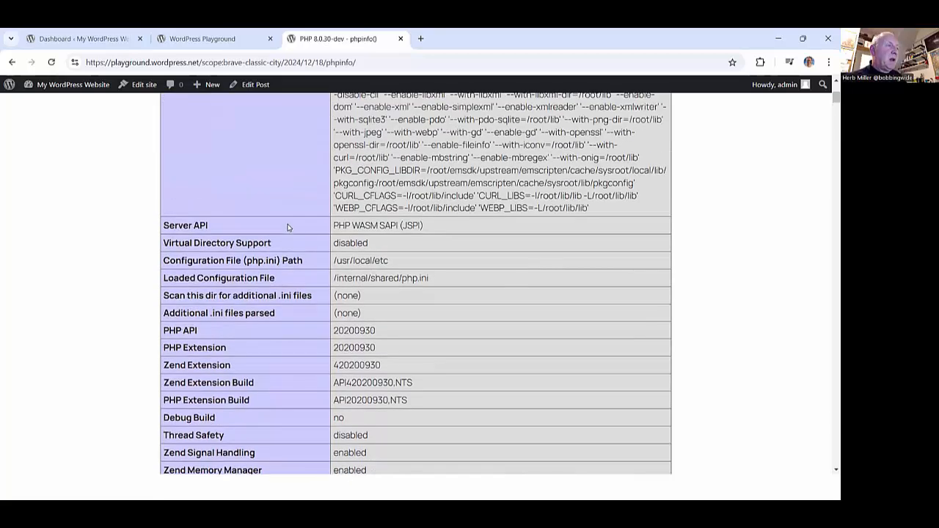
# Examine the remaining phpinfo tables down to the end of the post, and highlight the text below the PhpInfo title
pyautogui.scroll(-10, 291, 227)
pyautogui.scroll(-20, 292, 228)
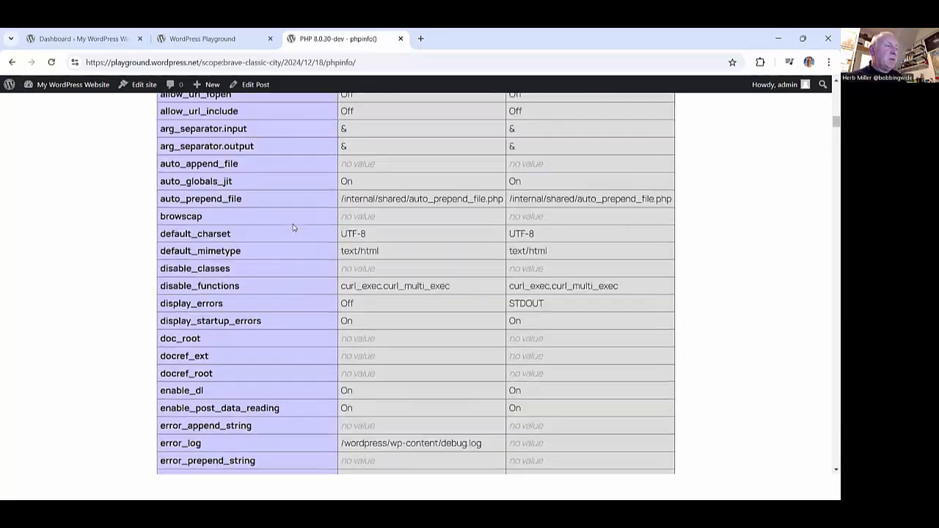
pyautogui.scroll(-20, 293, 228)
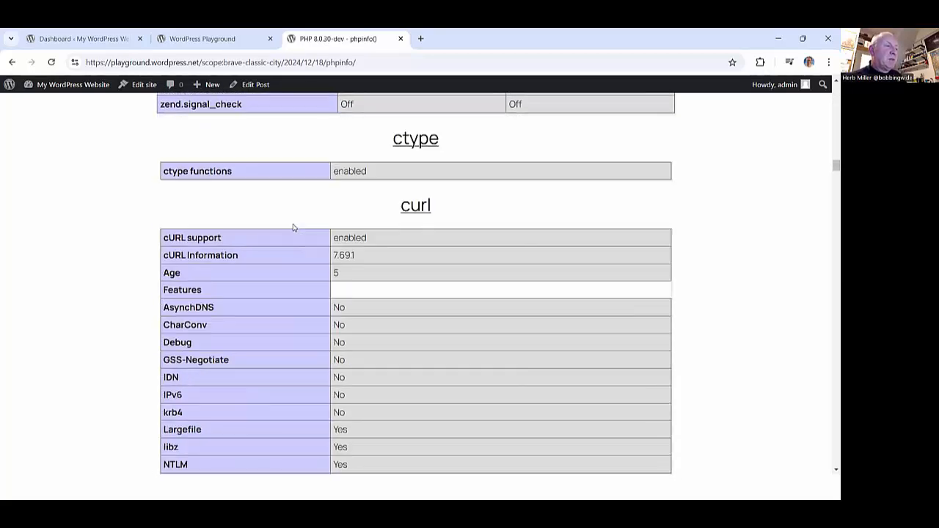
pyautogui.scroll(-20, 291, 228)
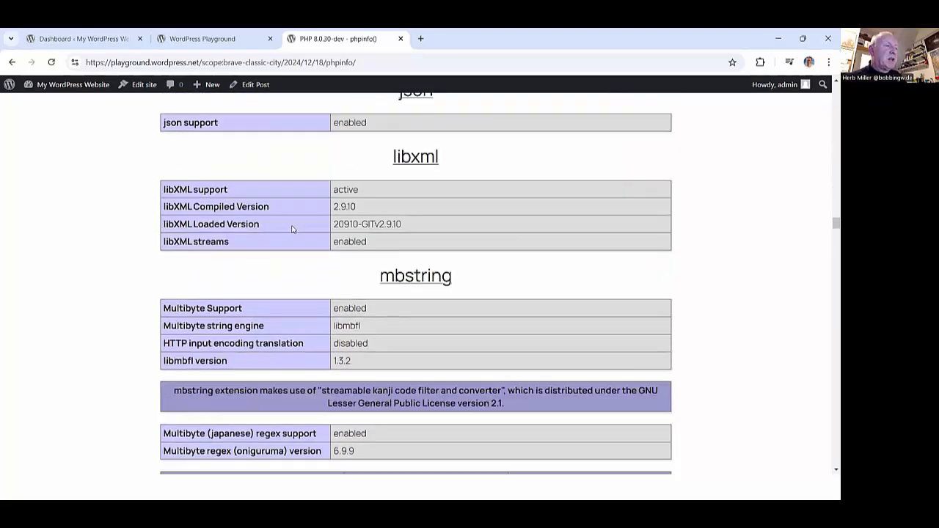
pyautogui.scroll(-20, 291, 229)
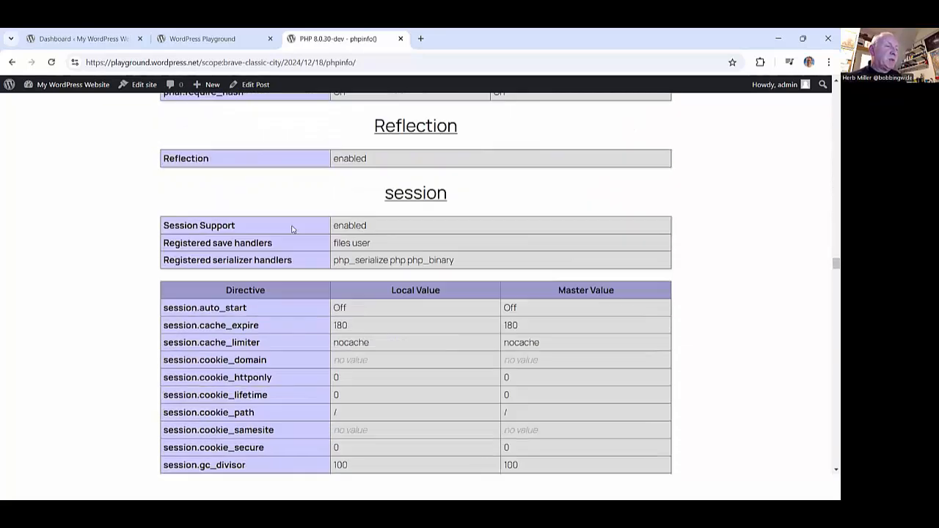
pyautogui.scroll(-20, 291, 230)
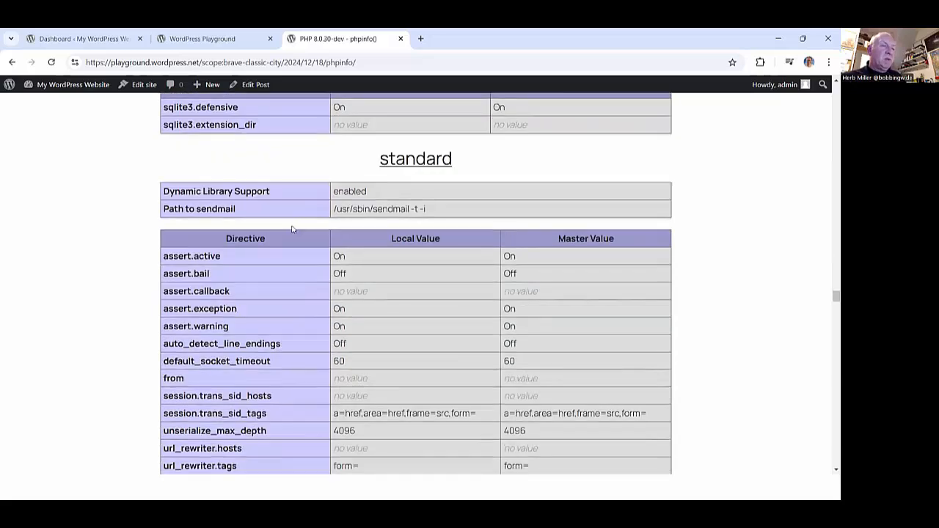
pyautogui.scroll(-20, 292, 229)
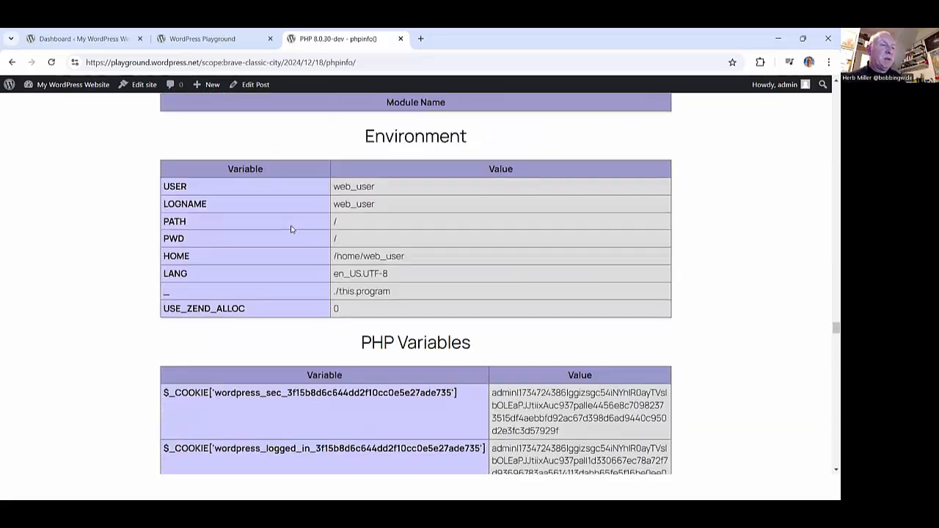
pyautogui.scroll(-20, 291, 229)
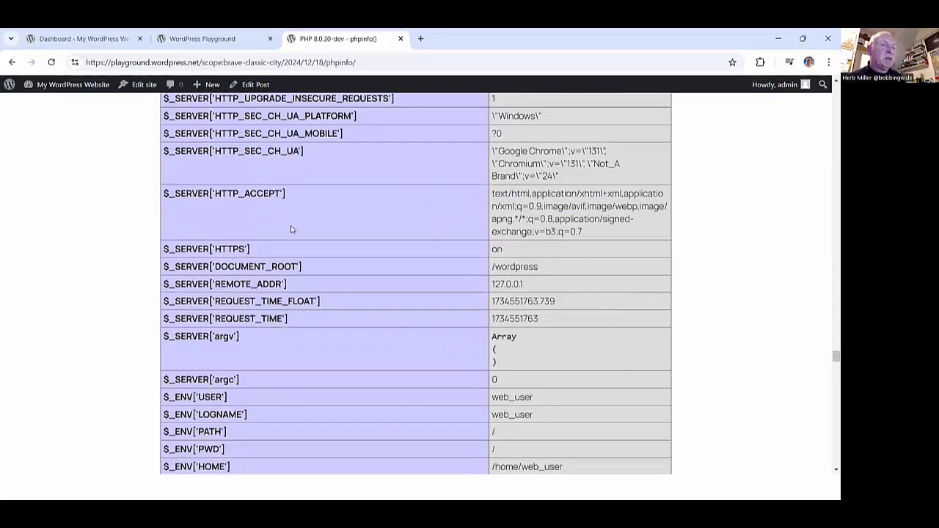
pyautogui.scroll(-20, 291, 230)
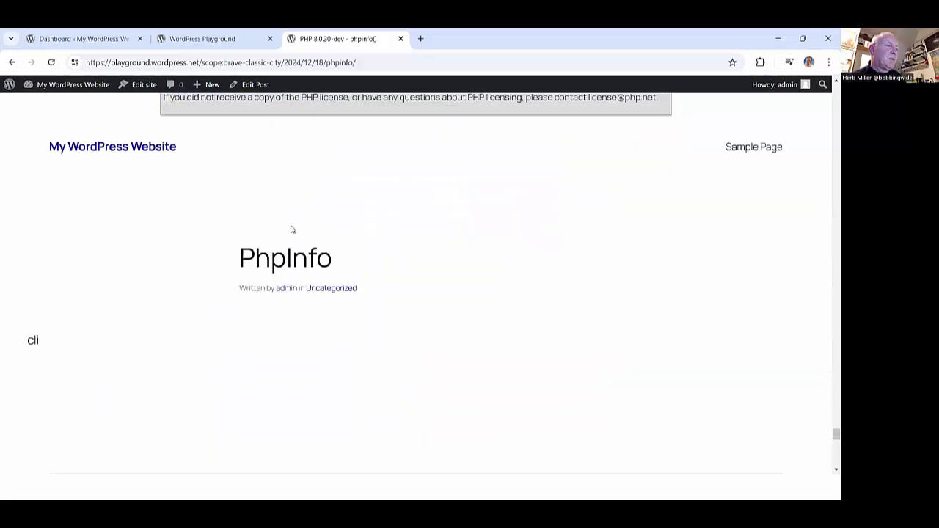
pyautogui.moveTo(25, 344); pyautogui.dragTo(44, 347)
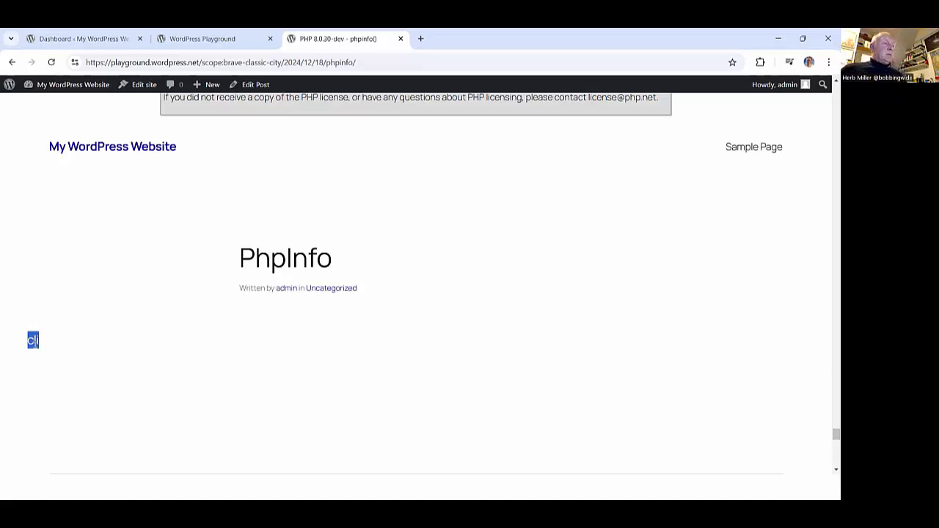
# Go back through the phpinfo output and examine the general PHP entries above the Configuration heading
pyautogui.scroll(5, 171, 339)
pyautogui.scroll(20, 101, 250)
pyautogui.scroll(20, 101, 250)
pyautogui.scroll(20, 103, 250)
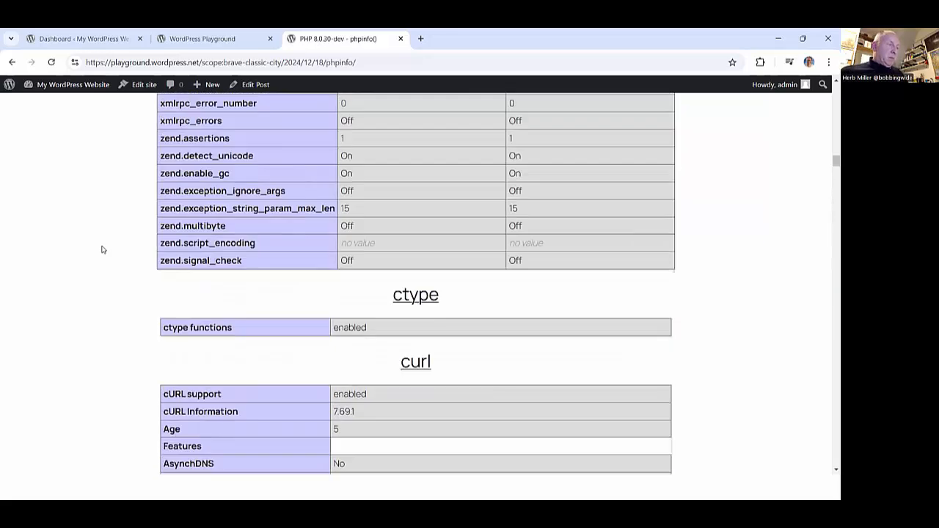
pyautogui.scroll(20, 103, 250)
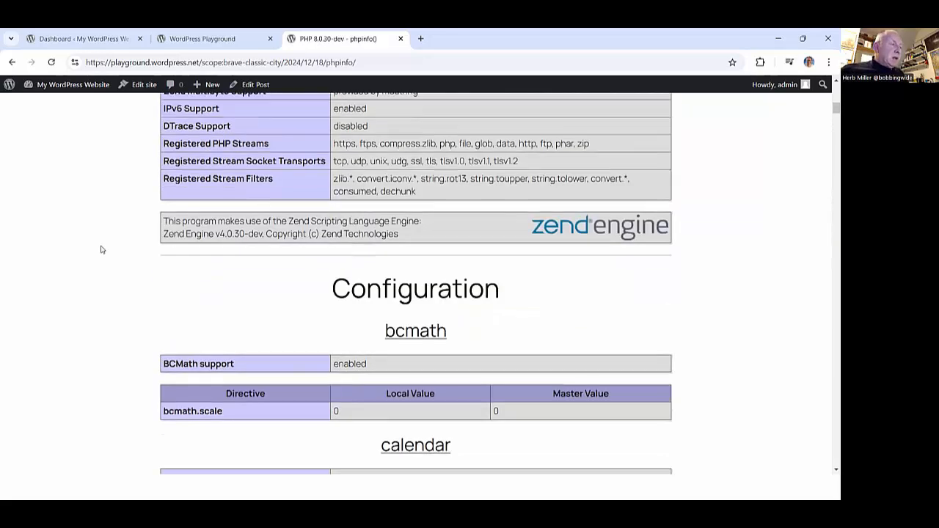
pyautogui.scroll(5, 102, 250)
pyautogui.scroll(-8, 102, 250)
pyautogui.scroll(3, 102, 250)
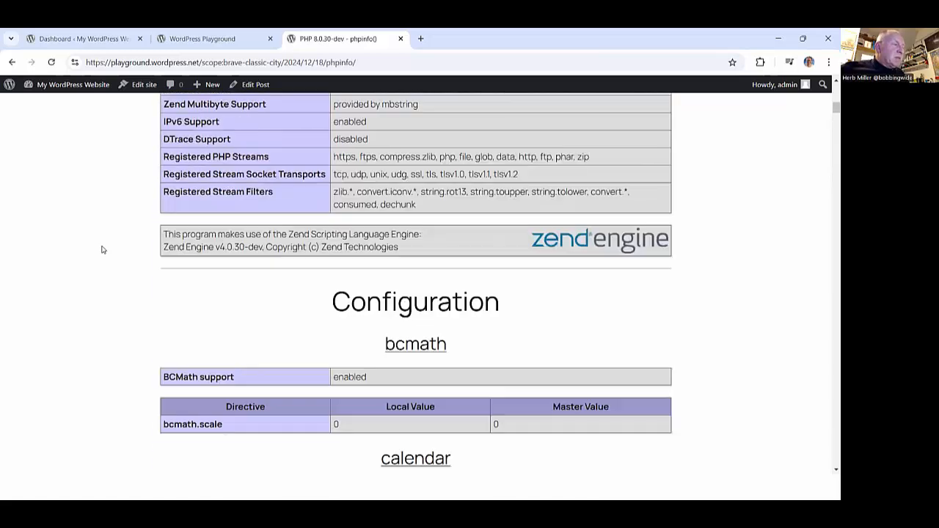
pyautogui.scroll(10, 103, 249)
# Examine the module tables from bcmath through to PHP Variables, and highlight the value of $_SERVER['SERVER_SOFTWARE']
pyautogui.scroll(-20, 103, 246)
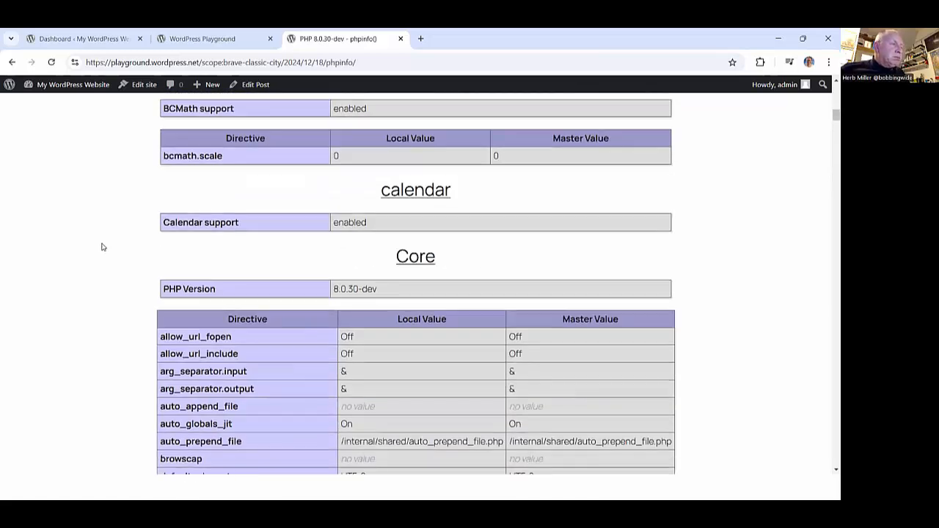
pyautogui.scroll(-20, 103, 247)
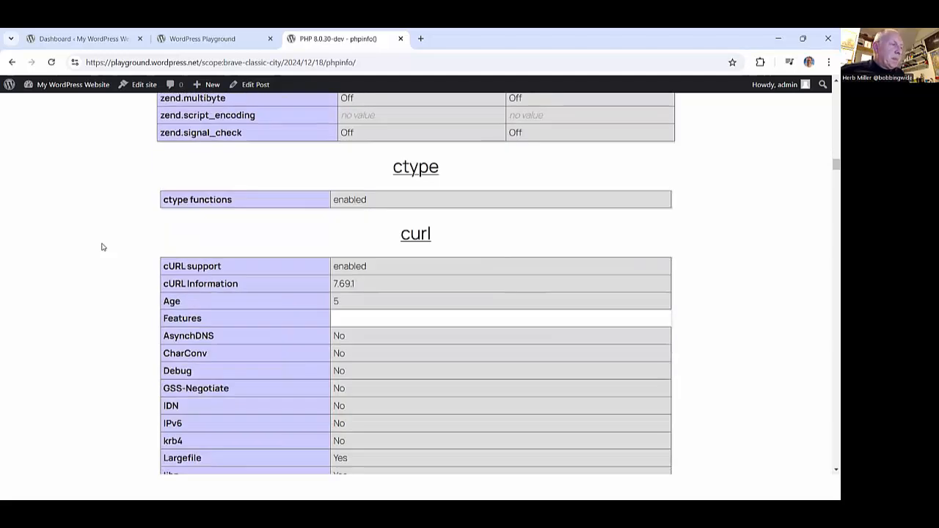
pyautogui.scroll(-9, 103, 248)
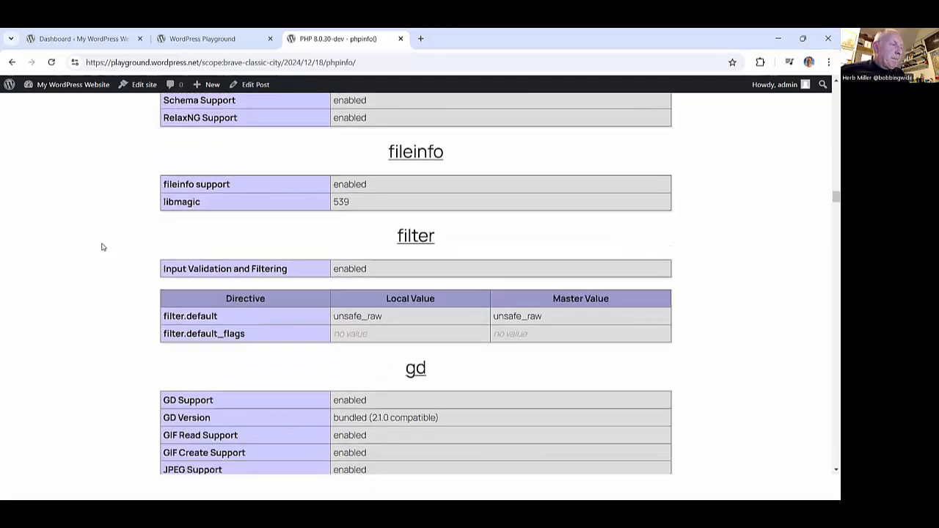
pyautogui.scroll(-10, 103, 247)
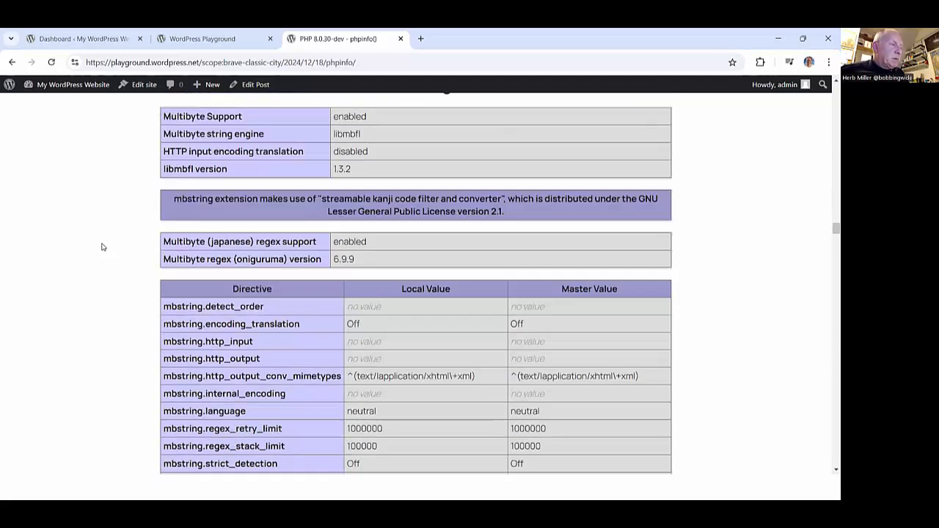
pyautogui.scroll(-20, 102, 247)
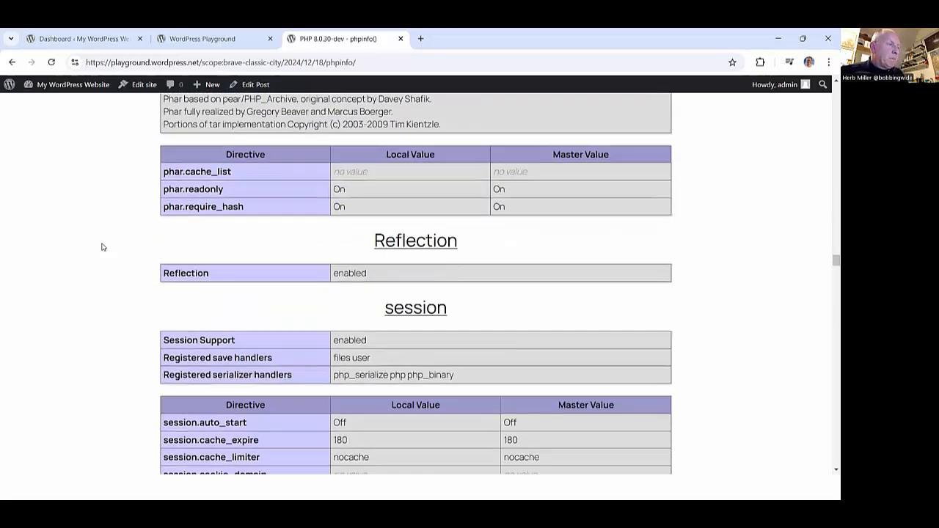
pyautogui.scroll(-5, 103, 247)
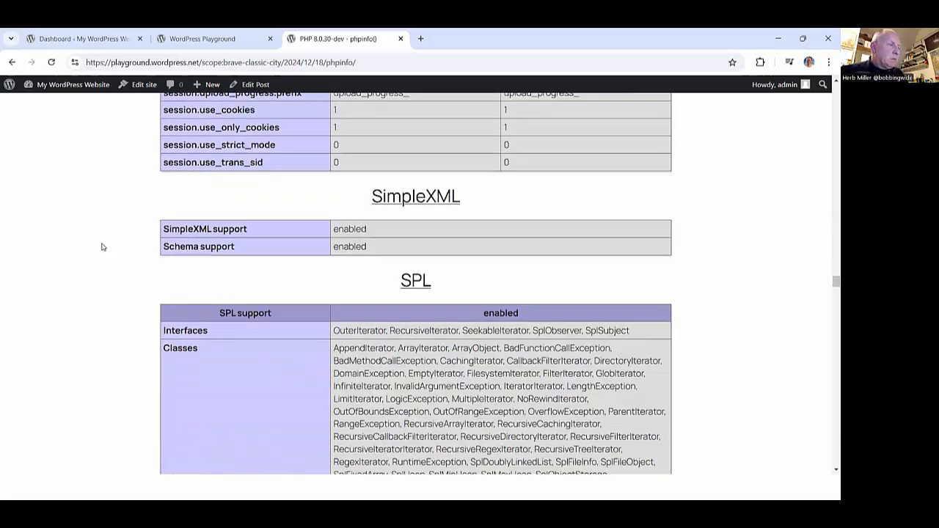
pyautogui.scroll(-10, 103, 248)
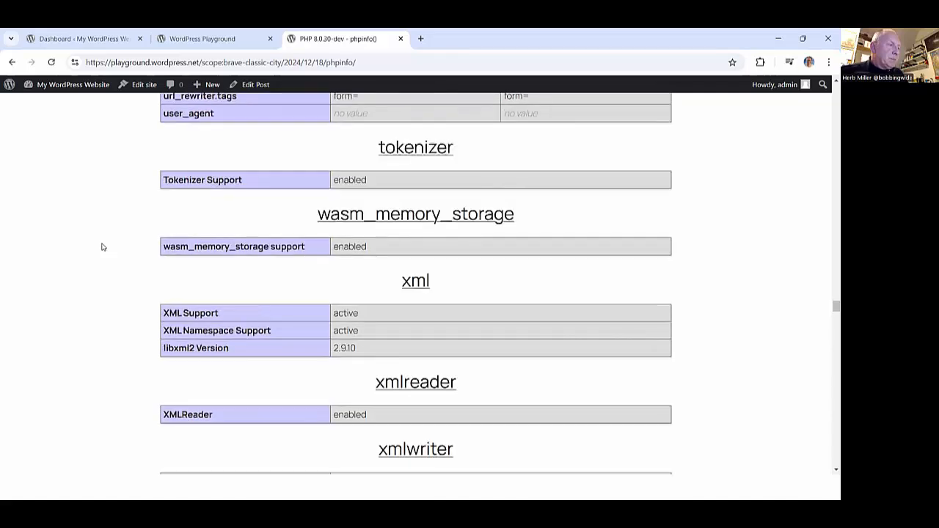
pyautogui.scroll(-15, 103, 247)
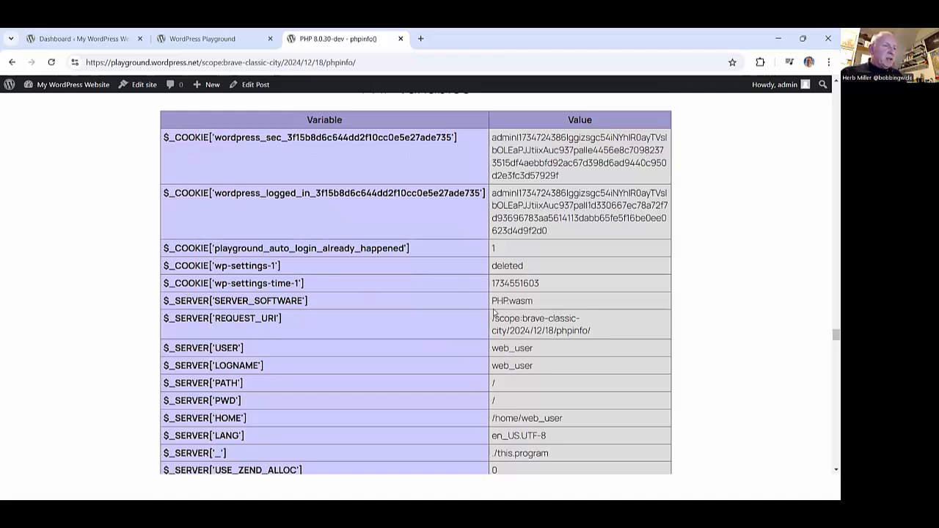
pyautogui.moveTo(492, 300); pyautogui.dragTo(547, 300)
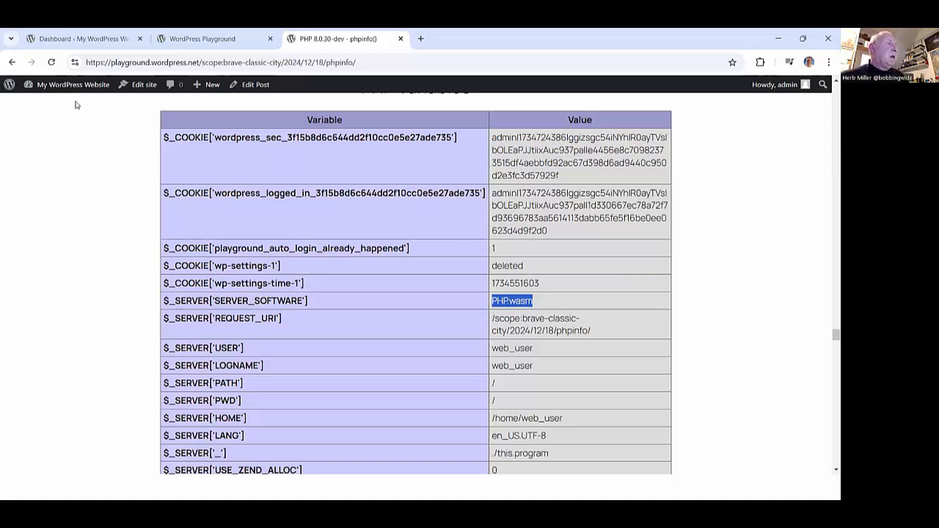
# Go to the site's installed plugins and deactivate the phpinfo plugin
pyautogui.moveTo(44, 88)
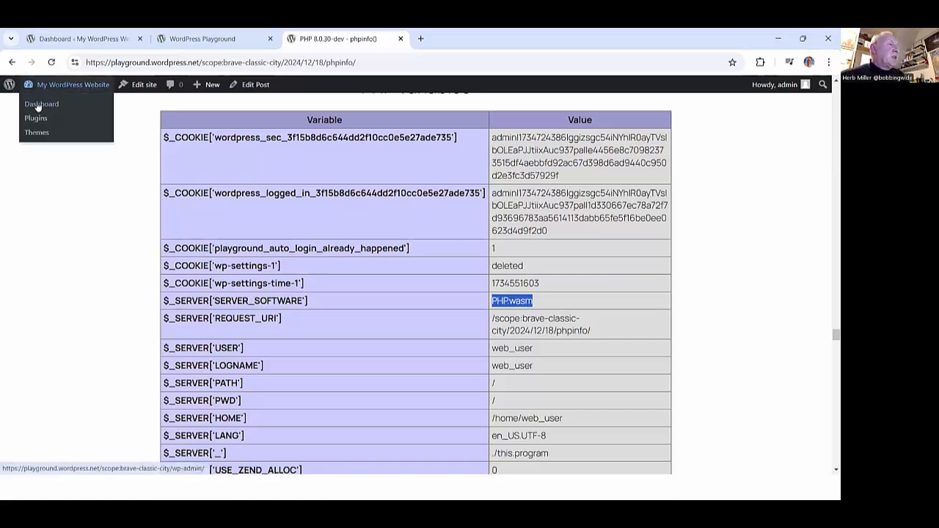
pyautogui.click(40, 105)
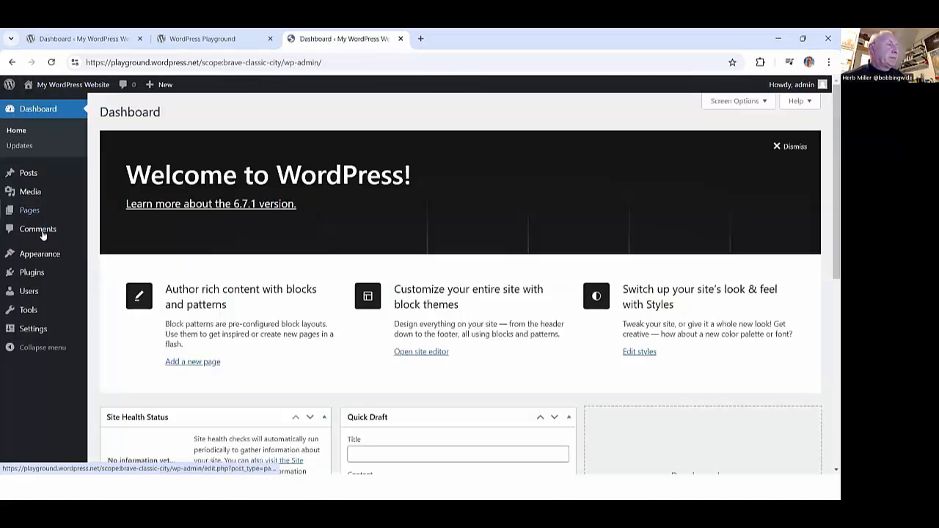
pyautogui.moveTo(57, 273)
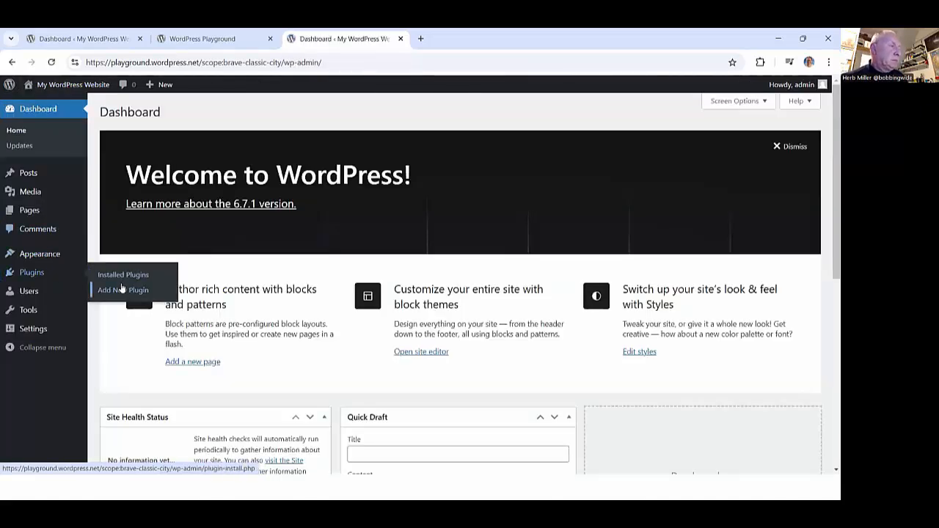
pyautogui.click(110, 277)
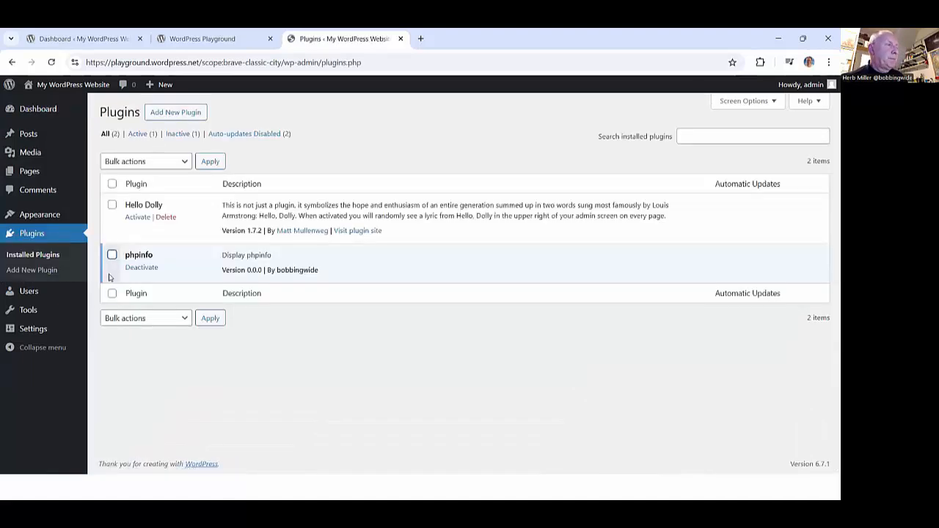
pyautogui.click(146, 268)
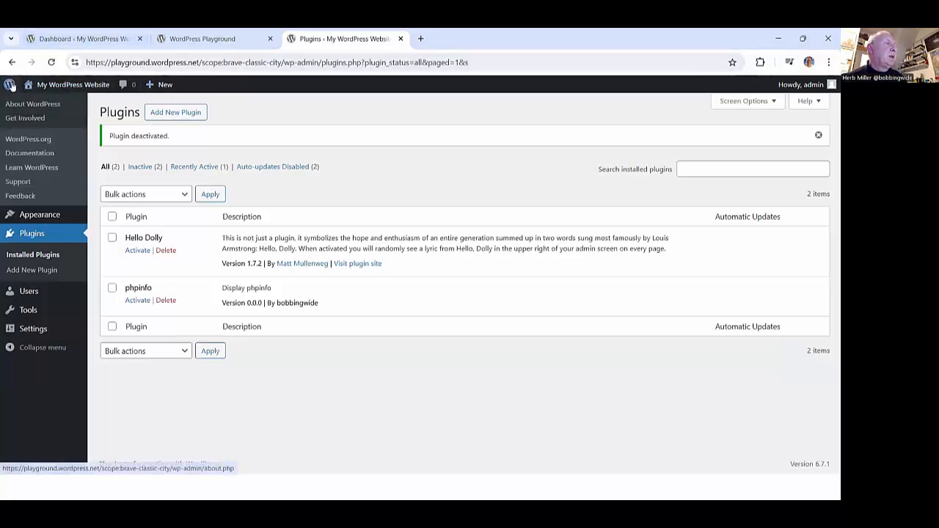
# Look over the About WordPress page and try to reload it
pyautogui.click(9, 85)
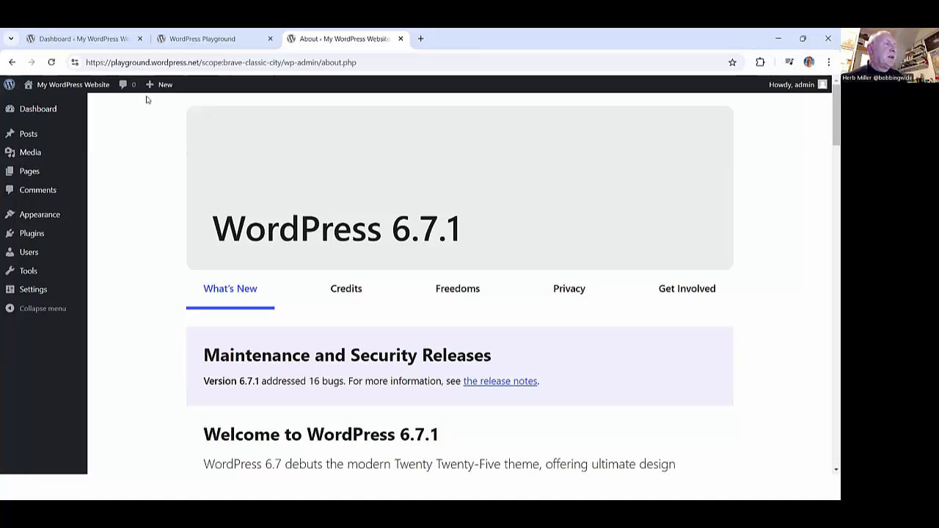
pyautogui.scroll(-5, 415, 184)
pyautogui.scroll(5, 414, 185)
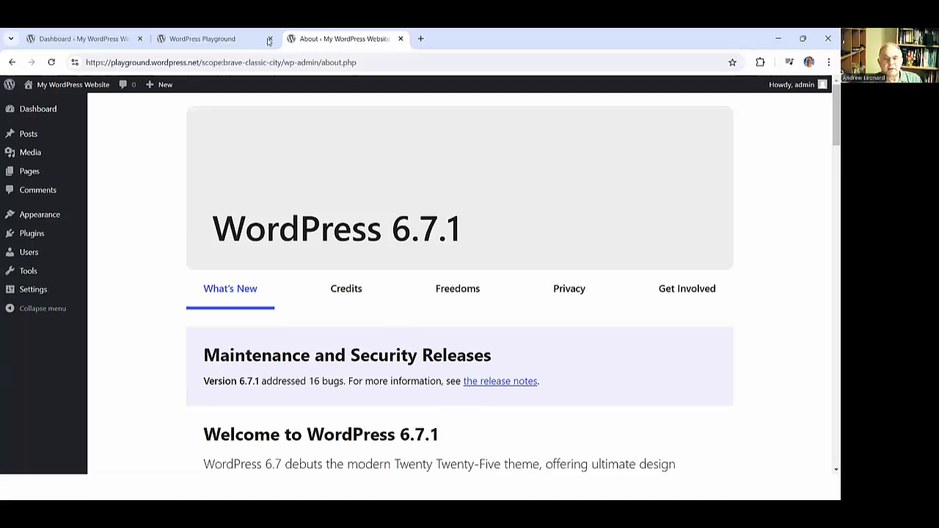
pyautogui.click(51, 62)
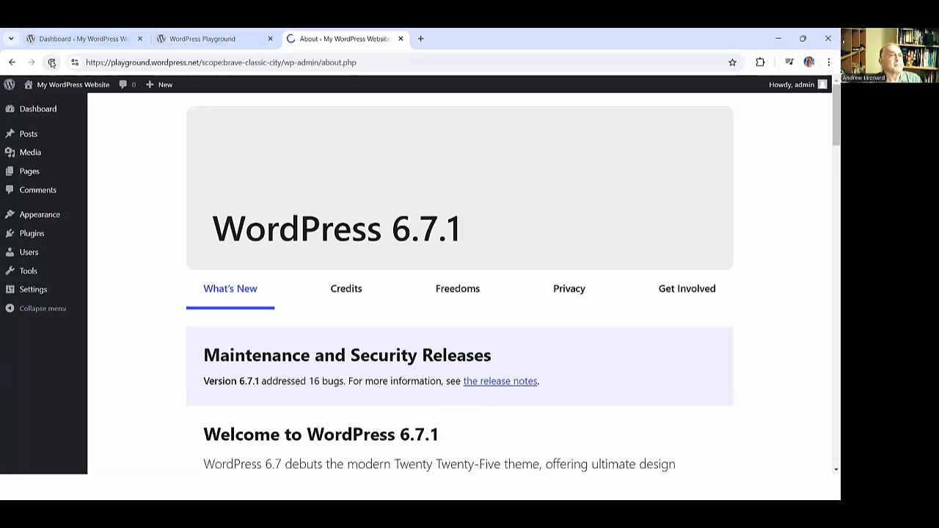
pyautogui.click(51, 62)
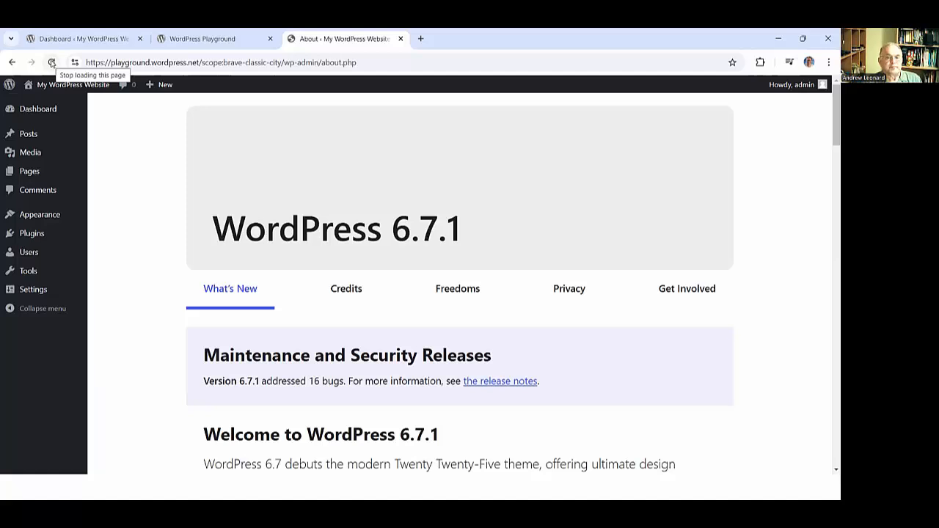
# In the WordPress Playground browser tab, reset the temporary playground with English (UK) as its language, and reset it again with network access allowed
pyautogui.click(189, 39)
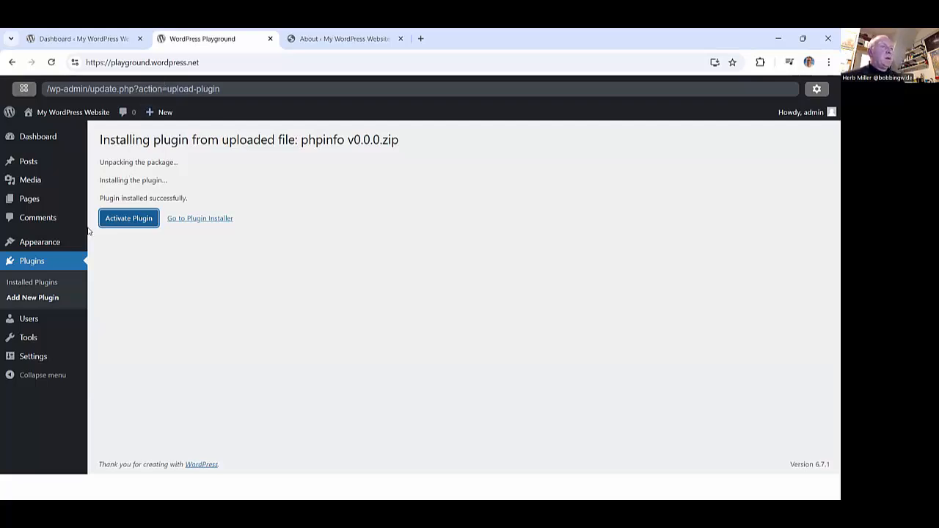
pyautogui.click(24, 89)
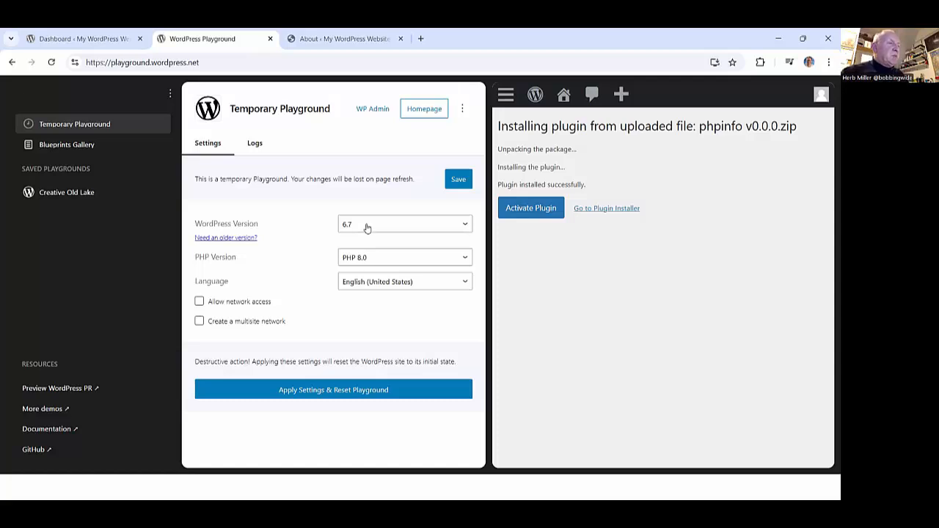
pyautogui.click(350, 282)
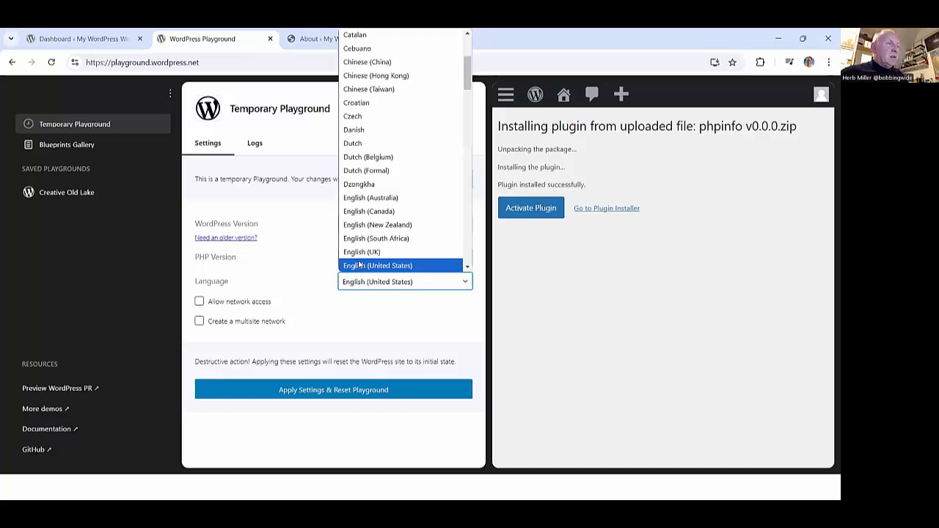
pyautogui.click(361, 251)
pyautogui.click(316, 397)
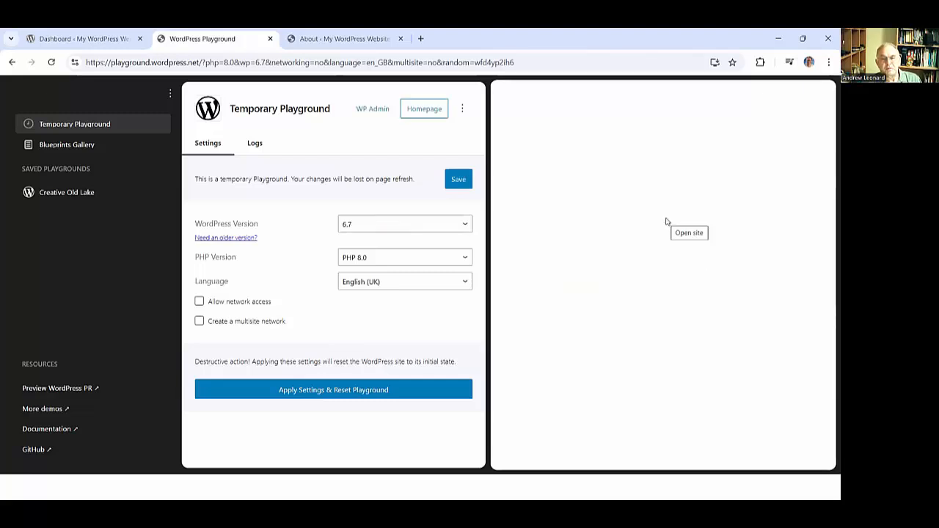
pyautogui.click(198, 303)
pyautogui.click(313, 388)
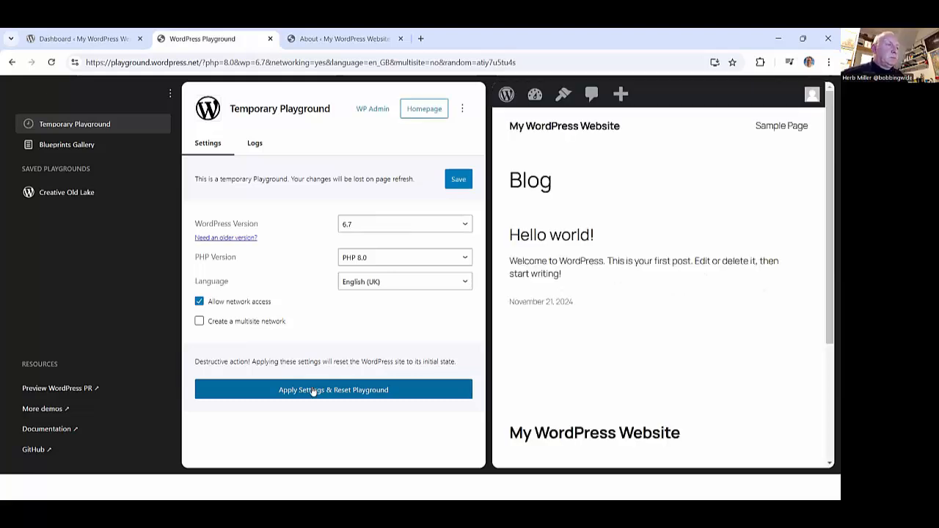
# Open the temporary playground's WP Admin dashboard and switch between the site manager layout and the full-width site view
pyautogui.click(371, 110)
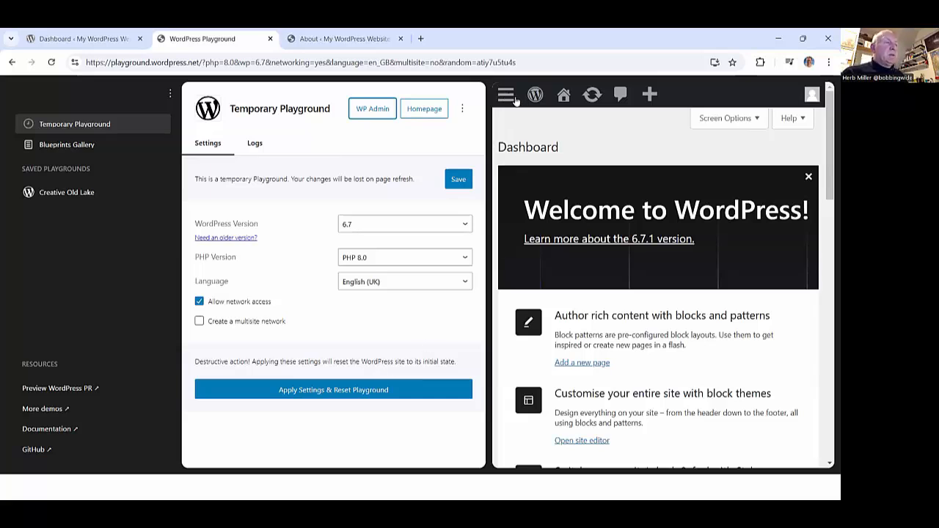
pyautogui.click(549, 95)
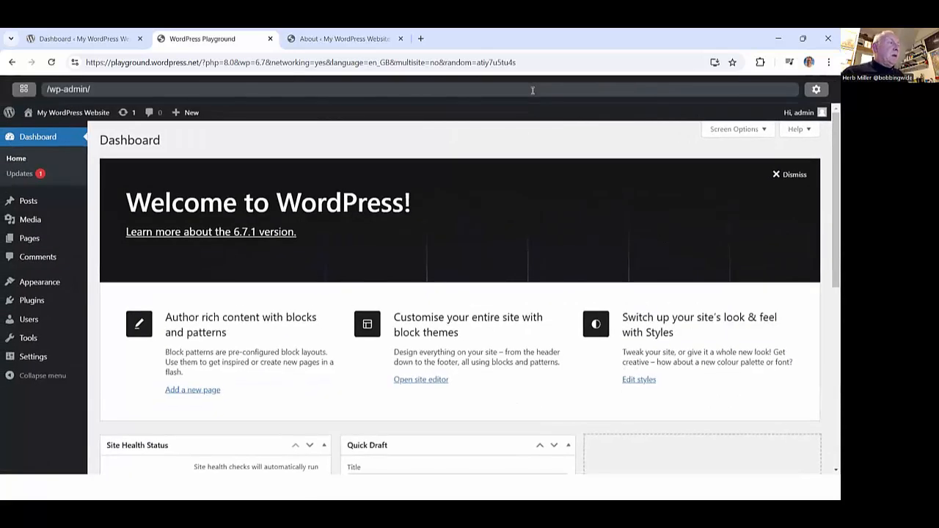
pyautogui.click(24, 89)
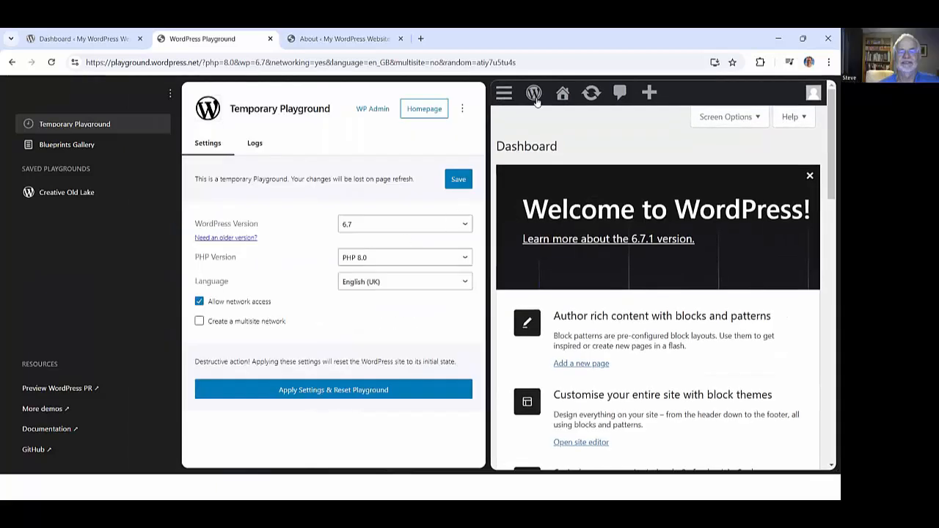
pyautogui.click(535, 94)
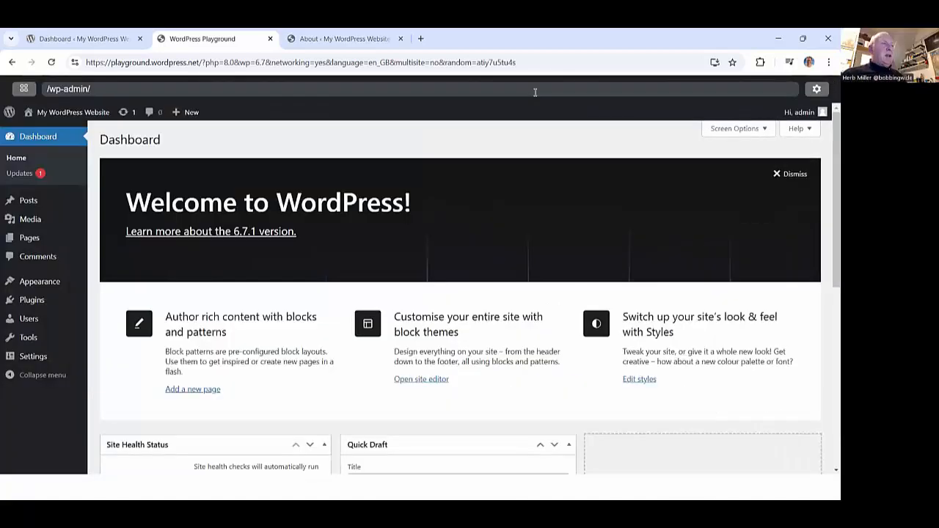
pyautogui.click(24, 89)
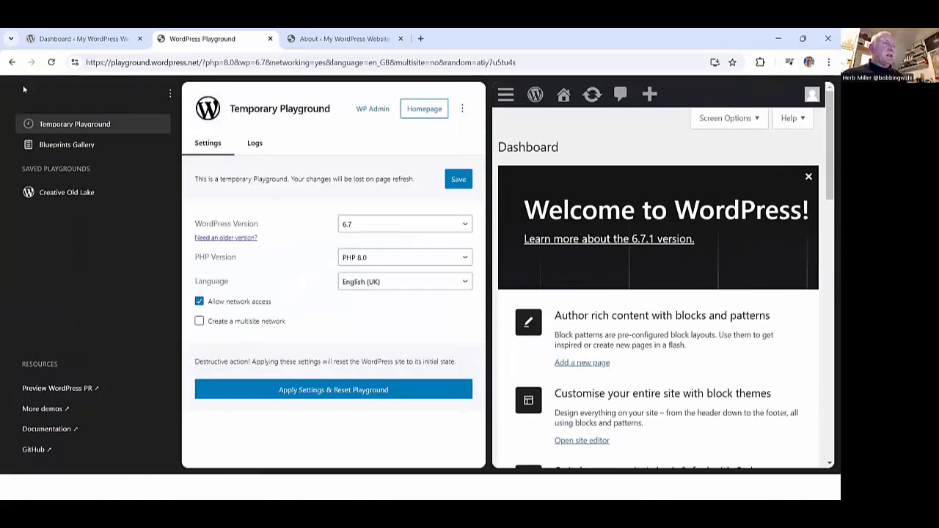
pyautogui.click(563, 96)
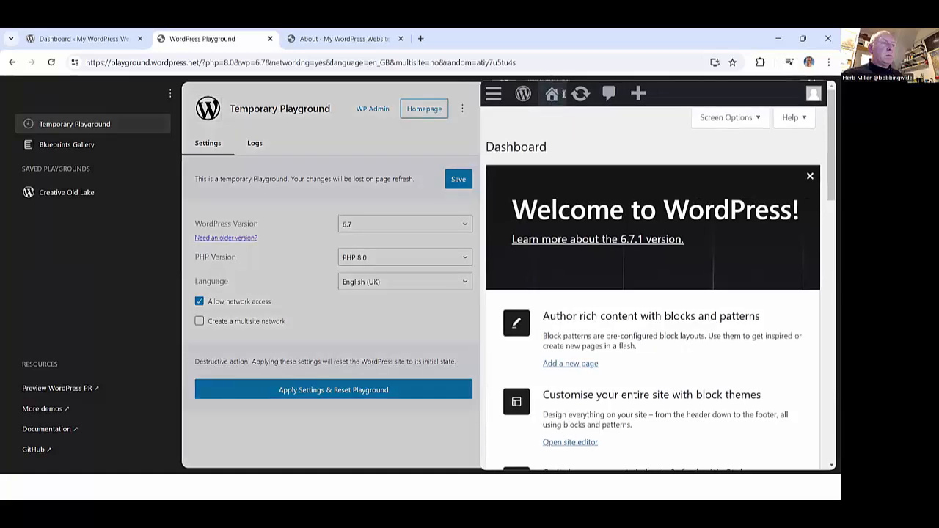
pyautogui.click(22, 89)
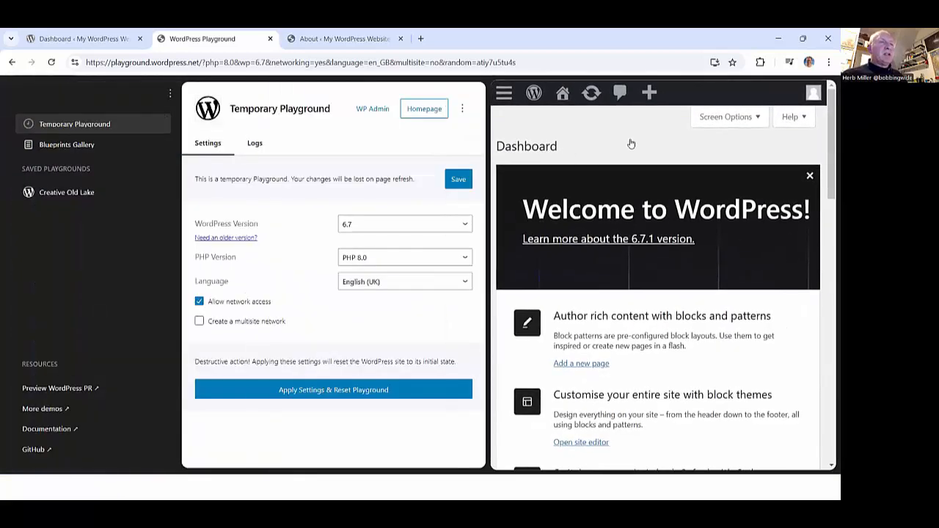
pyautogui.click(688, 95)
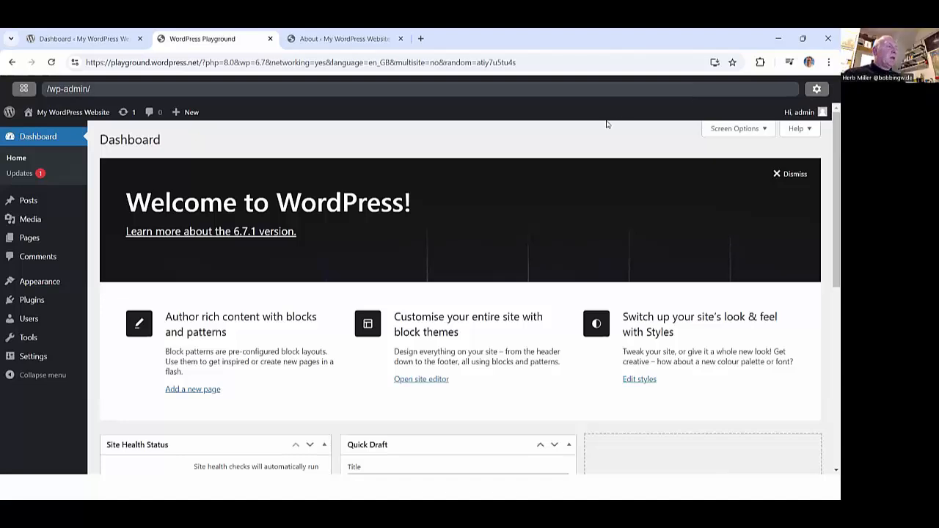
# Go from the installed plugins to the Add Plugins page and view the Classic Editor plugin's details
pyautogui.moveTo(76, 301)
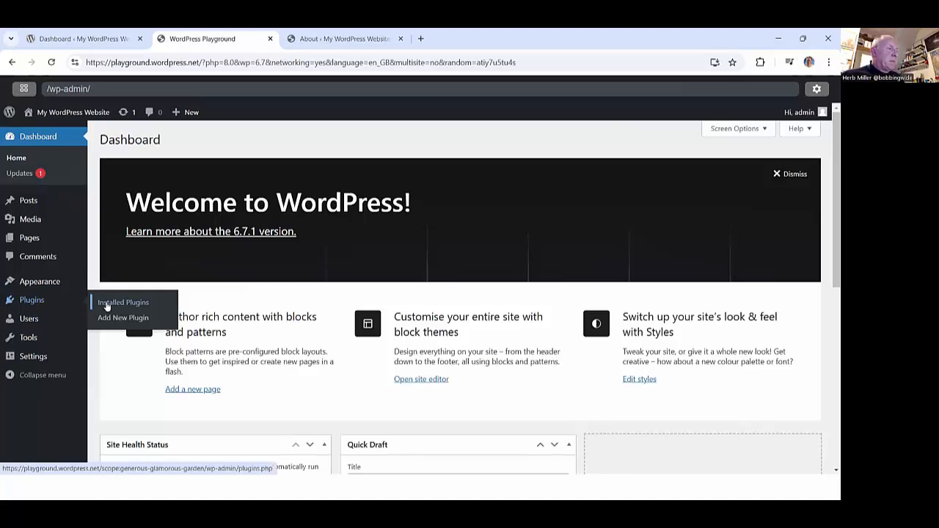
pyautogui.click(106, 304)
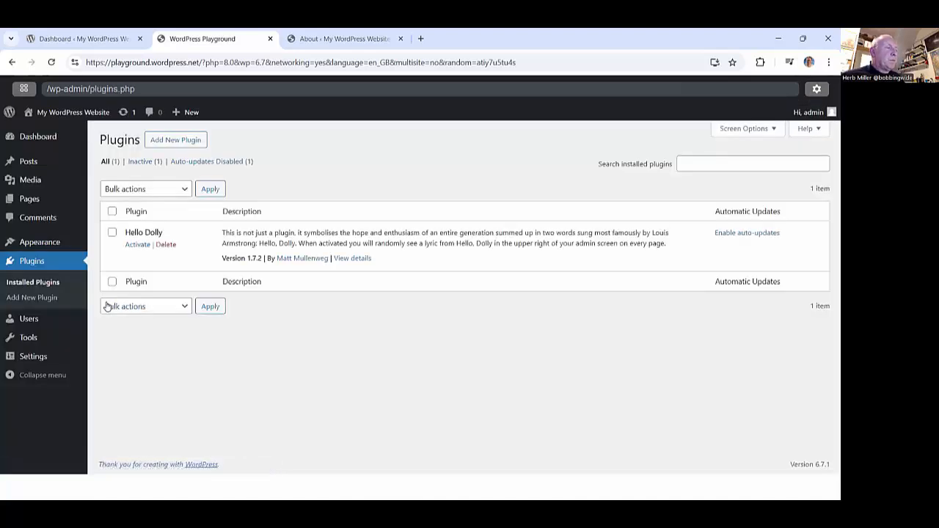
pyautogui.click(174, 142)
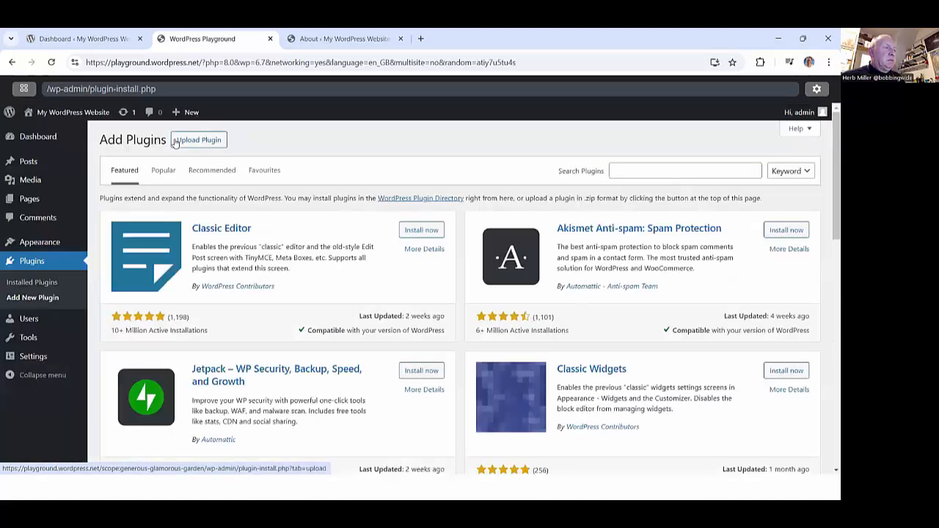
pyautogui.click(207, 230)
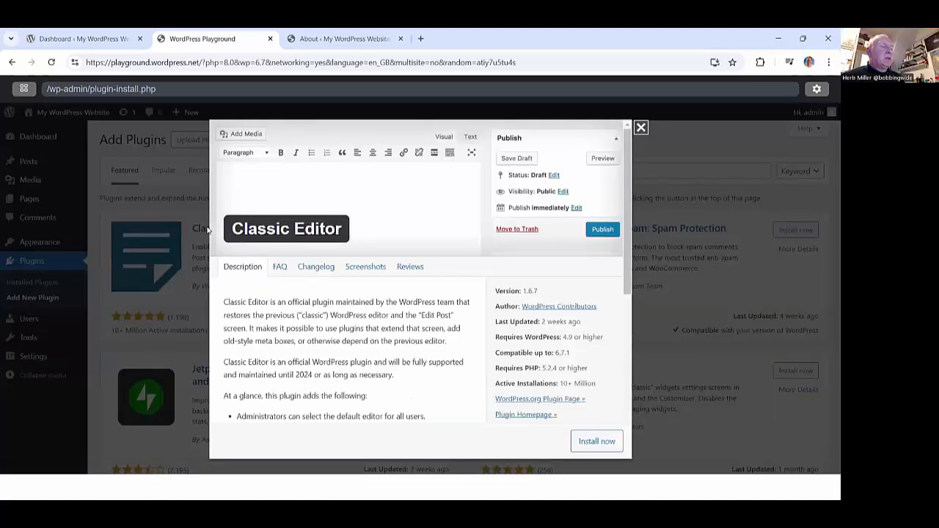
pyautogui.click(641, 128)
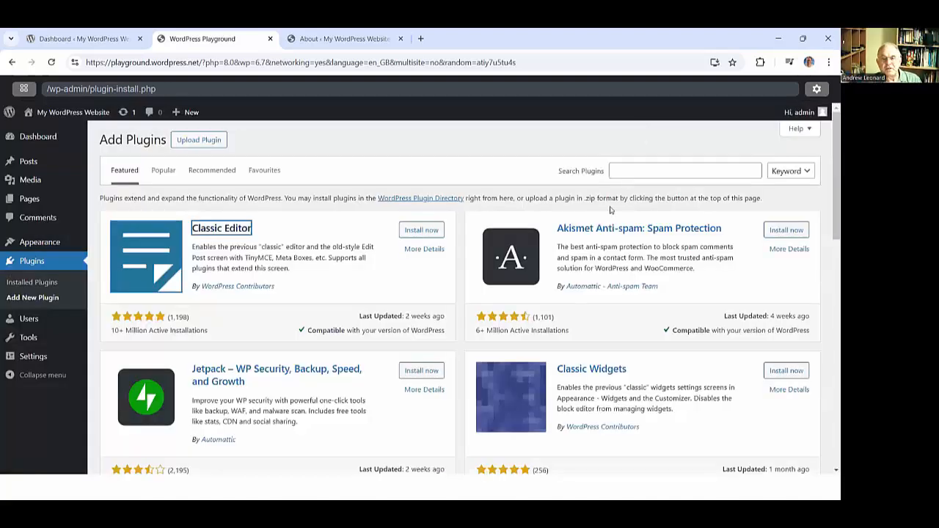
# Look through the featured plugins on the Add Plugins page
pyautogui.scroll(-3, 577, 227)
pyautogui.scroll(3, 575, 227)
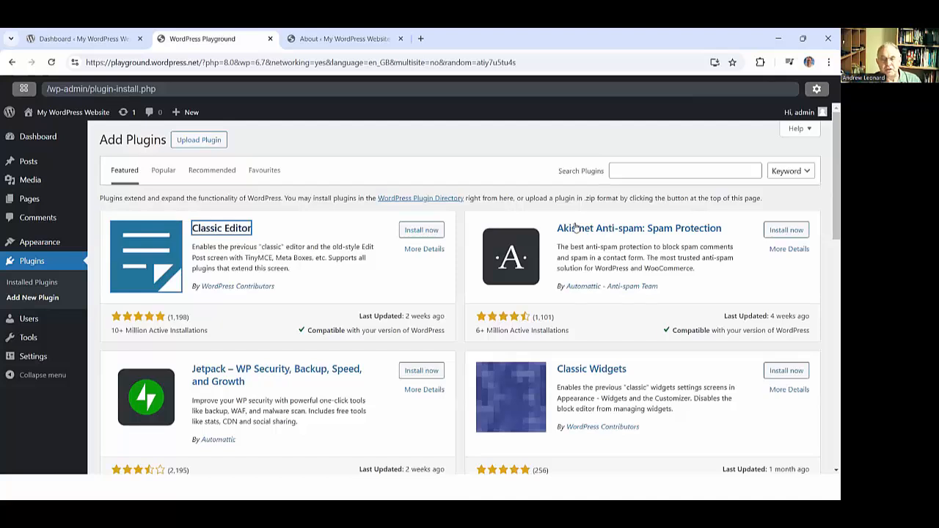
pyautogui.scroll(-2, 580, 219)
pyautogui.scroll(3, 579, 218)
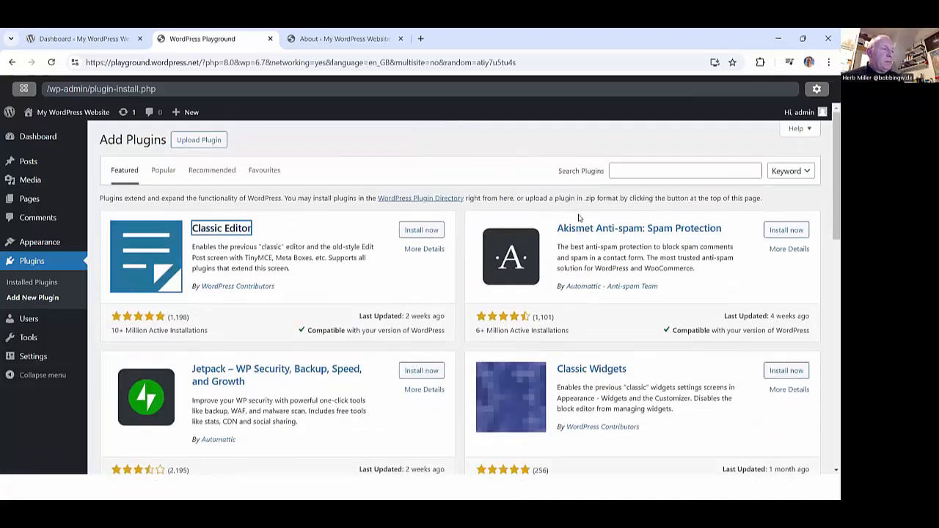
pyautogui.scroll(-3, 579, 218)
pyautogui.scroll(-2, 579, 218)
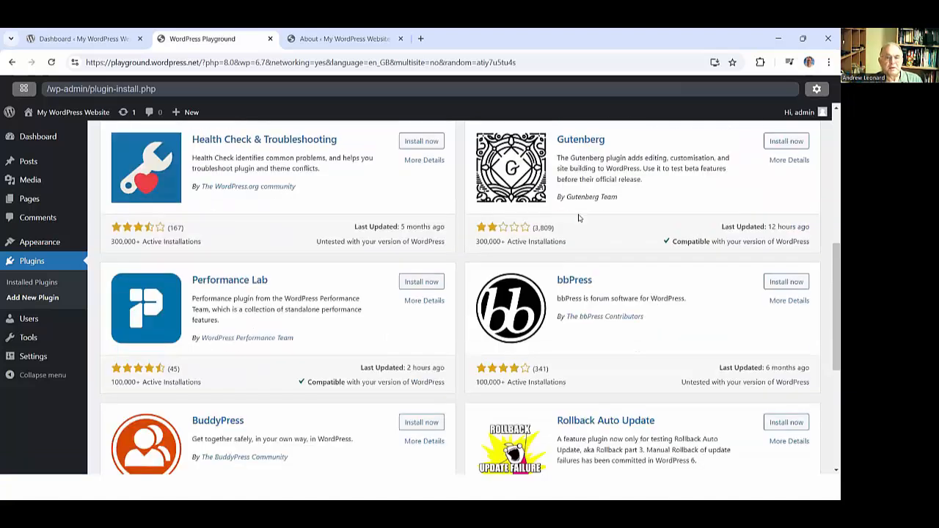
pyautogui.scroll(-3, 579, 218)
pyautogui.scroll(7, 579, 218)
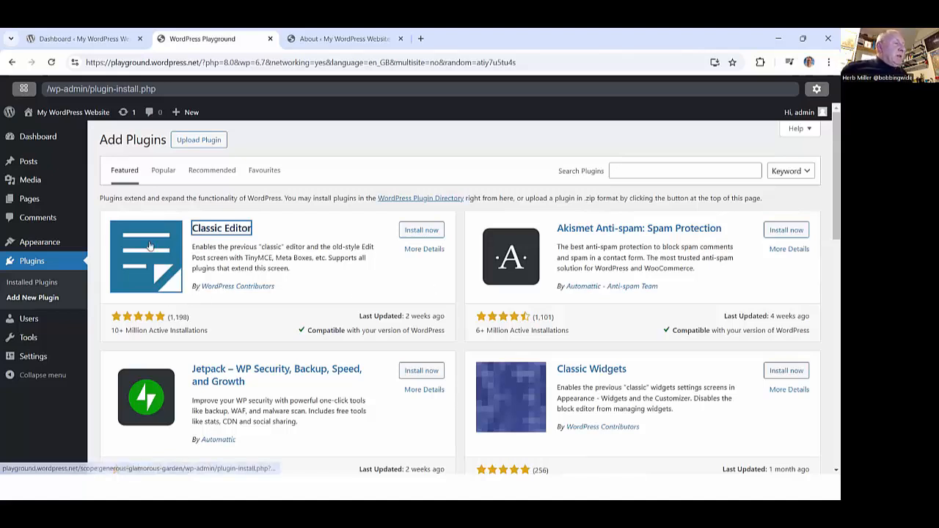
# Open the Blueprints Gallery, preview the Create Block Theme blueprint and look over its site editor page
pyautogui.click(24, 89)
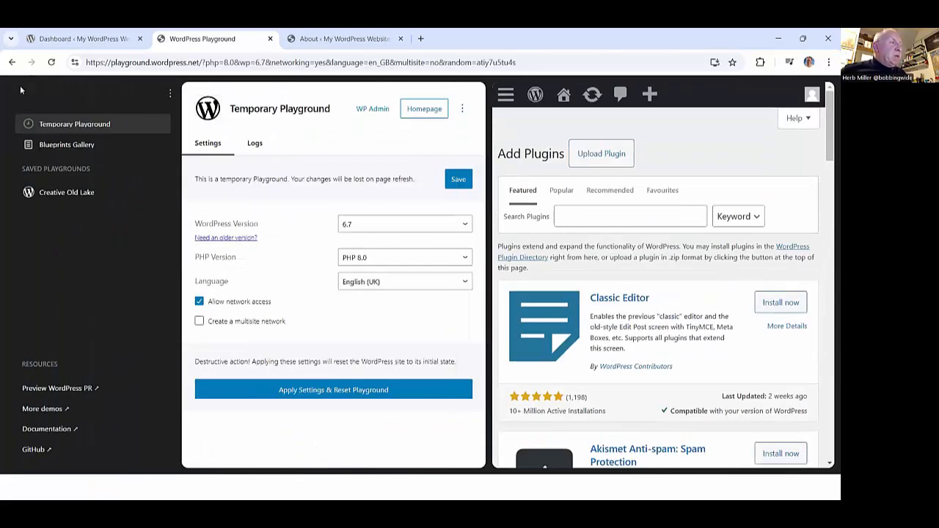
pyautogui.click(48, 144)
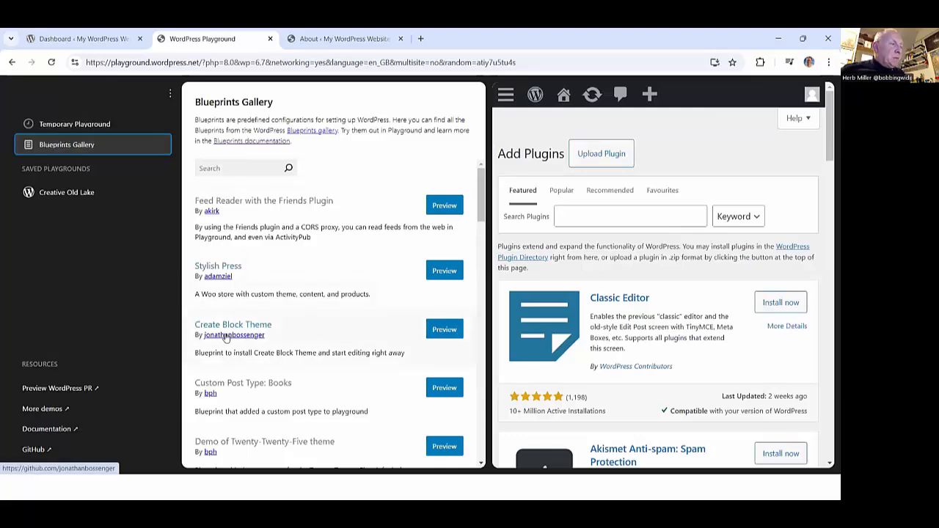
pyautogui.click(442, 329)
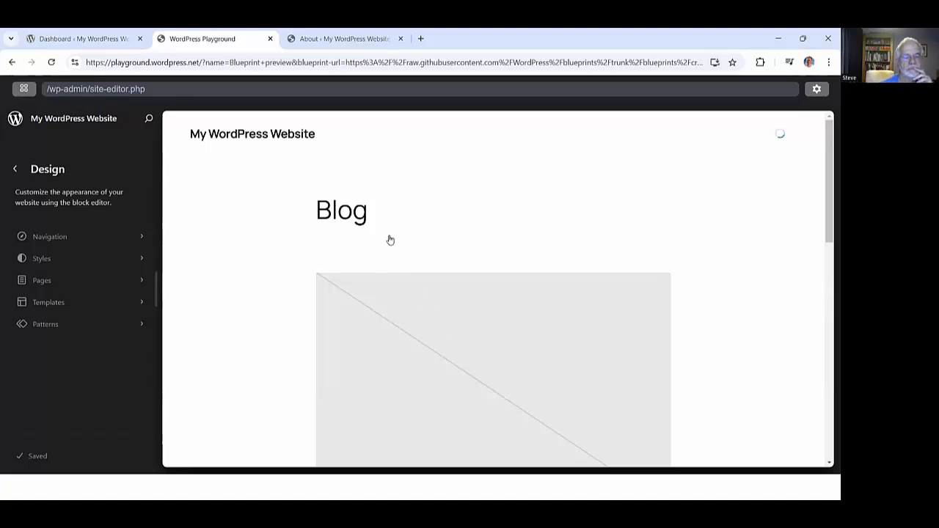
pyautogui.scroll(-10, 391, 255)
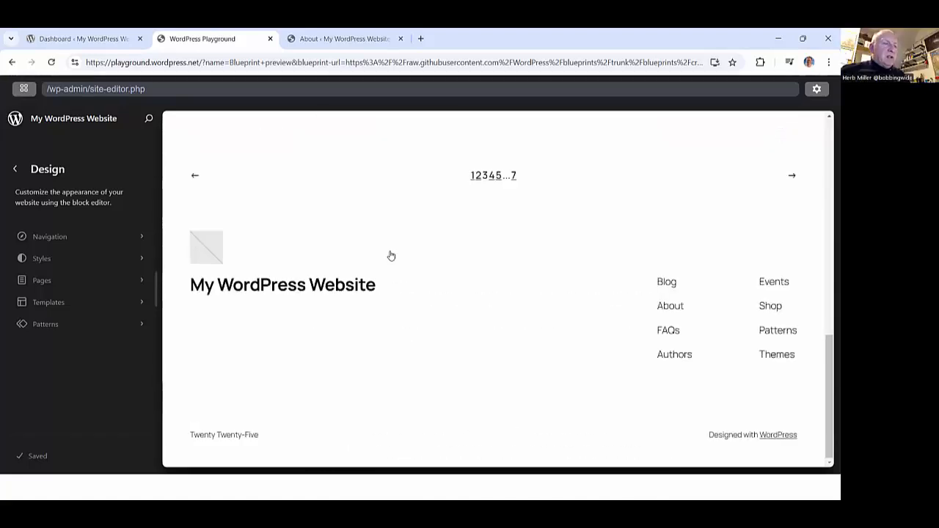
pyautogui.scroll(10, 391, 255)
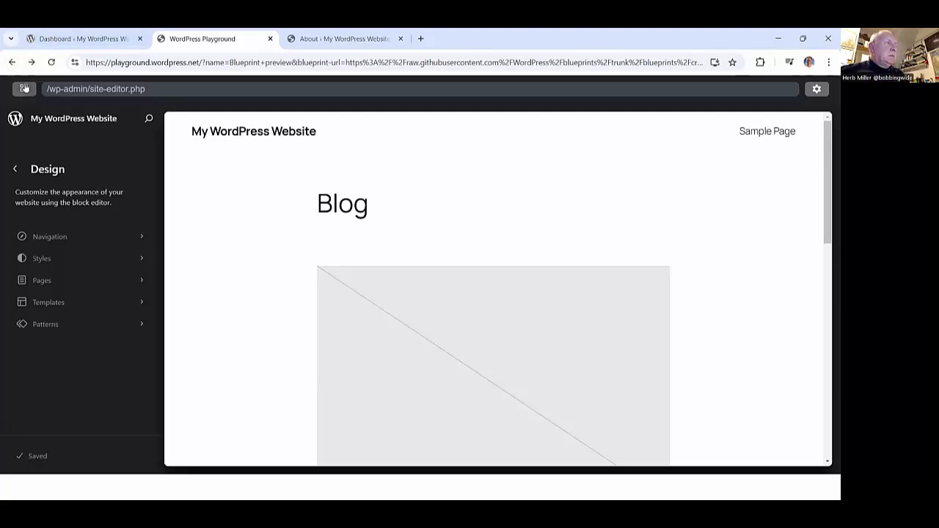
# Return to the Blueprints Gallery, launch the Create Block Theme blueprint again and examine the blog template down to its footer
pyautogui.click(24, 88)
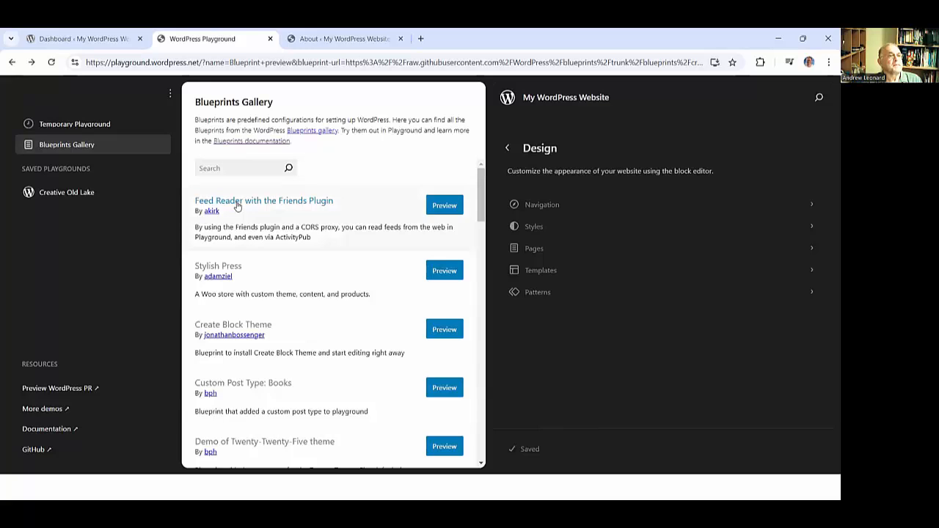
pyautogui.click(242, 325)
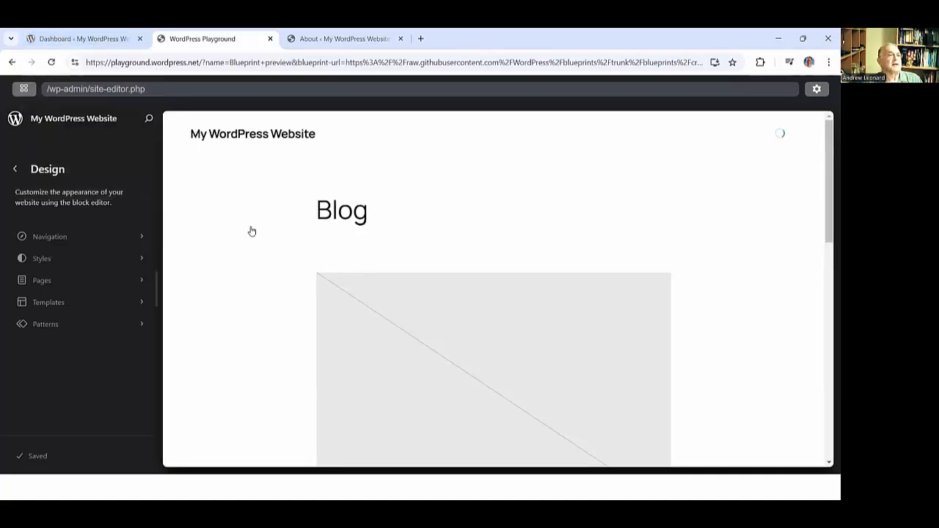
pyautogui.scroll(-8, 249, 231)
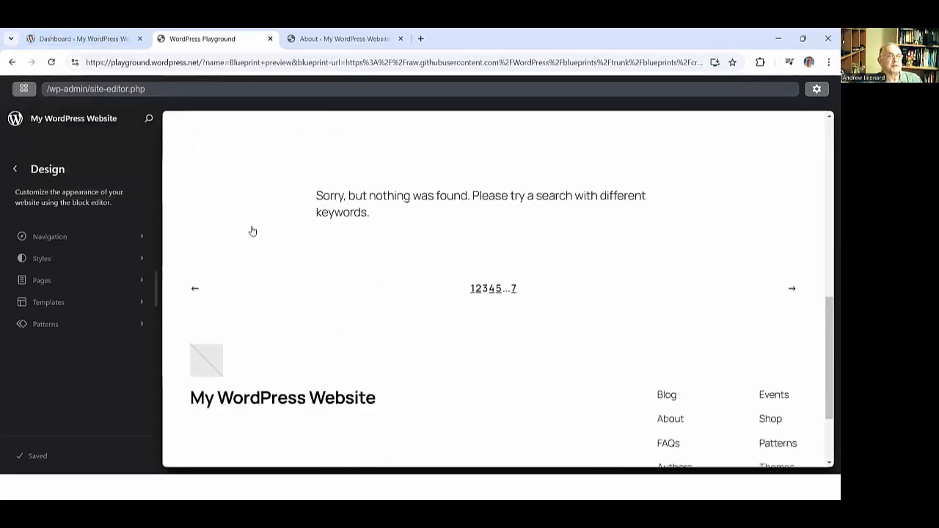
pyautogui.scroll(-2, 252, 231)
pyautogui.scroll(10, 252, 229)
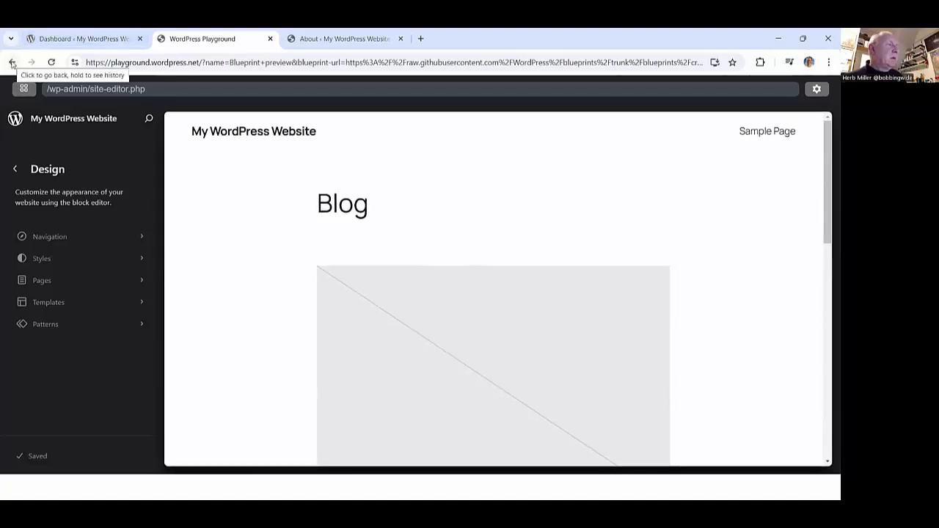
# Open the blueprint site's front end in its own browser tab and look over the blog page
pyautogui.click(52, 121)
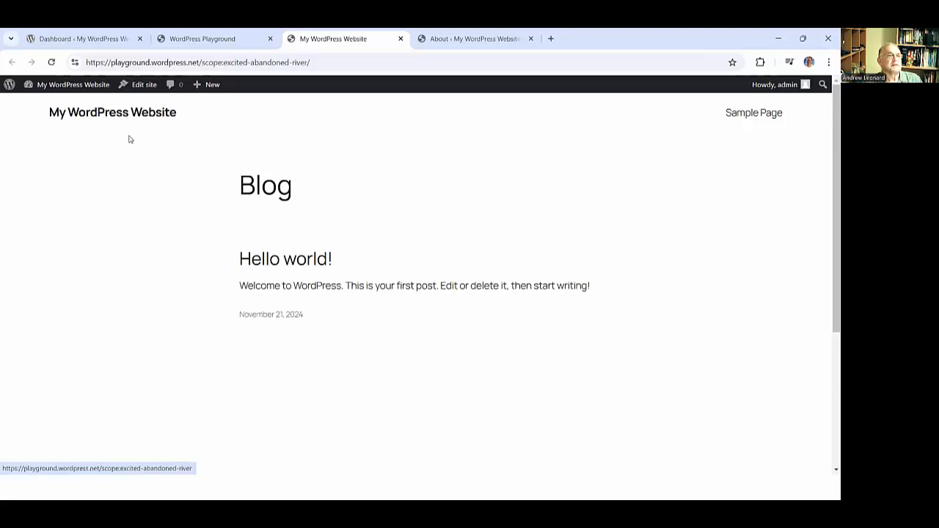
pyautogui.scroll(-3, 132, 195)
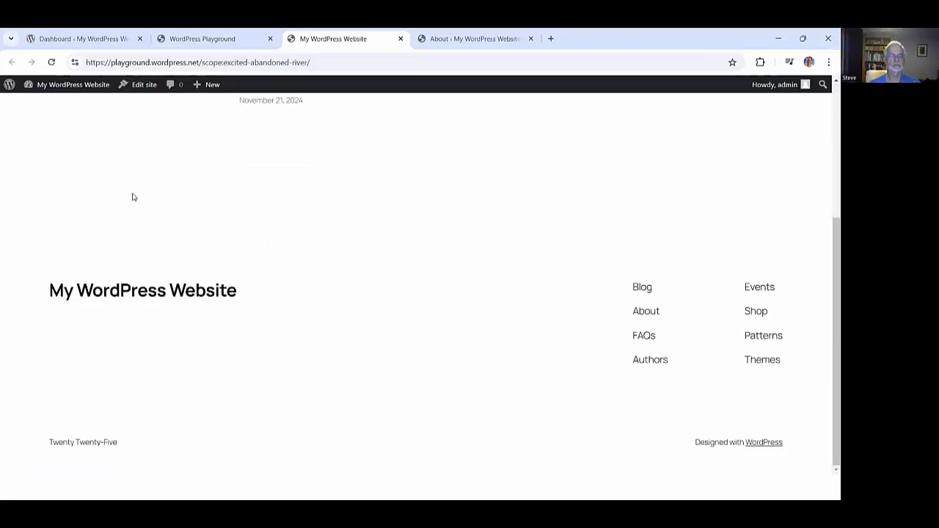
pyautogui.scroll(3, 133, 195)
pyautogui.scroll(-3, 132, 197)
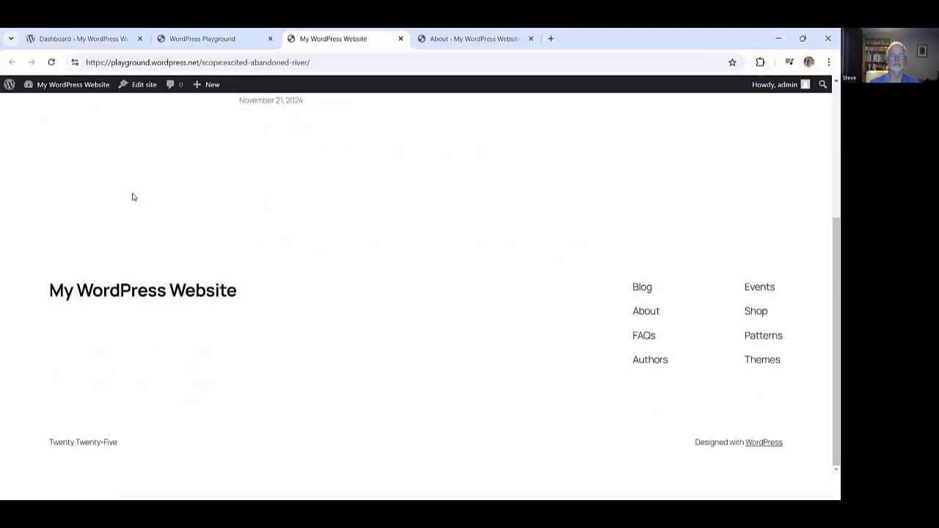
pyautogui.scroll(3, 133, 196)
pyautogui.moveTo(57, 87)
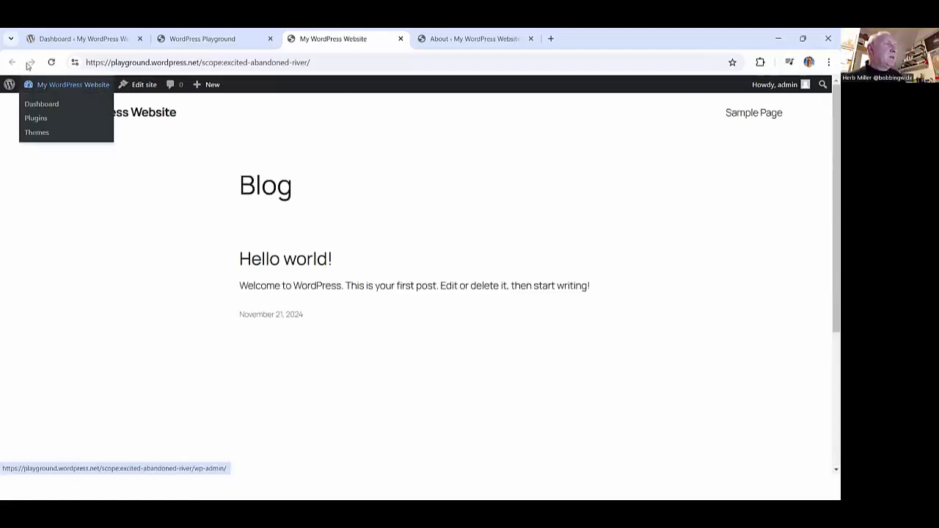
# Close the My WordPress Website and About browser tabs, and return to the Blueprints Gallery in the WordPress Playground tab
pyautogui.click(401, 39)
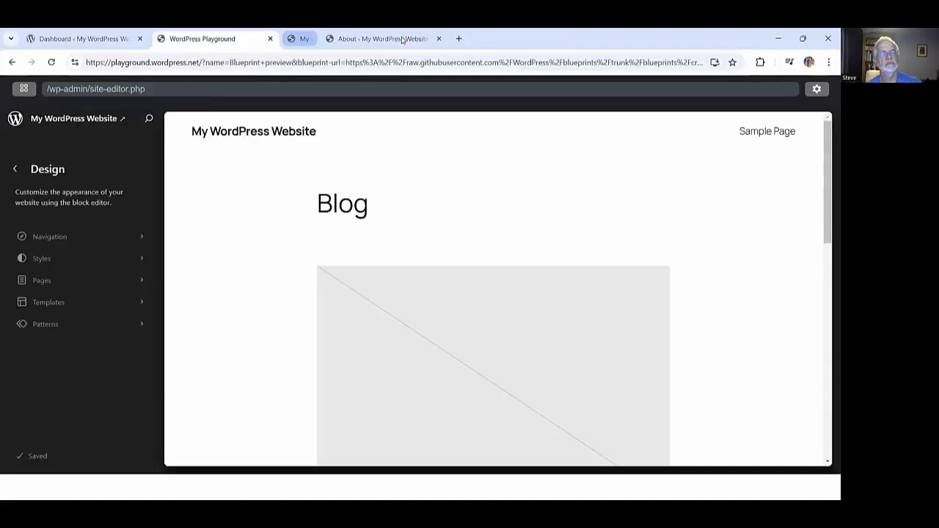
pyautogui.click(400, 39)
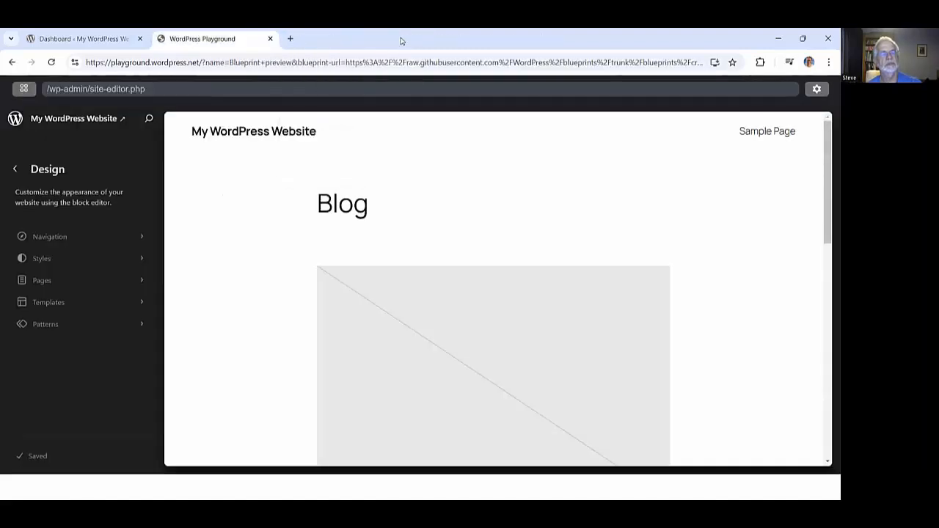
pyautogui.click(94, 43)
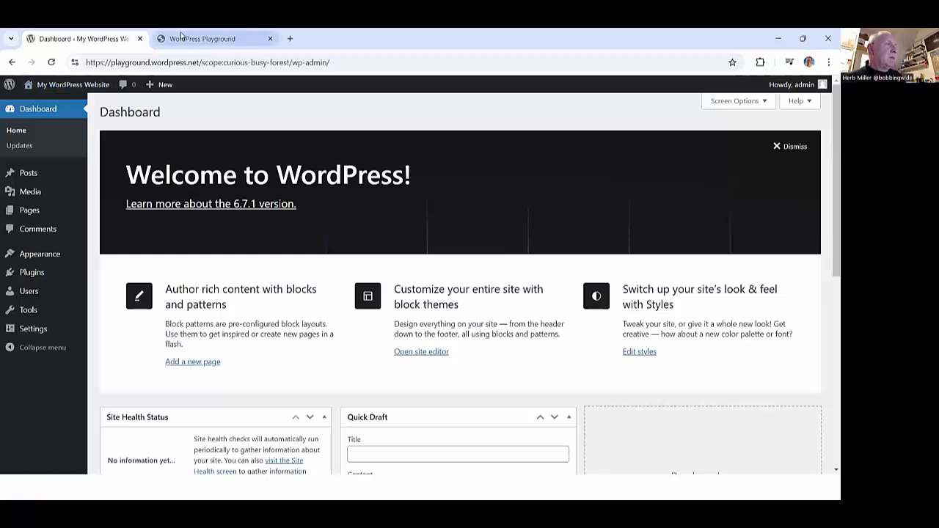
pyautogui.click(182, 38)
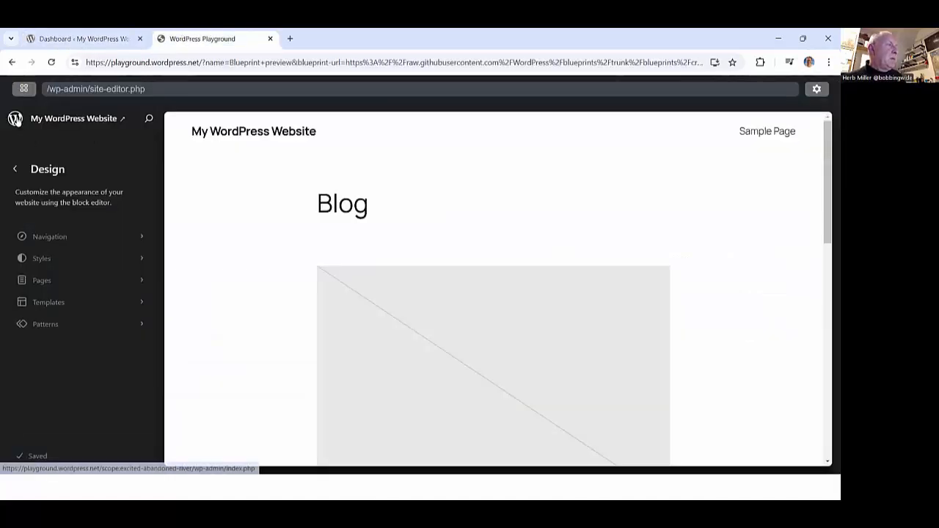
pyautogui.click(22, 90)
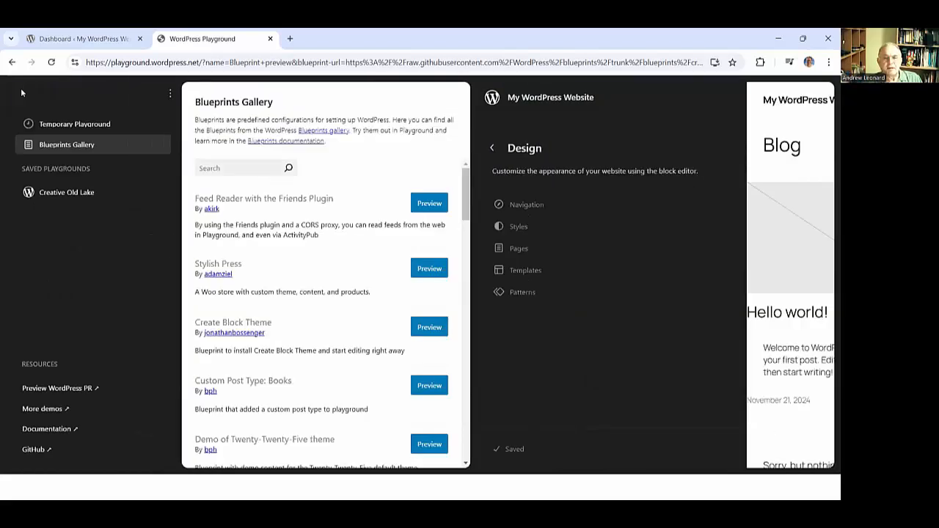
# Look through the Blueprints Gallery list to its end, and check the current site's Playground settings before returning to the gallery
pyautogui.moveTo(481, 212); pyautogui.dragTo(483, 257)
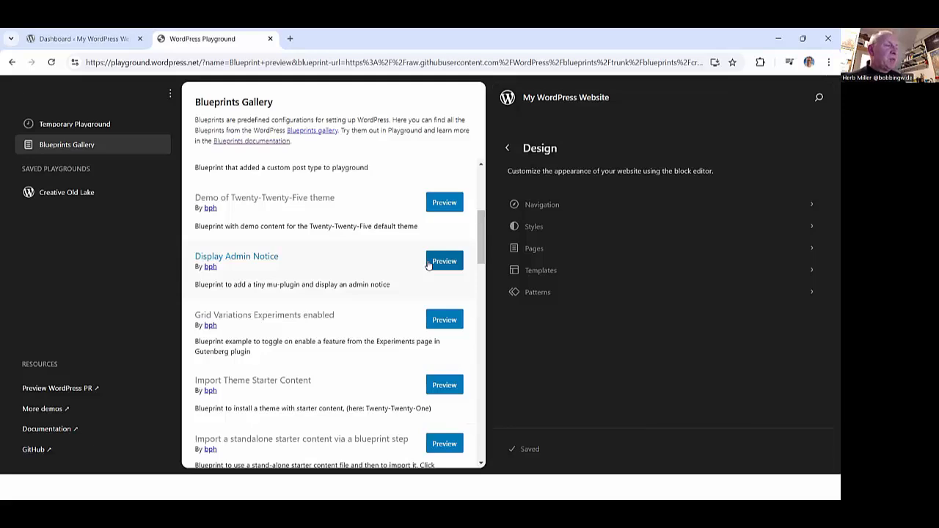
pyautogui.scroll(-10, 315, 335)
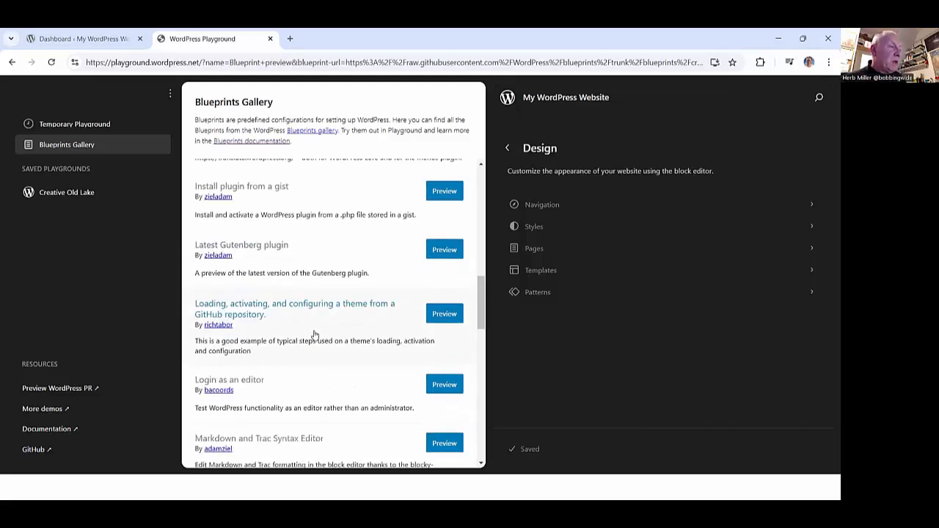
pyautogui.scroll(-8, 315, 335)
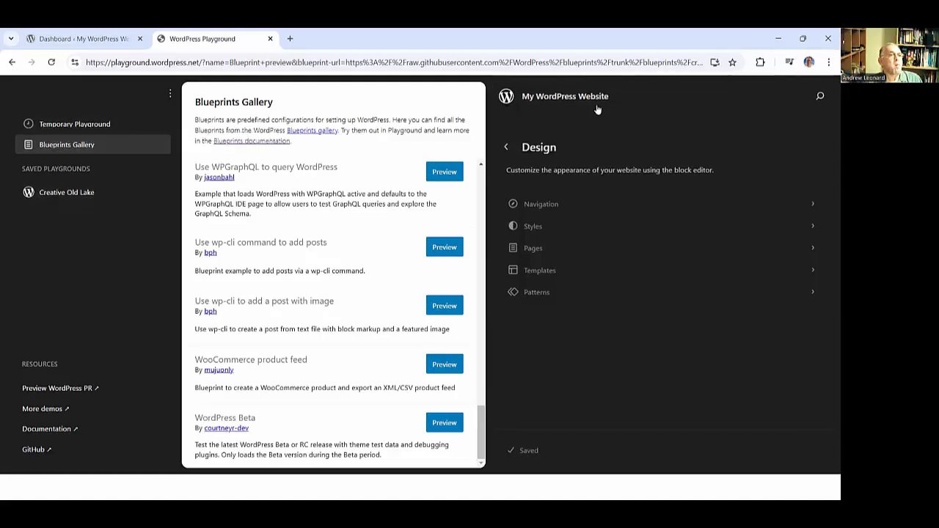
pyautogui.click(660, 91)
pyautogui.click(817, 89)
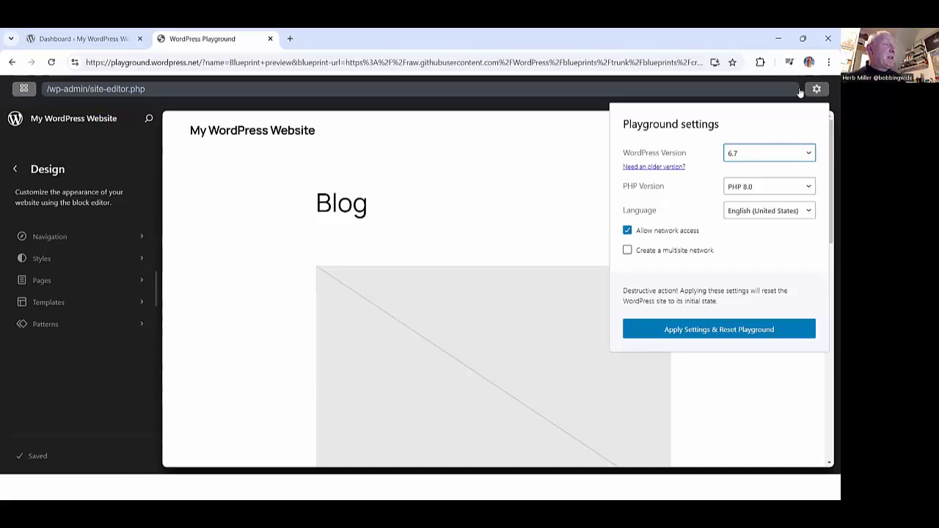
pyautogui.click(24, 88)
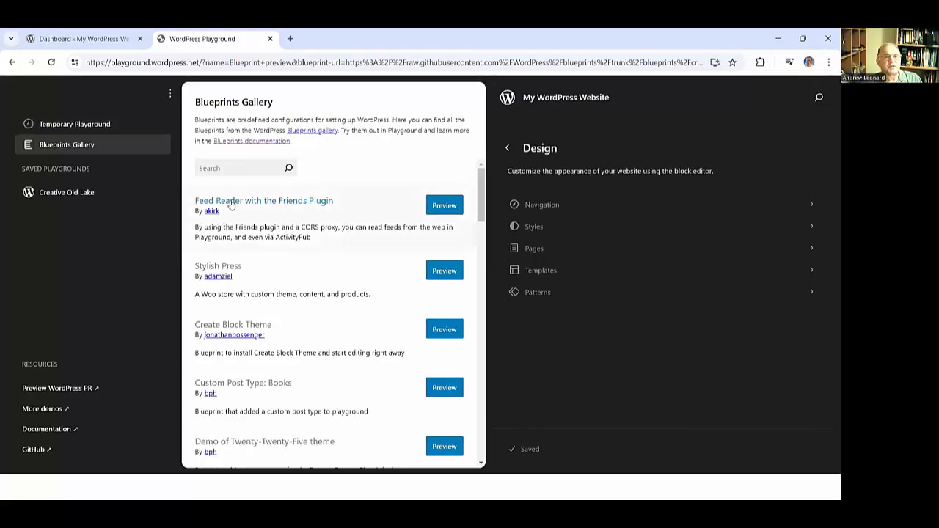
# Open the WordPress blueprints repository on GitHub from the gallery's introduction, and return to the WordPress Playground tab
pyautogui.click(300, 131)
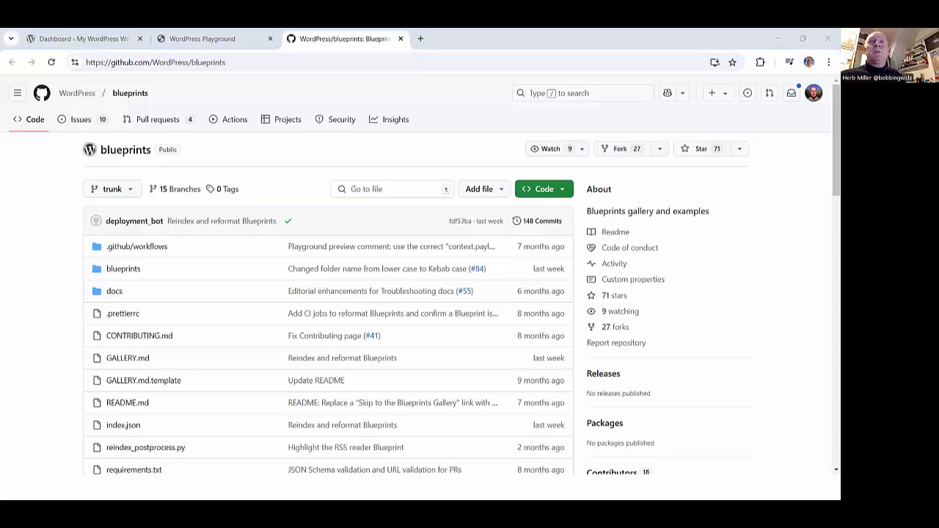
pyautogui.click(209, 40)
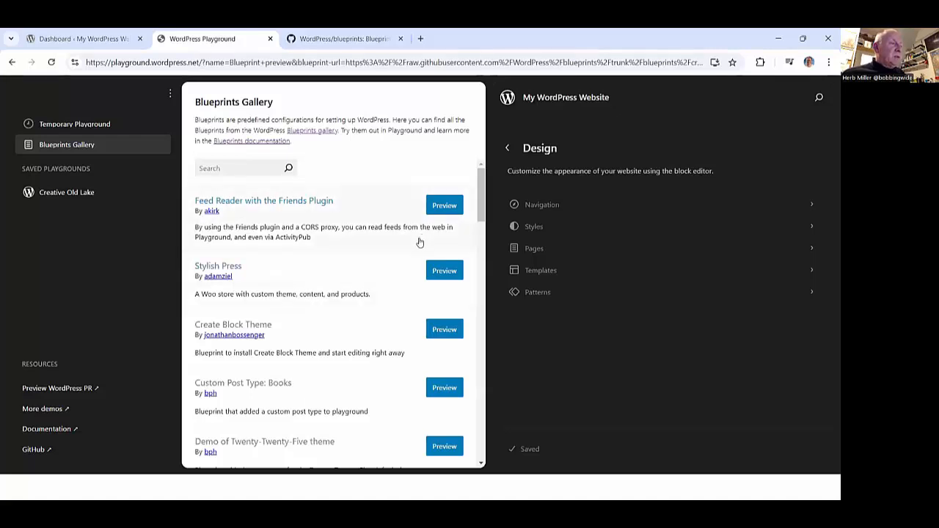
# Browse the gallery entries, open the Create Block Theme blueprint once more and return to the Blueprints Gallery from its site editor
pyautogui.scroll(-3, 289, 317)
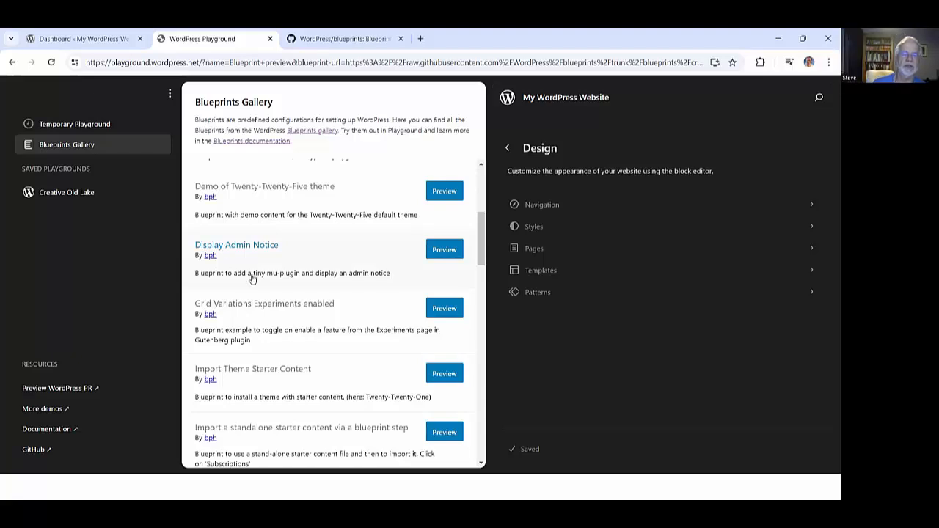
pyautogui.scroll(-2, 284, 260)
pyautogui.scroll(4, 284, 260)
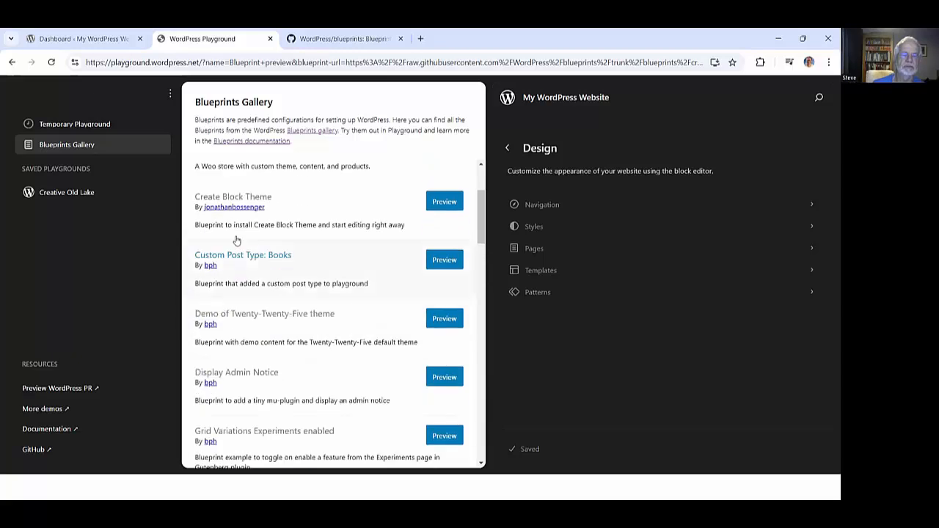
pyautogui.click(229, 199)
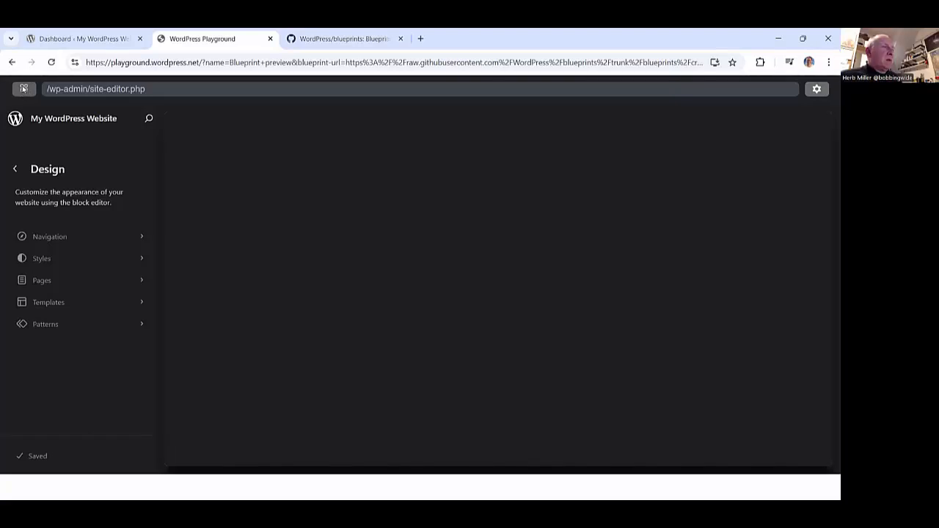
pyautogui.click(23, 88)
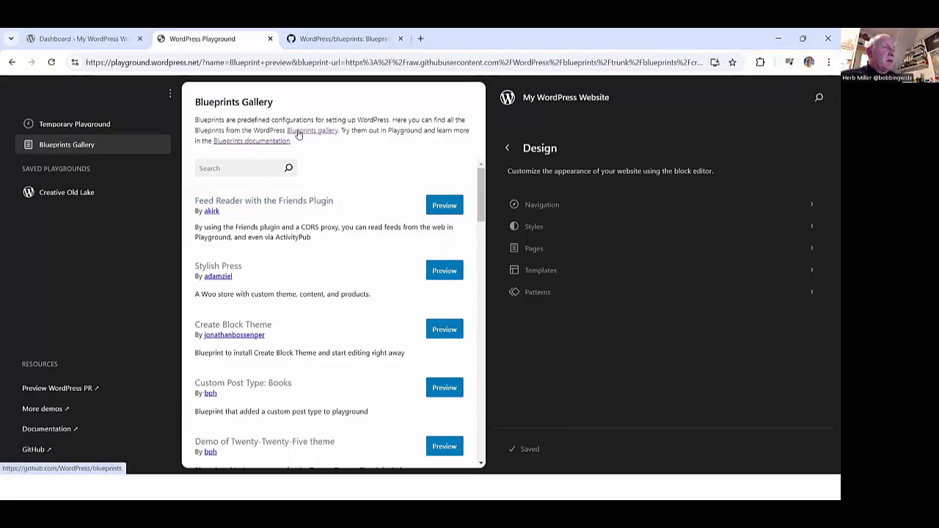
# Look at the rest of the gallery, open the WordPress Playground demos page from the resources, and return to the Playground tab
pyautogui.scroll(-15, 320, 208)
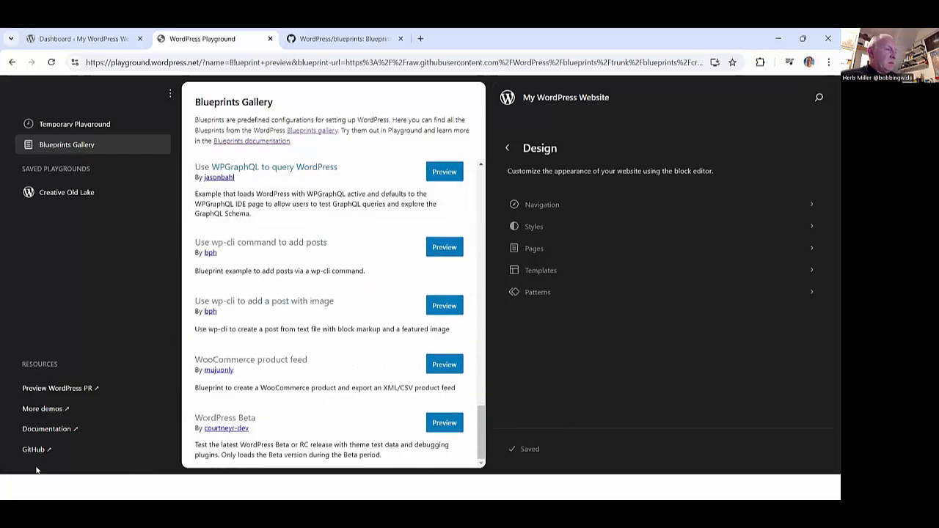
pyautogui.click(44, 409)
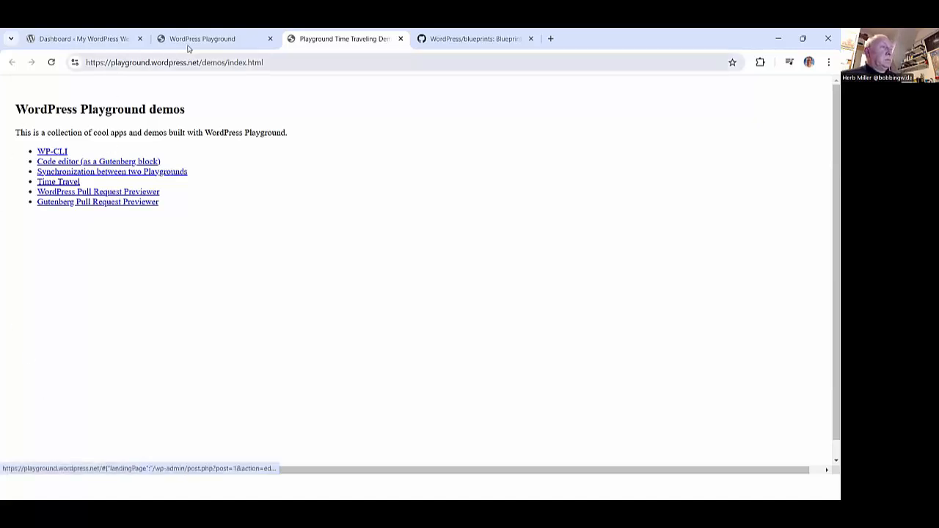
pyautogui.click(211, 40)
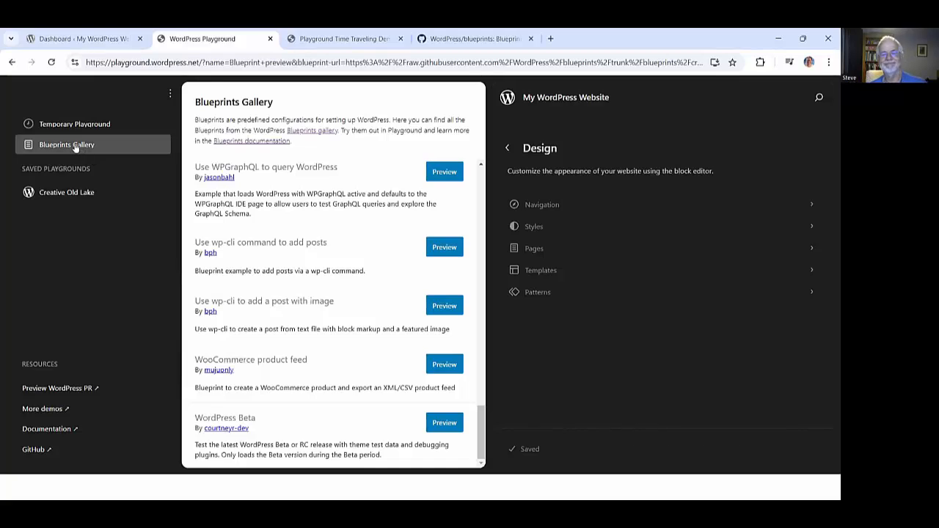
# Launch the preview of the Install plugin from a gist blueprint, and reopen the Blueprints Gallery while it is being prepared
pyautogui.scroll(1, 277, 273)
pyautogui.scroll(10, 276, 273)
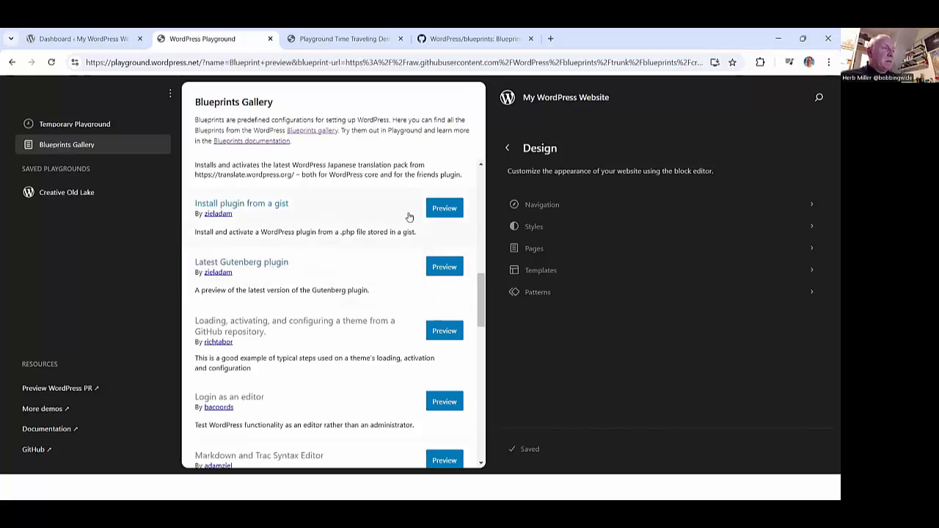
pyautogui.click(444, 209)
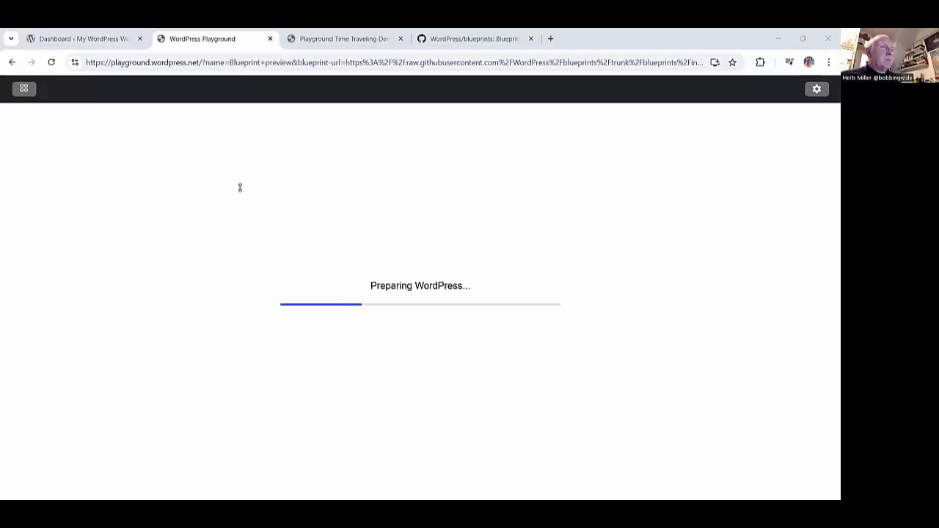
pyautogui.click(21, 91)
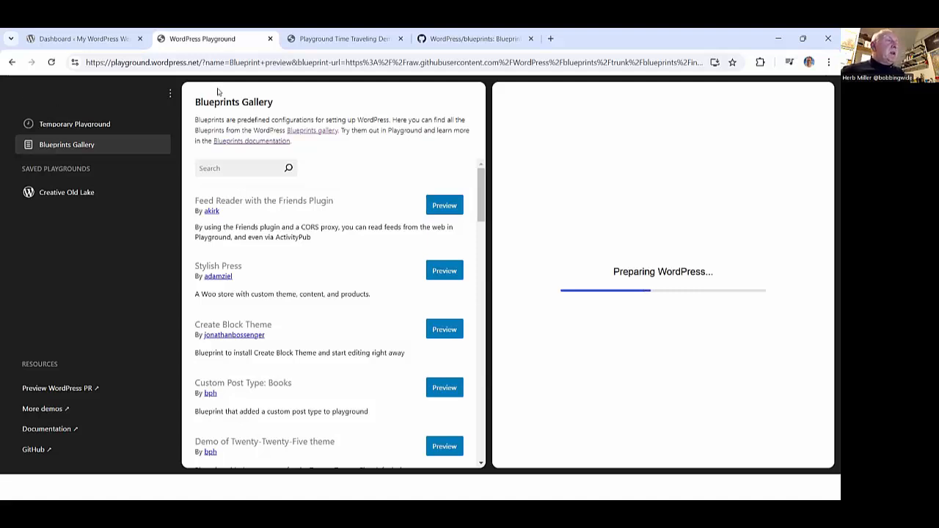
# Close the Playground, demos and GitHub blueprints tabs, and load playground.wordpress.net without its site path in the remaining Dashboard tab
pyautogui.click(270, 38)
pyautogui.click(270, 38)
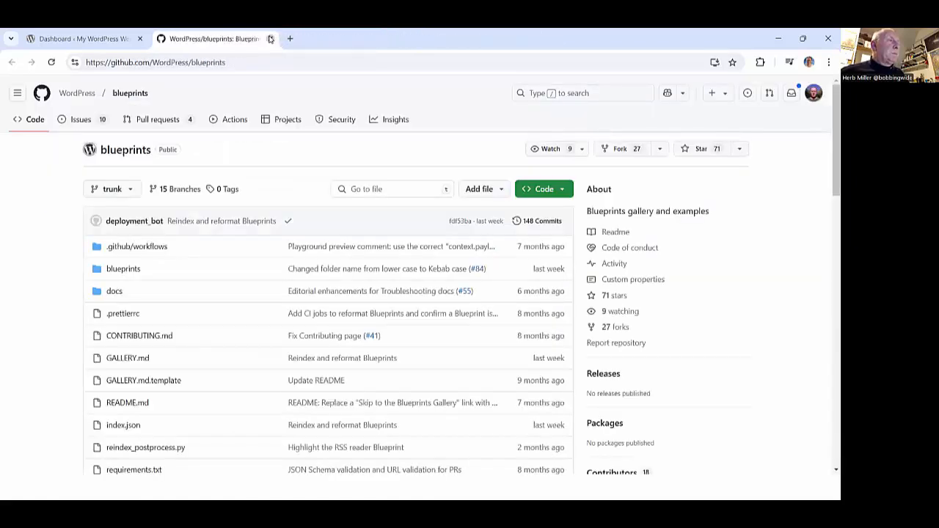
pyautogui.click(270, 38)
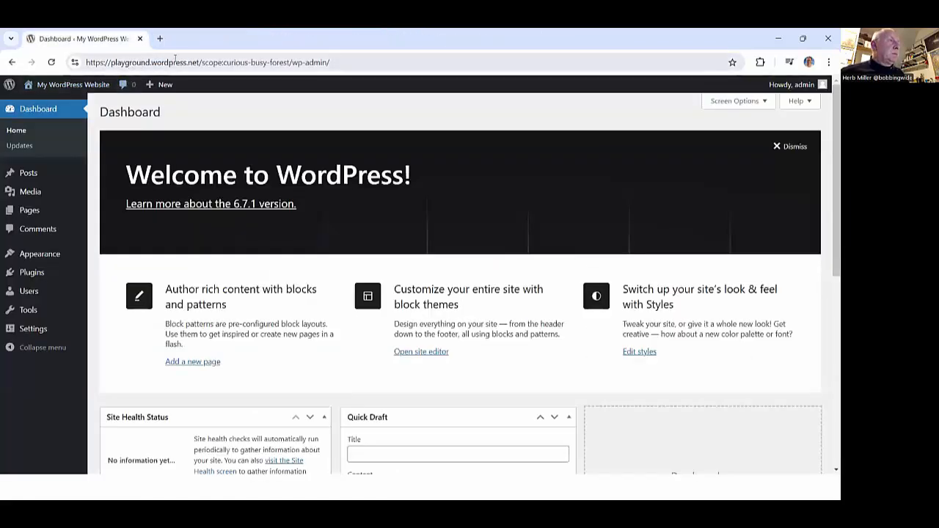
pyautogui.moveTo(199, 62); pyautogui.dragTo(406, 46)
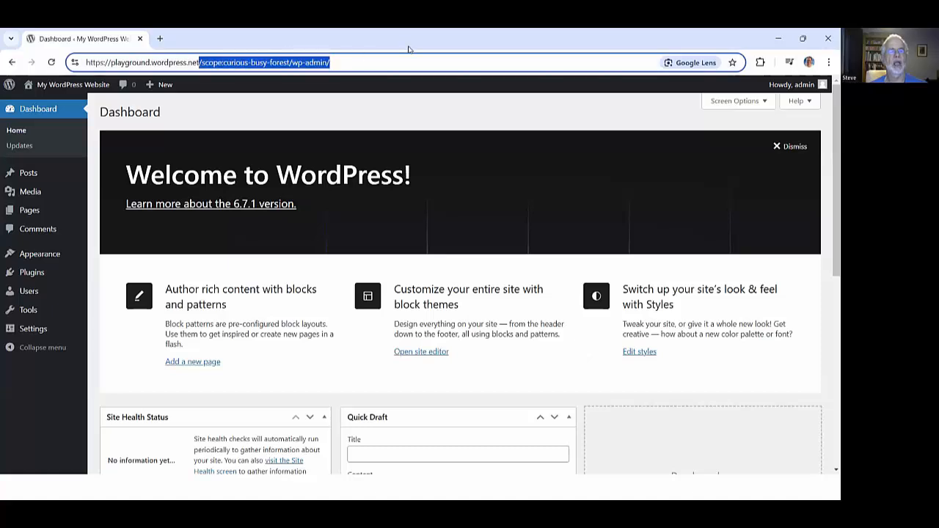
pyautogui.press('BackSpace')
pyautogui.press('Return')
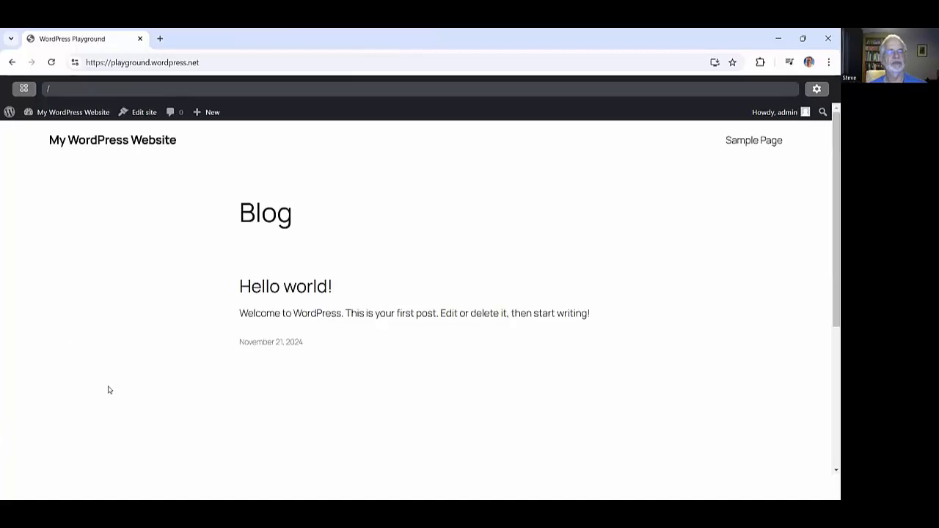
# Launch the Stylish Press blueprint preview from the Blueprints Gallery, open an extra blank browser tab and return to the Playground tab
pyautogui.click(25, 89)
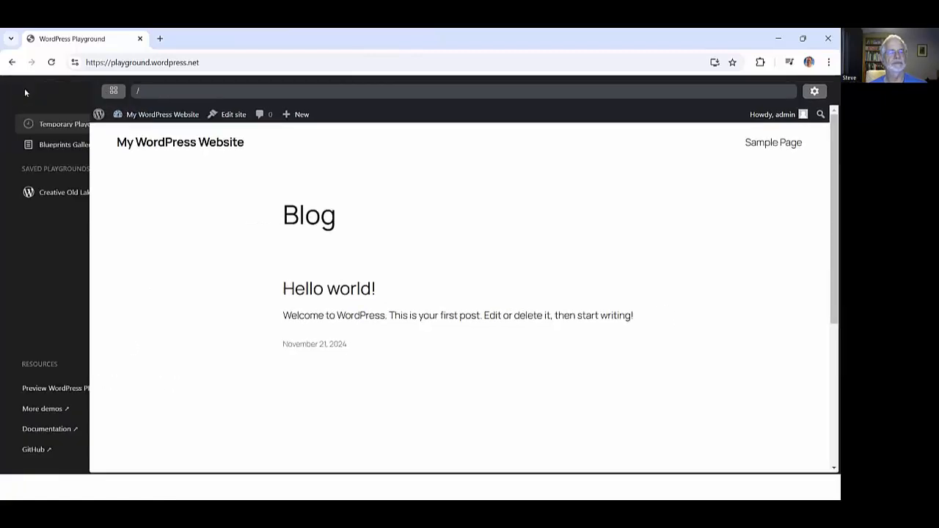
pyautogui.click(50, 147)
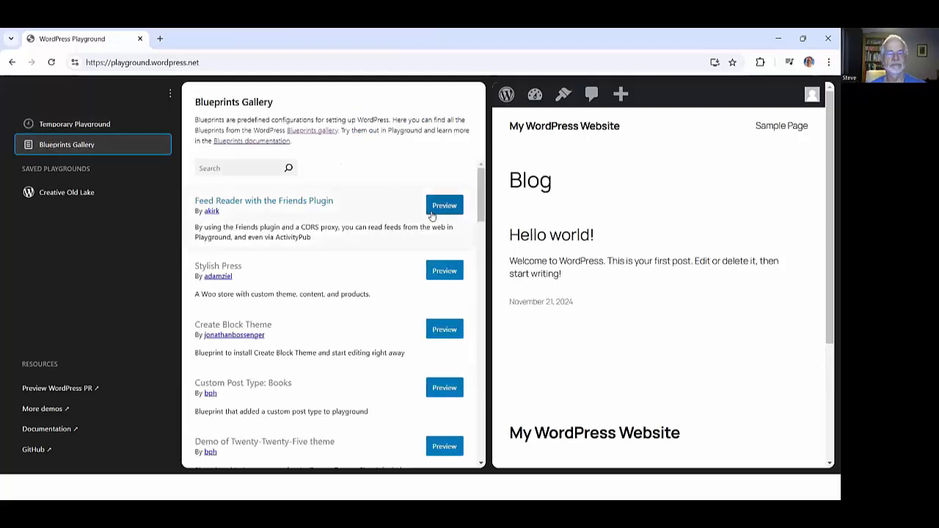
pyautogui.click(443, 271)
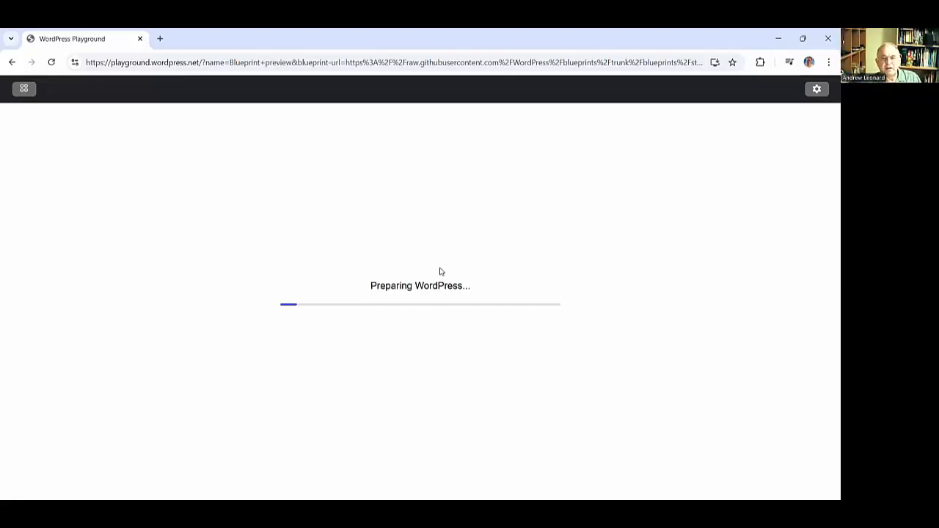
pyautogui.click(160, 39)
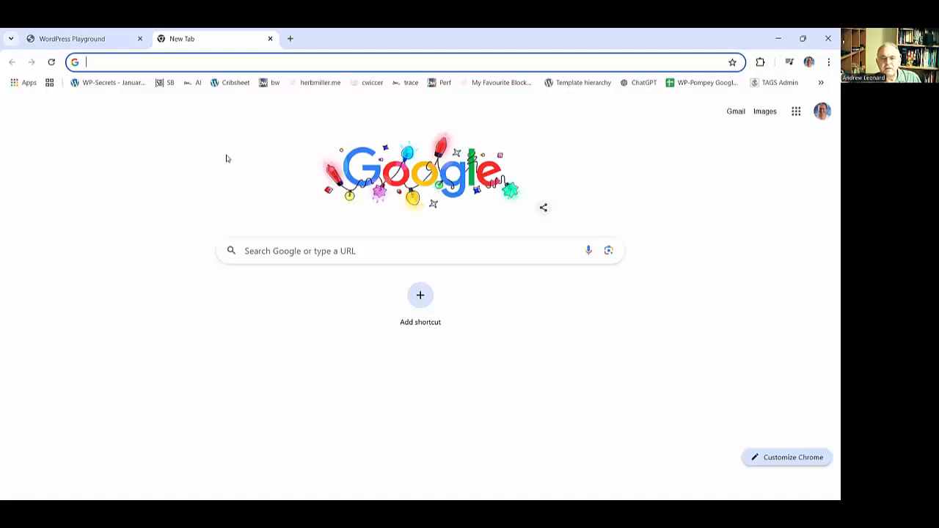
pyautogui.click(62, 39)
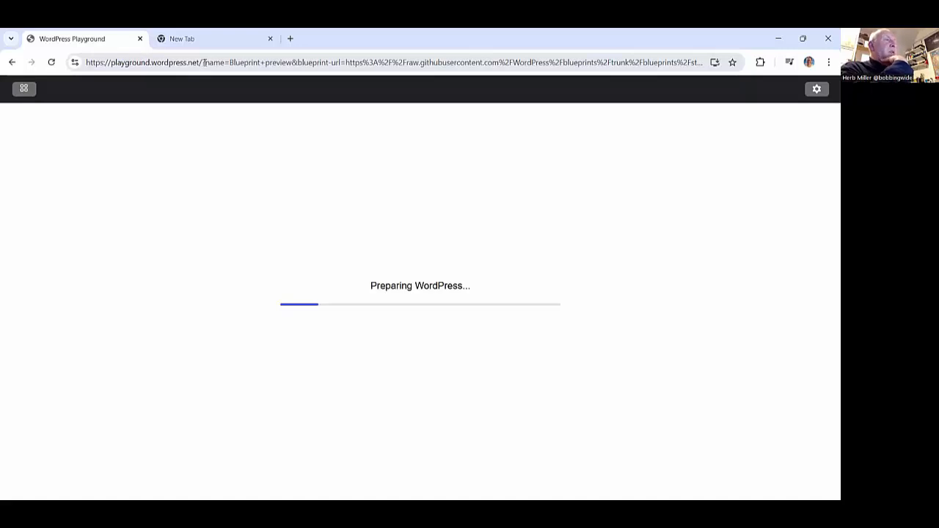
pyautogui.moveTo(204, 62); pyautogui.dragTo(598, 62)
pyautogui.hotkey('shift', 'End')
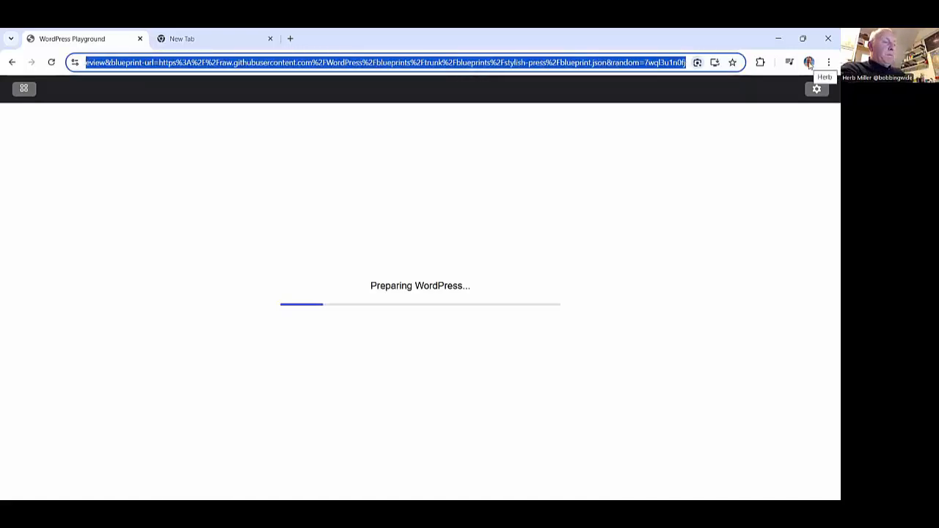
pyautogui.write('blueprint')
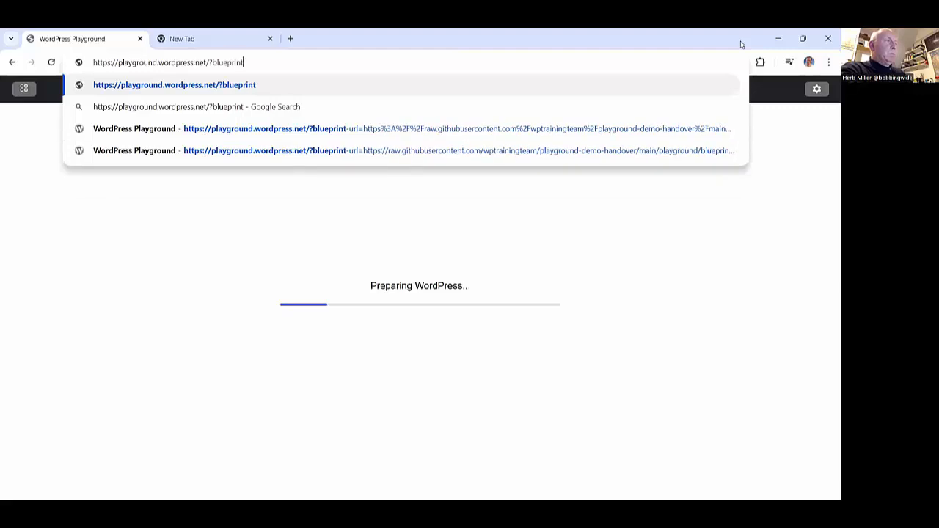
pyautogui.write('.html')
pyautogui.press('Return')
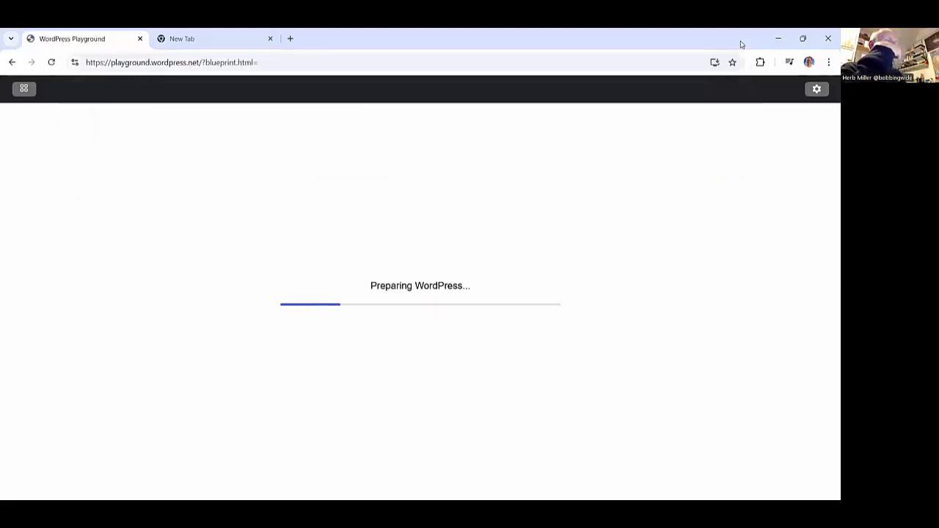
pyautogui.click(204, 64)
pyautogui.click(204, 64)
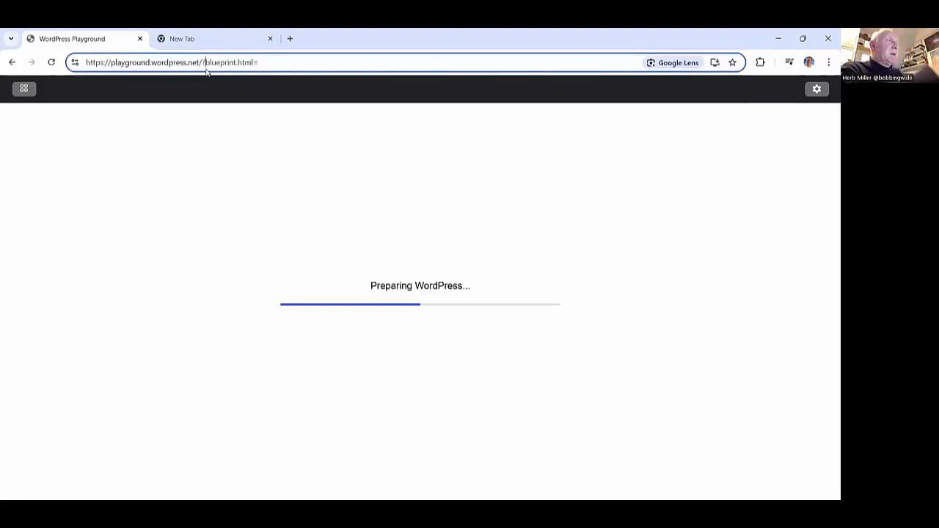
pyautogui.press('BackSpace')
pyautogui.click(276, 64)
pyautogui.press('BackSpace')
pyautogui.press('Return')
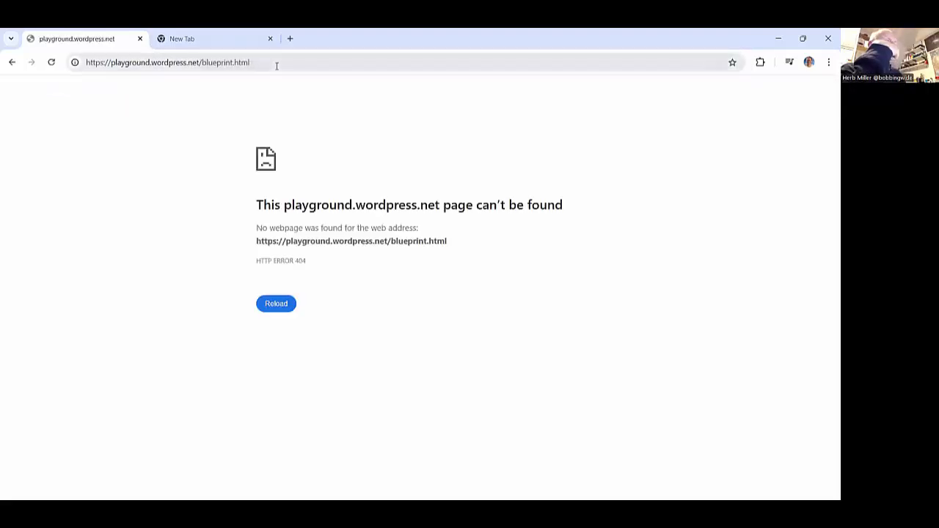
pyautogui.click(12, 64)
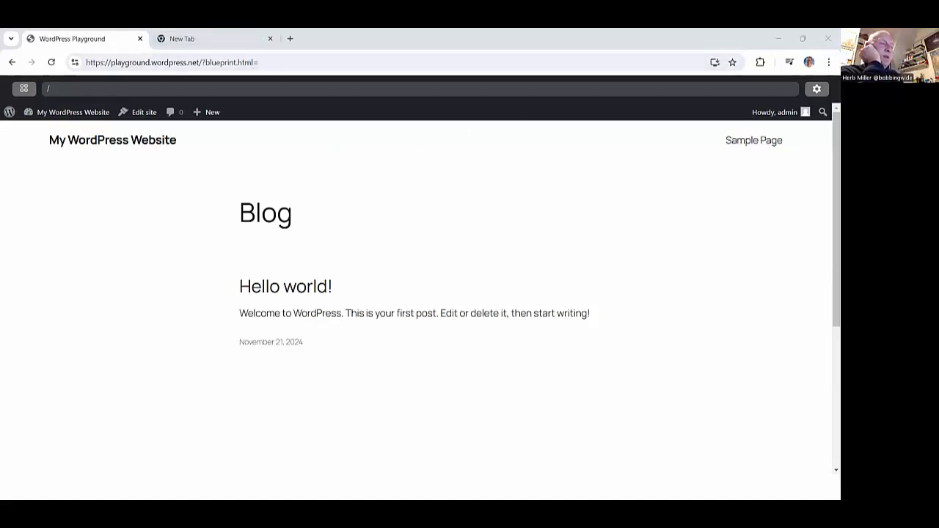
# Switch to the slide presentation, view the Future meetup suggestions slide and return to the TL;DR playground.wordpress.net slide
pyautogui.hotkey('alt', 'Tab')
pyautogui.hotkey('alt', 'Tab')
pyautogui.hotkey('alt', 'Tab')
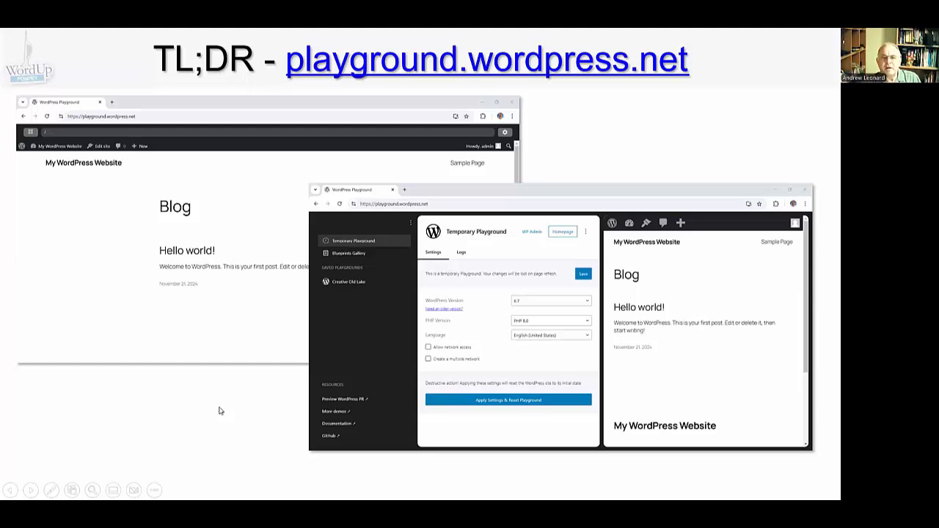
pyautogui.press('Right')
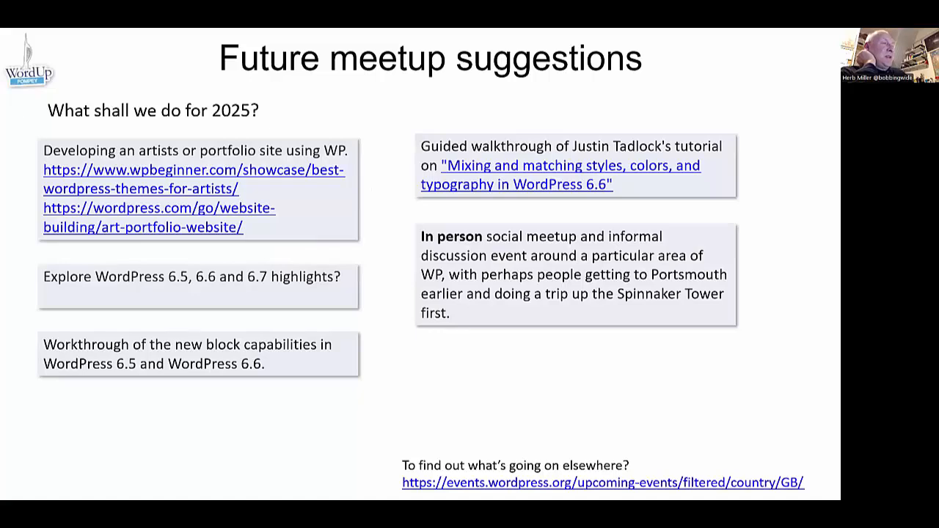
pyautogui.press('Left')
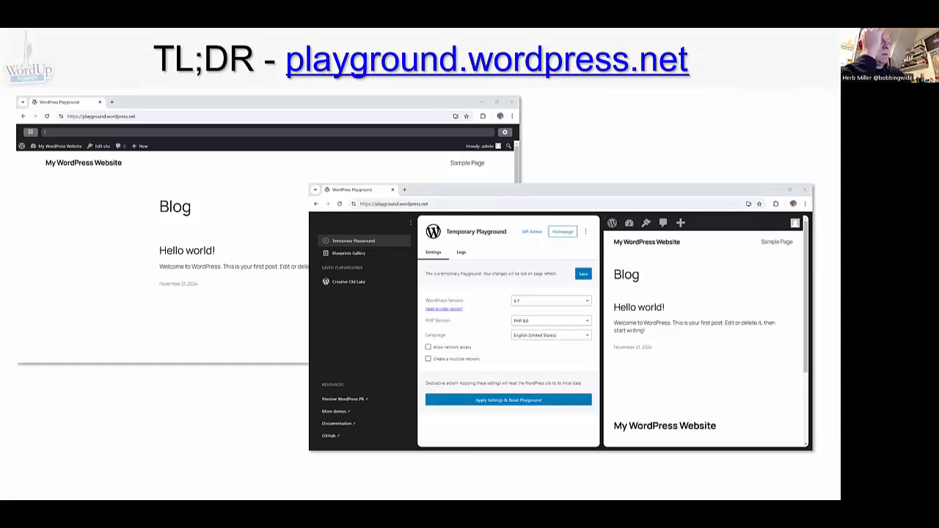
# Switch from the slides to the WordPress Playground browser page, view the Playground settings and close them
pyautogui.hotkey('alt', 'Tab')
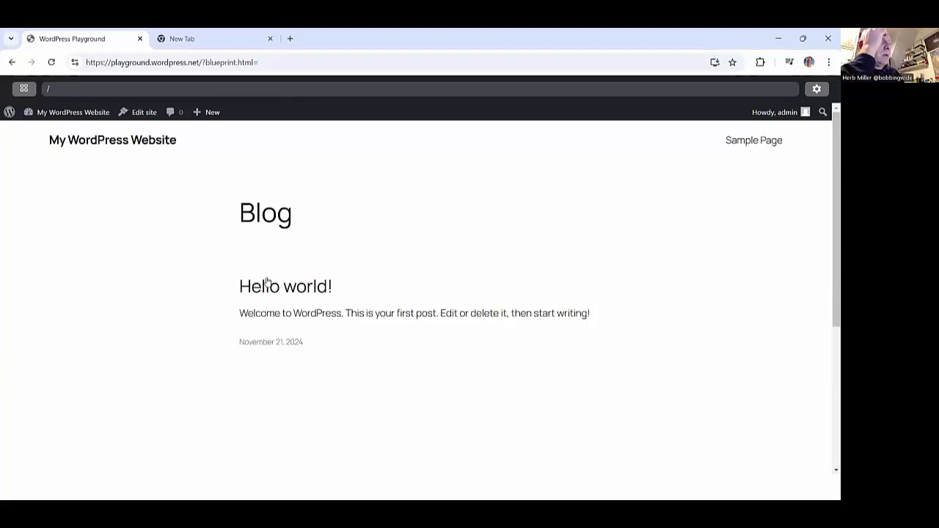
pyautogui.rightClick(553, 272)
pyautogui.click(816, 90)
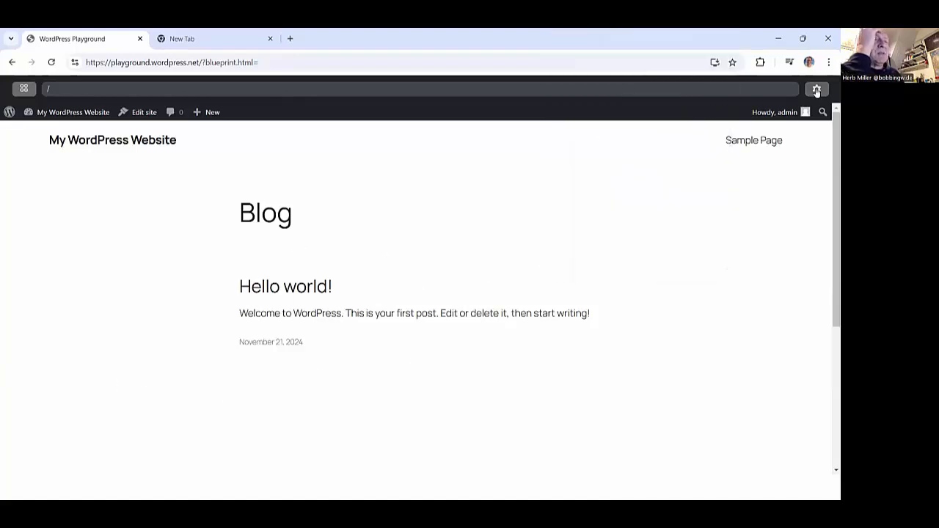
pyautogui.click(816, 90)
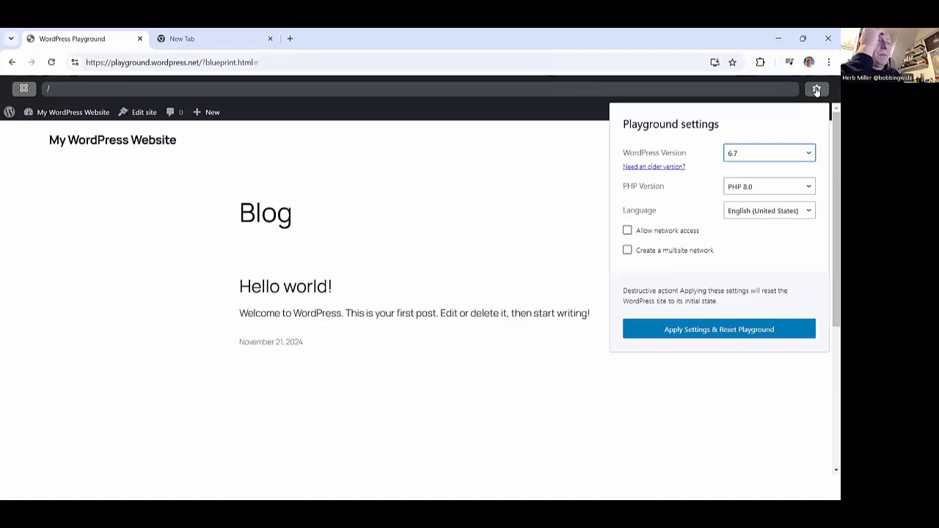
pyautogui.click(108, 215)
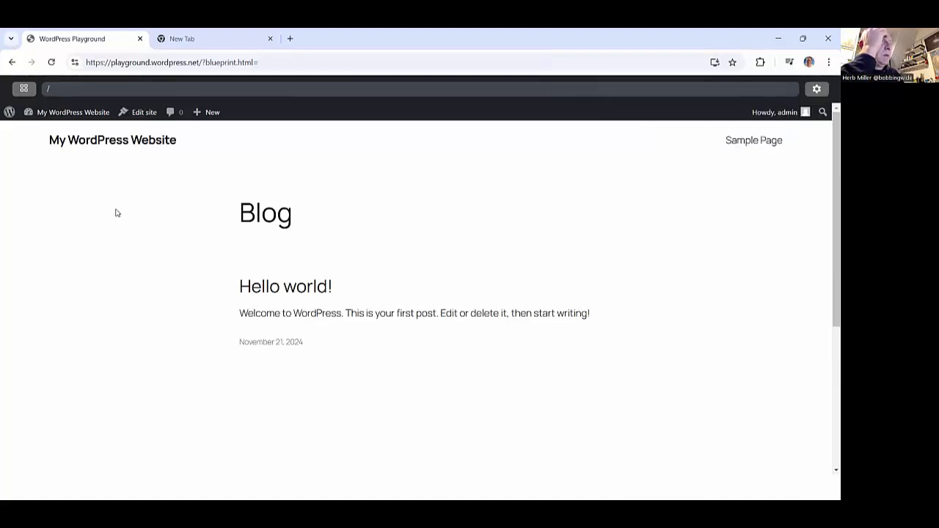
# Open the site manager, view the saved Creative Old Lake playground and the import actions, and return to Temporary Playground
pyautogui.click(23, 89)
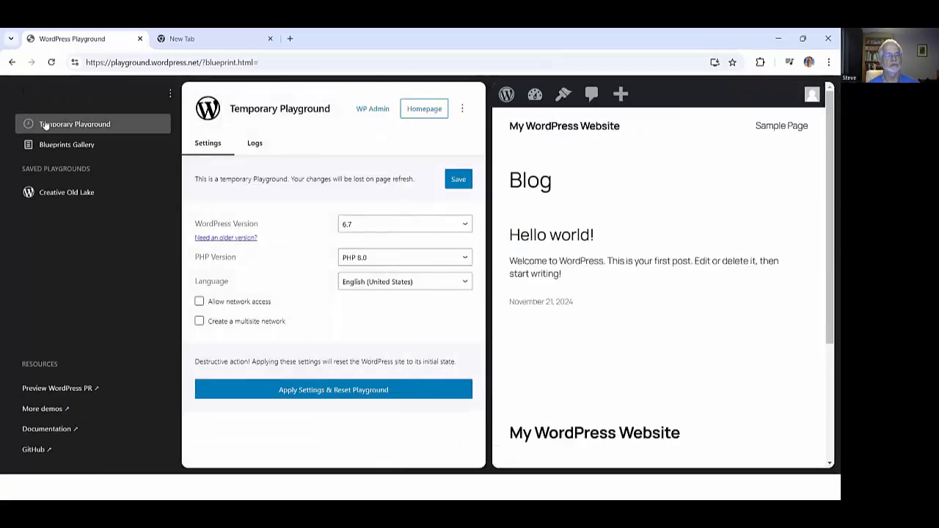
pyautogui.click(55, 194)
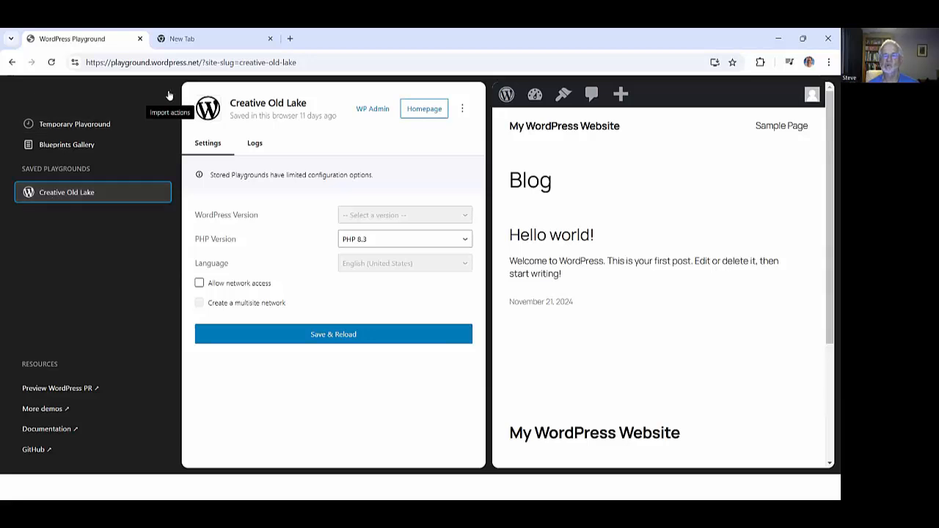
pyautogui.click(169, 95)
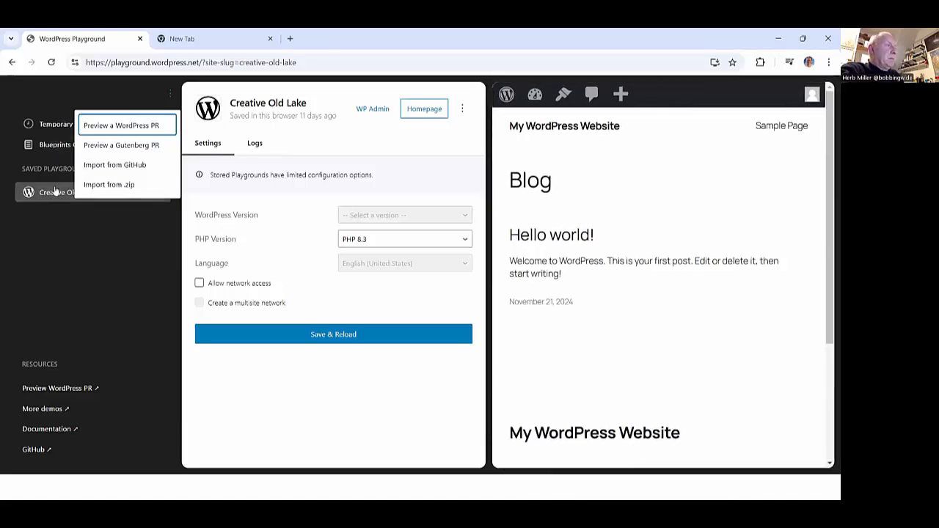
pyautogui.click(46, 128)
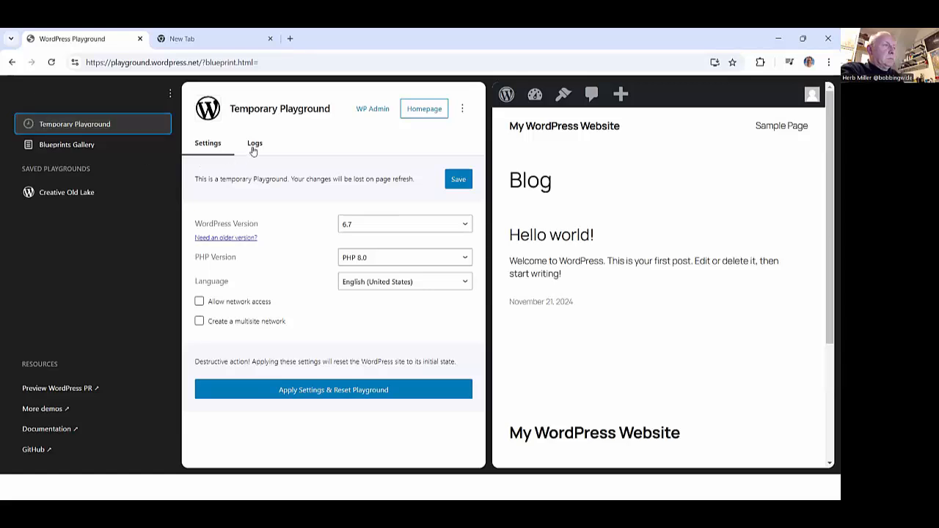
# View the Temporary Playground's blueprint in the builder and save it as blueprint-2024-12-18T20_10_06.127Z.json in the playground.wordpress.net folder
pyautogui.click(462, 109)
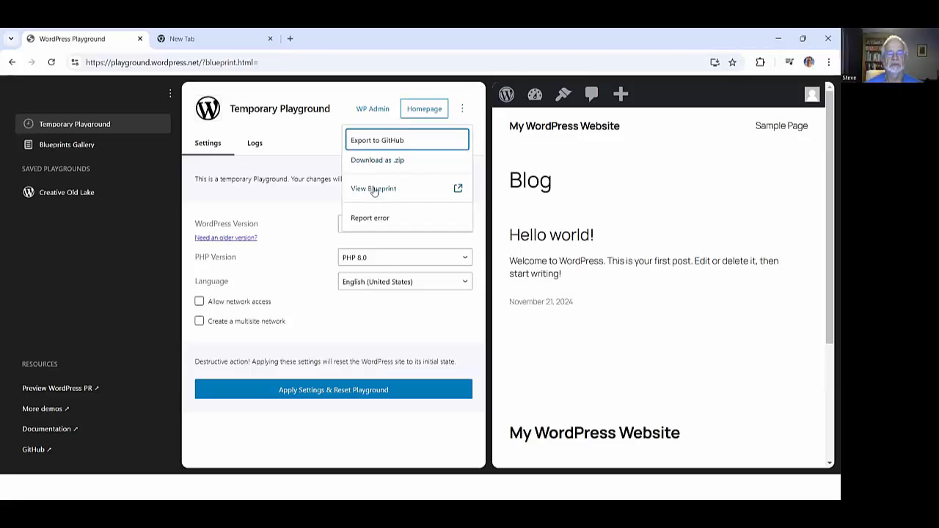
pyautogui.click(374, 189)
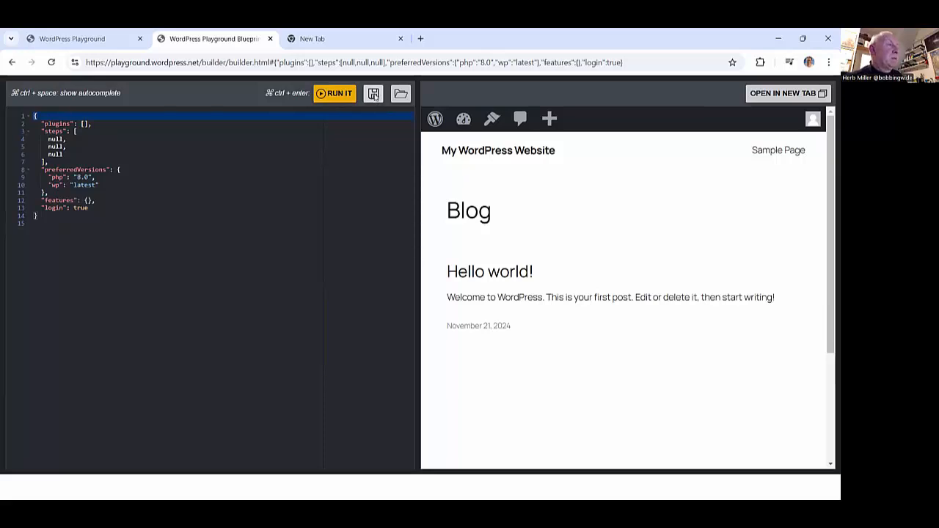
pyautogui.click(374, 94)
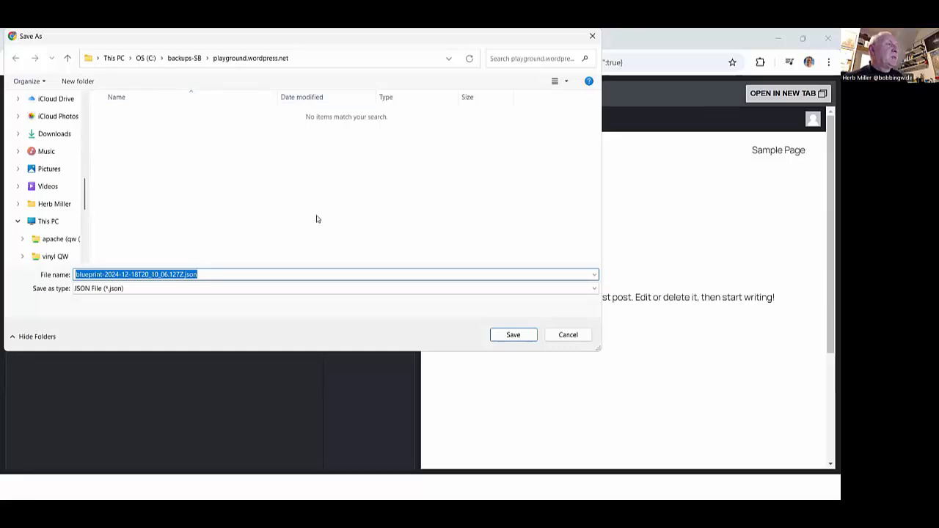
pyautogui.click(513, 336)
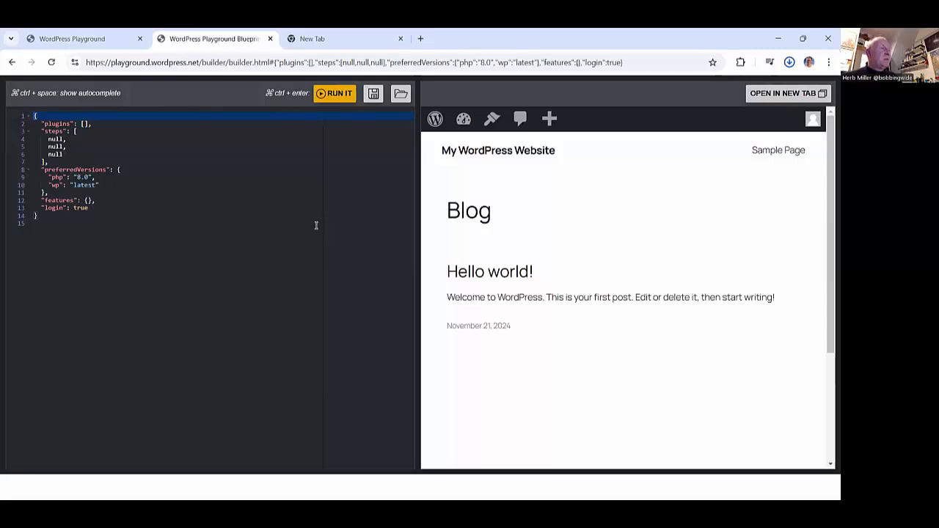
# Add gutenberg without quotes to the blueprint's plugins list and try to run the blueprint
pyautogui.click(84, 124)
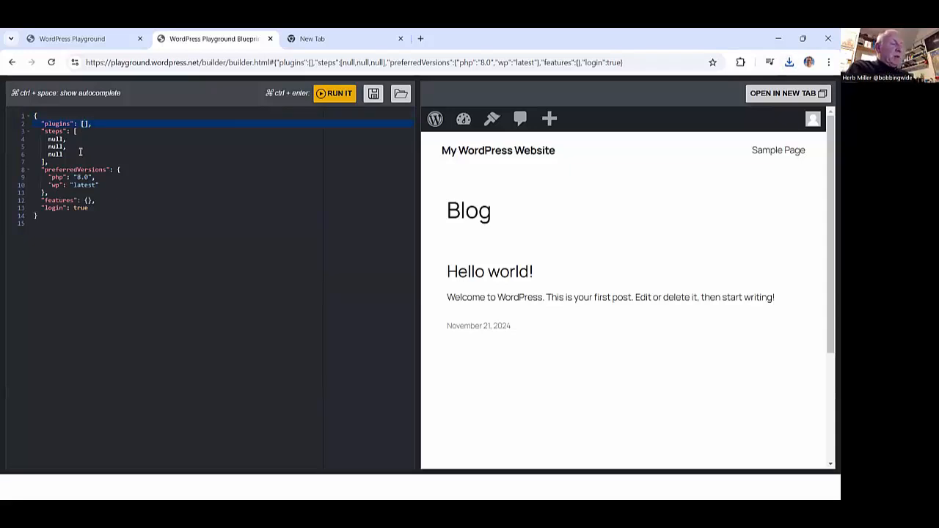
pyautogui.write('gute')
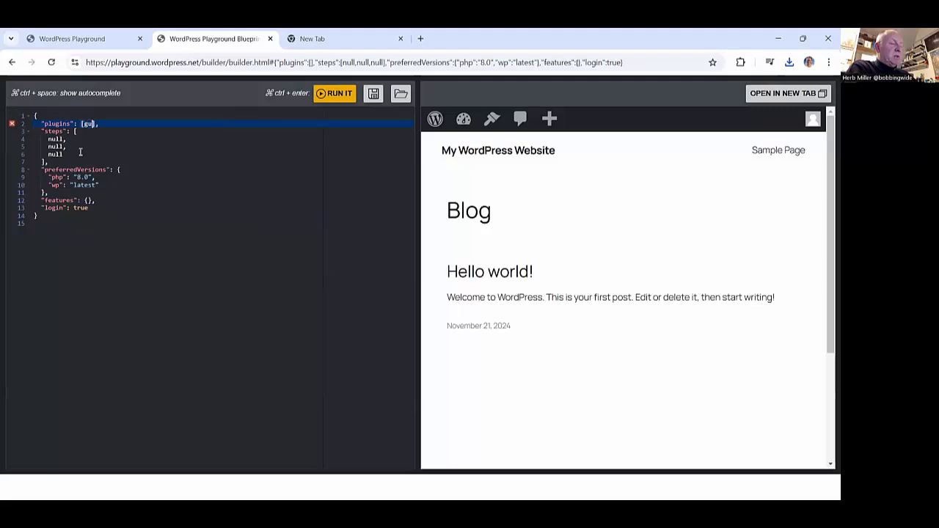
pyautogui.write('nberg')
pyautogui.click(334, 96)
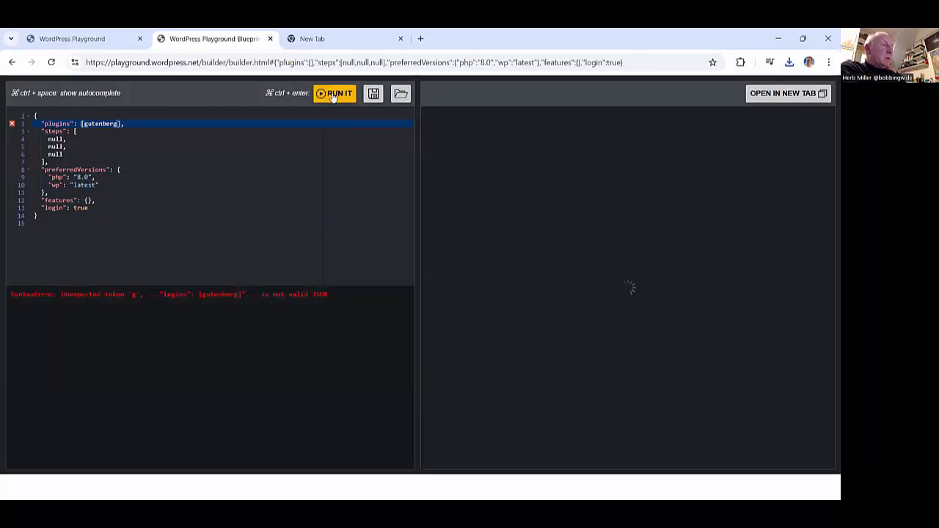
# Enclose gutenberg in double quotes in the plugins list and run the blueprint again
pyautogui.click(88, 127)
pyautogui.press('Left')
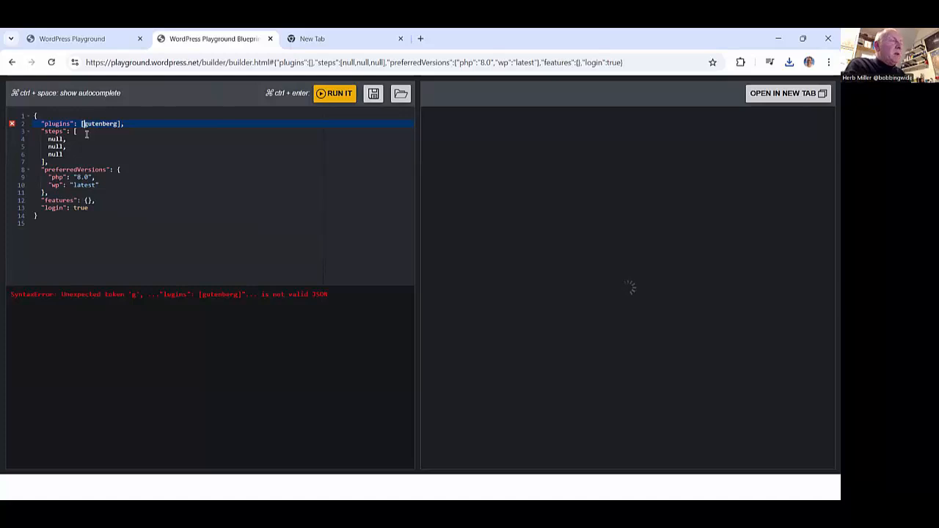
pyautogui.write('"')
pyautogui.press('Right')
pyautogui.press('Right')
pyautogui.press('Right')
pyautogui.press('Right')
pyautogui.press('Right')
pyautogui.press('Right')
pyautogui.press('Right')
pyautogui.press('Right')
pyautogui.press('Right')
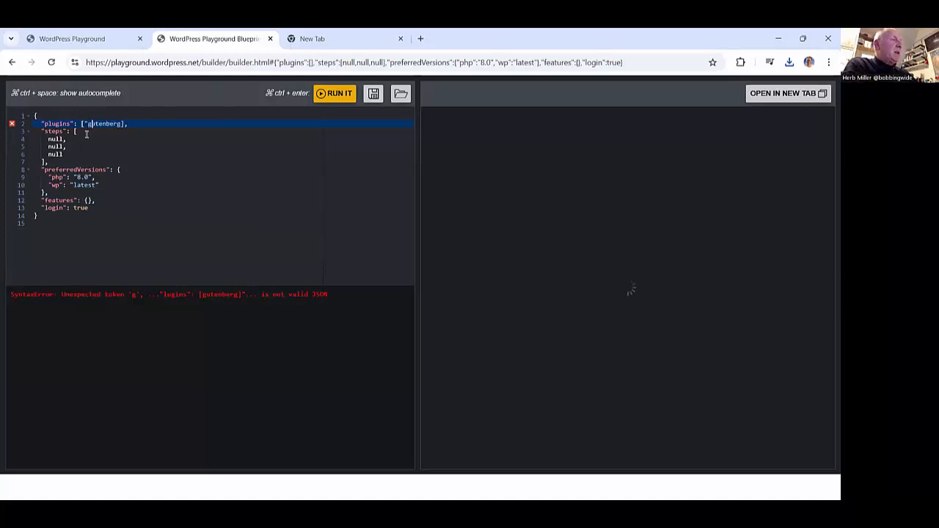
pyautogui.write('"')
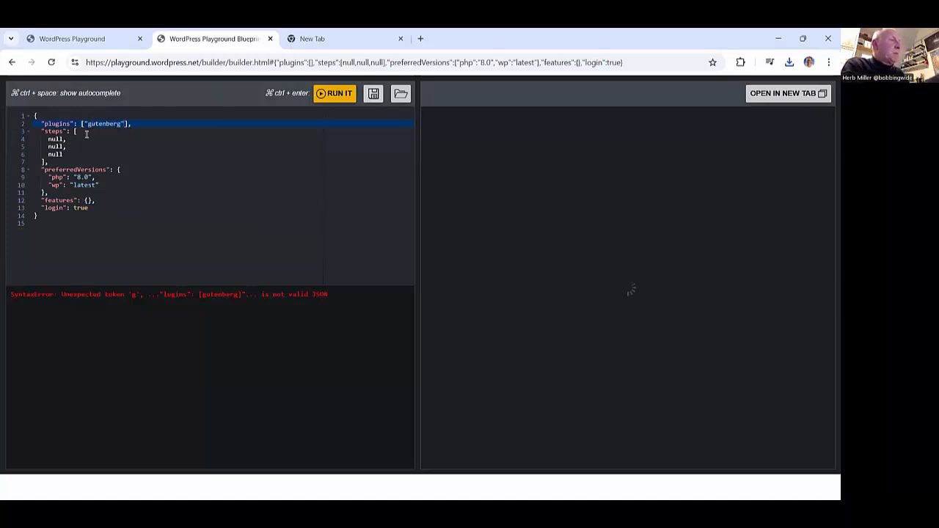
pyautogui.click(335, 94)
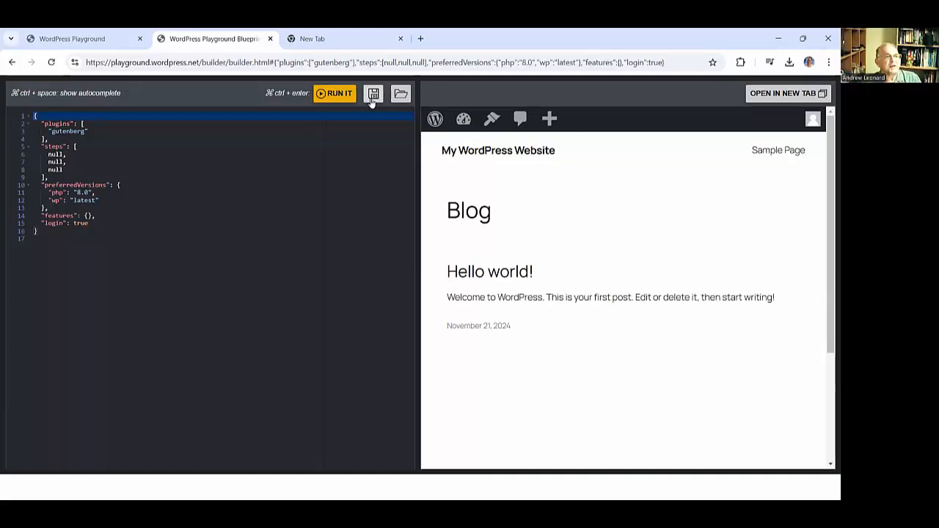
# Open the Gutenberg blueprint's site as a seamless Playground in a new browser tab
pyautogui.click(401, 95)
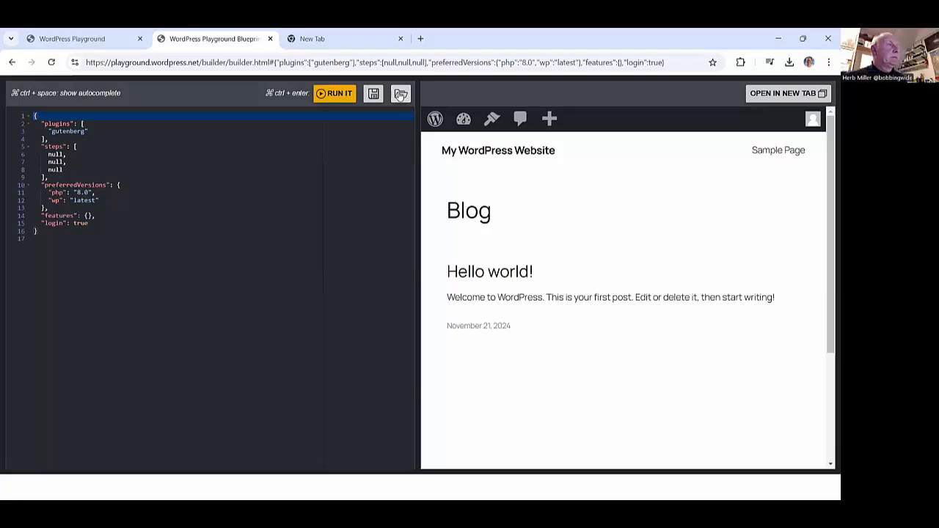
pyautogui.scroll(-2, 513, 259)
pyautogui.scroll(2, 513, 259)
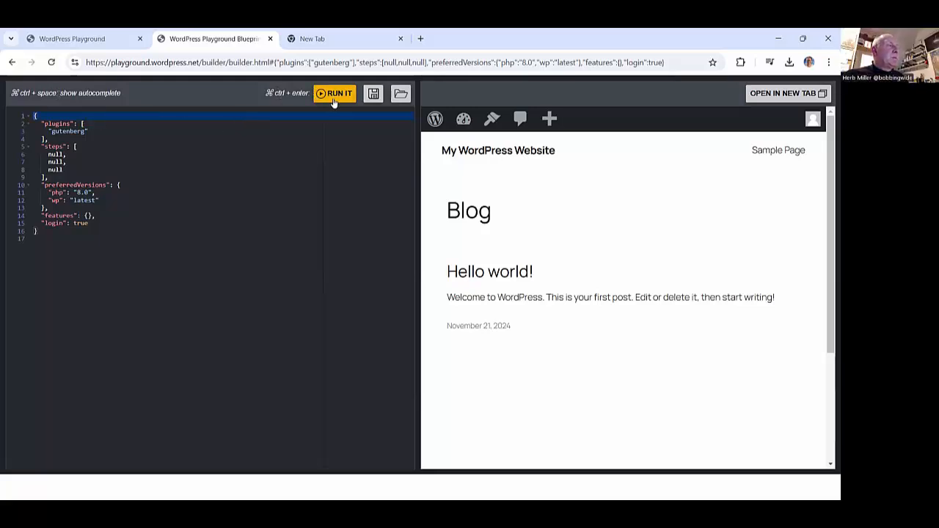
pyautogui.click(784, 93)
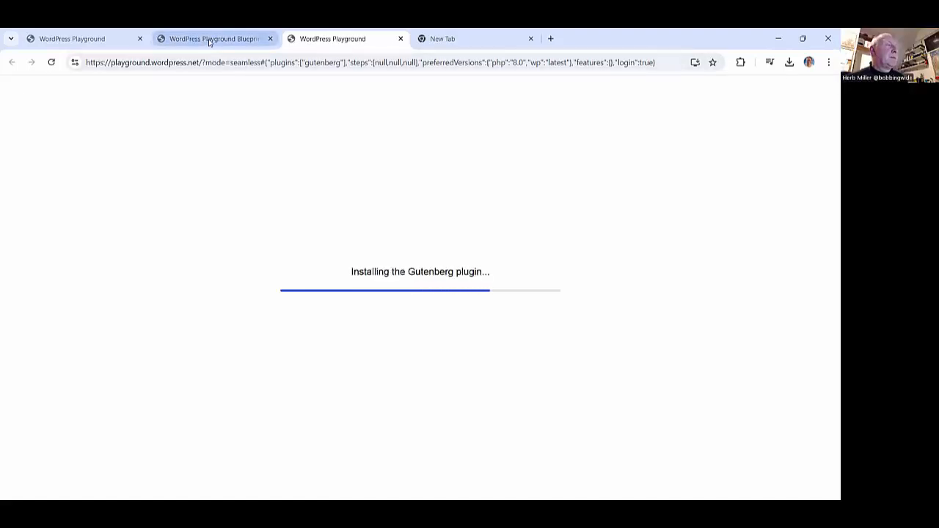
# Return to the original Playground tab, close the Temporary Playground's additional actions, reopen the site manager and show those actions again
pyautogui.moveTo(209, 41)
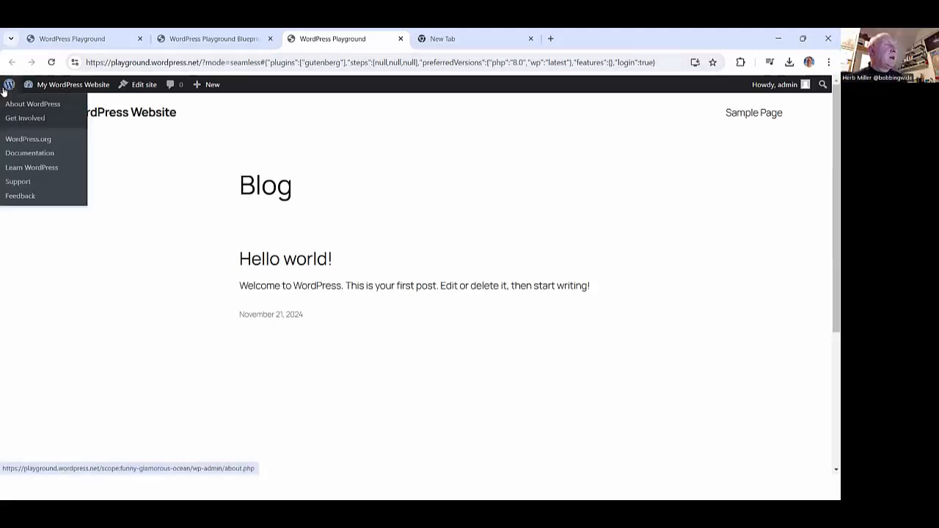
pyautogui.click(183, 39)
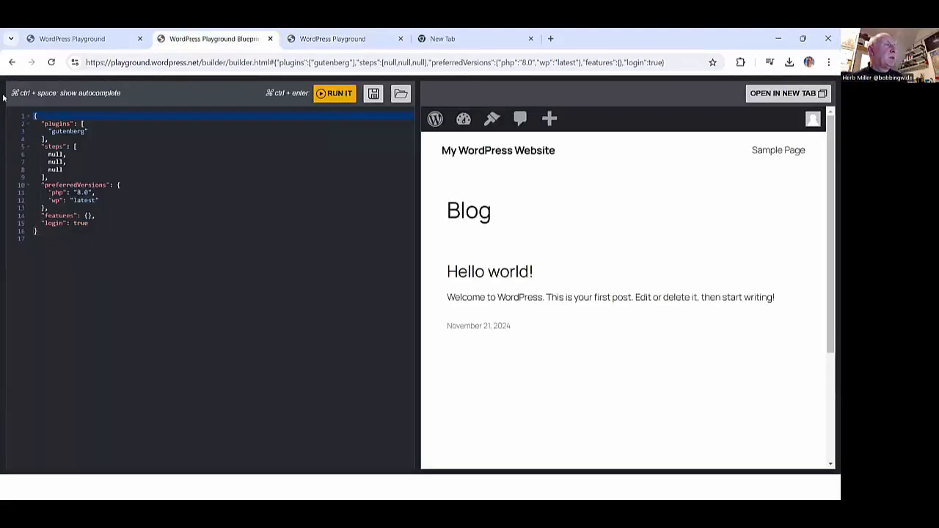
pyautogui.click(44, 38)
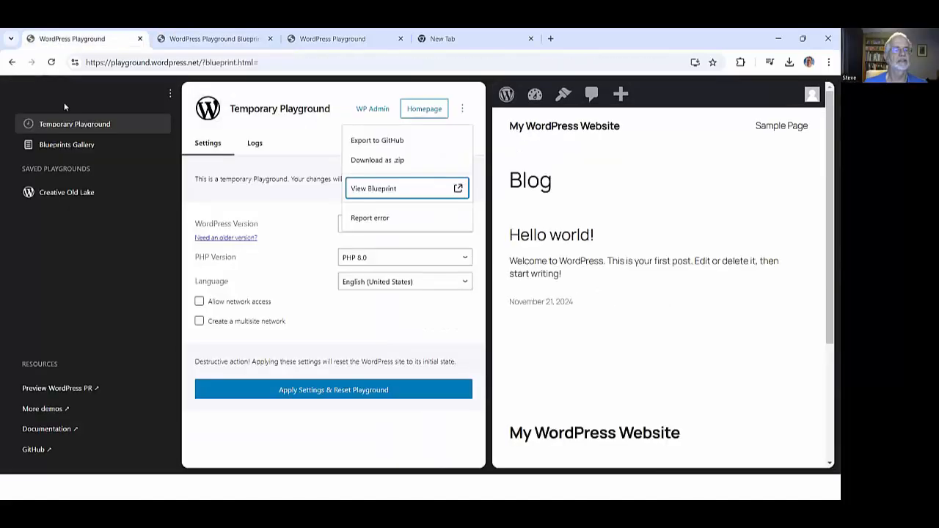
pyautogui.click(679, 90)
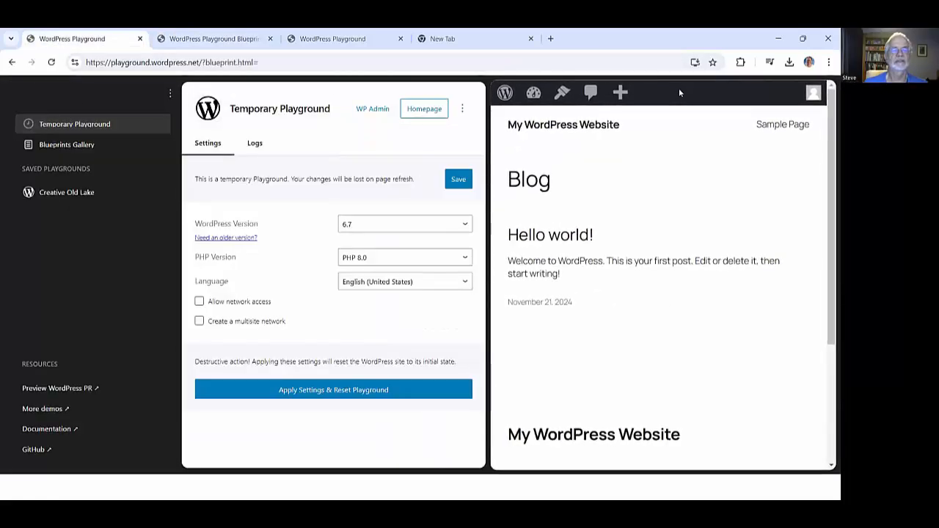
pyautogui.click(23, 88)
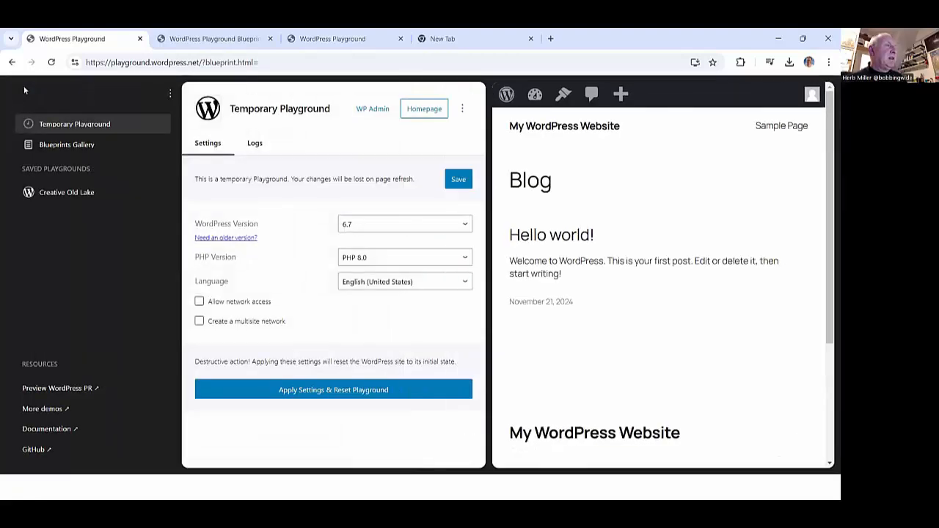
pyautogui.click(462, 109)
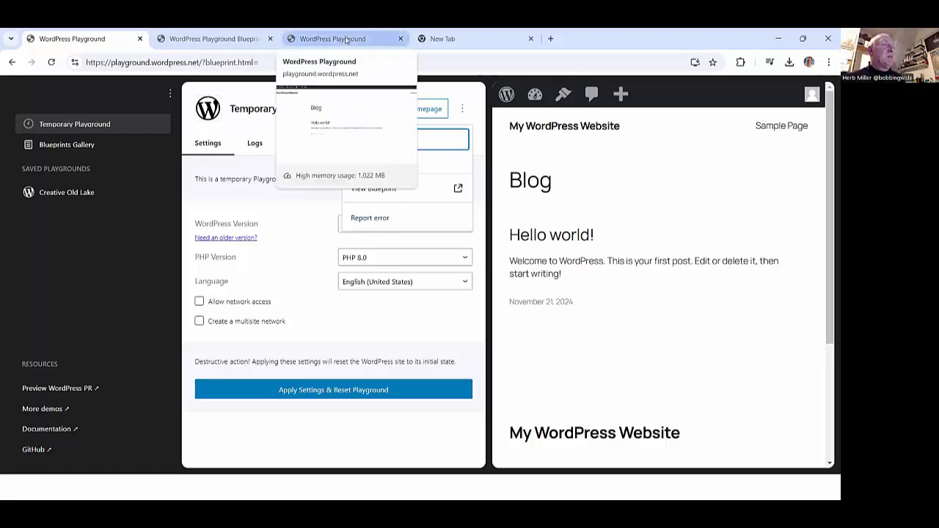
# Recheck the blueprint builder tab, go to the seamless Gutenberg site and open its Blog Home template in the Site Editor
pyautogui.click(207, 38)
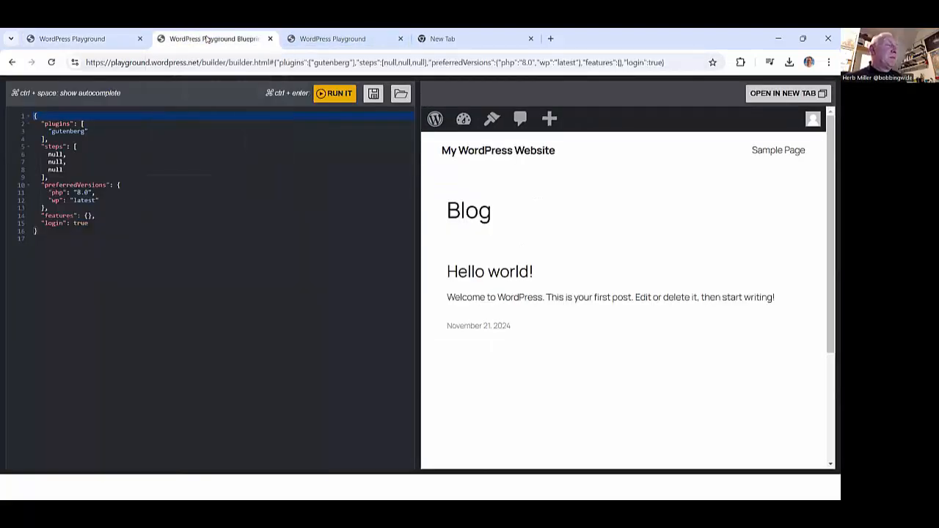
pyautogui.click(338, 40)
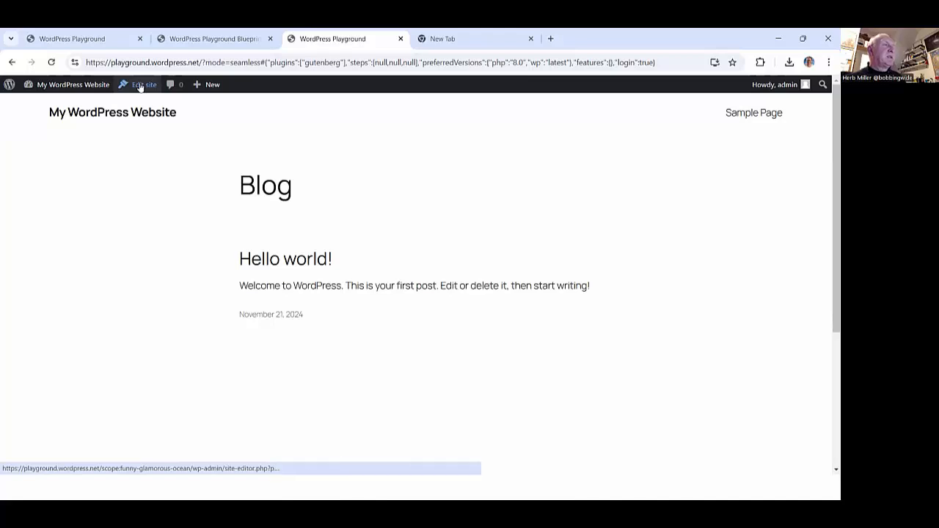
pyautogui.click(139, 85)
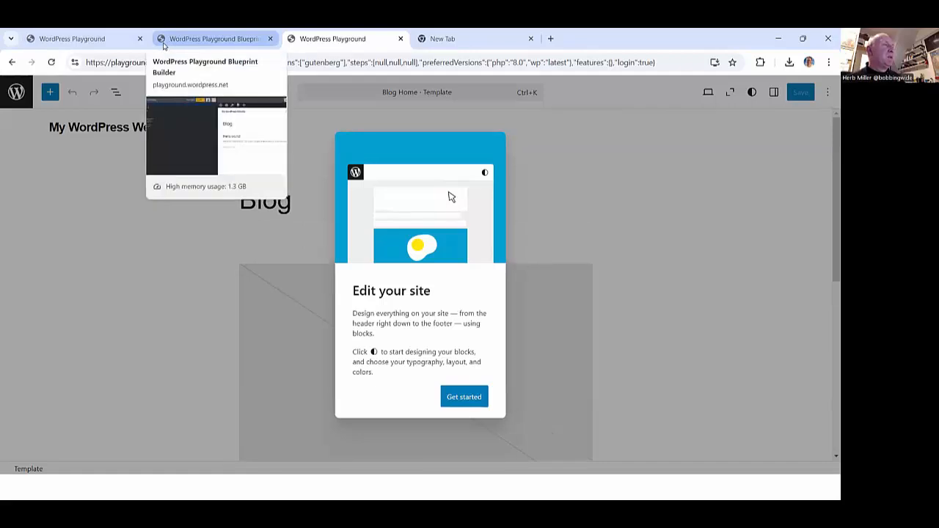
# Open the About WordPress page in the blueprint builder's site preview and return to the tab with the Site Editor
pyautogui.click(187, 37)
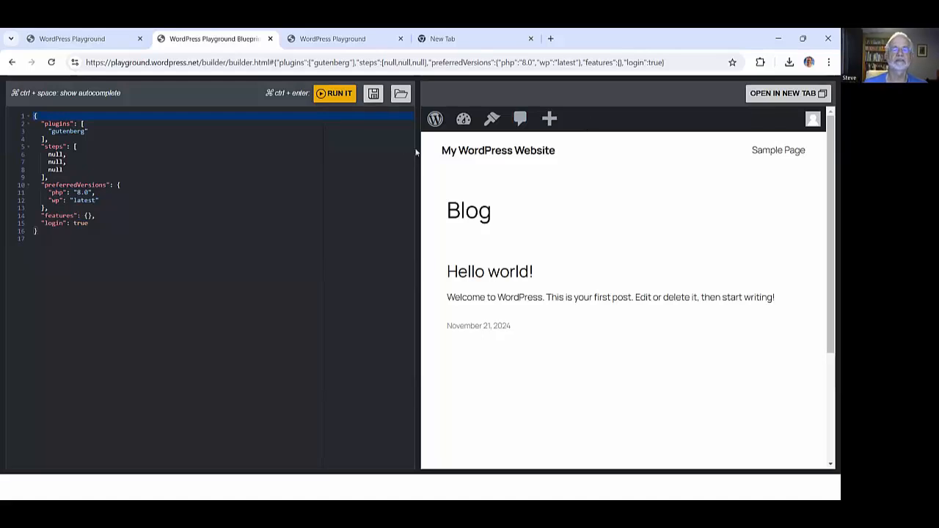
pyautogui.moveTo(435, 125)
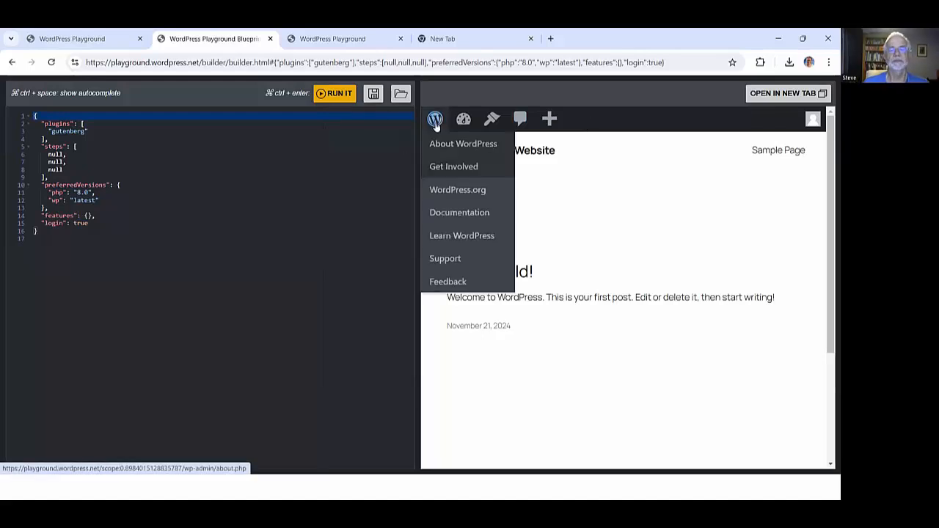
pyautogui.click(435, 124)
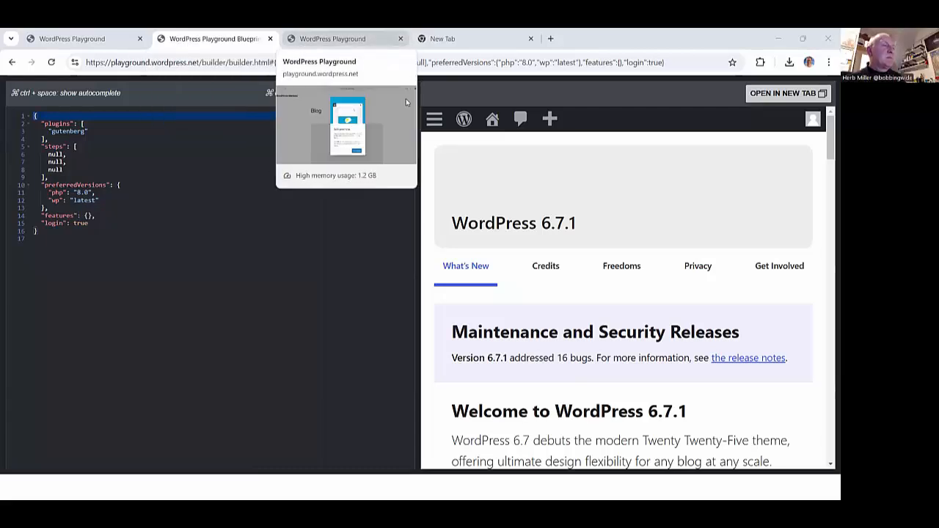
pyautogui.click(347, 39)
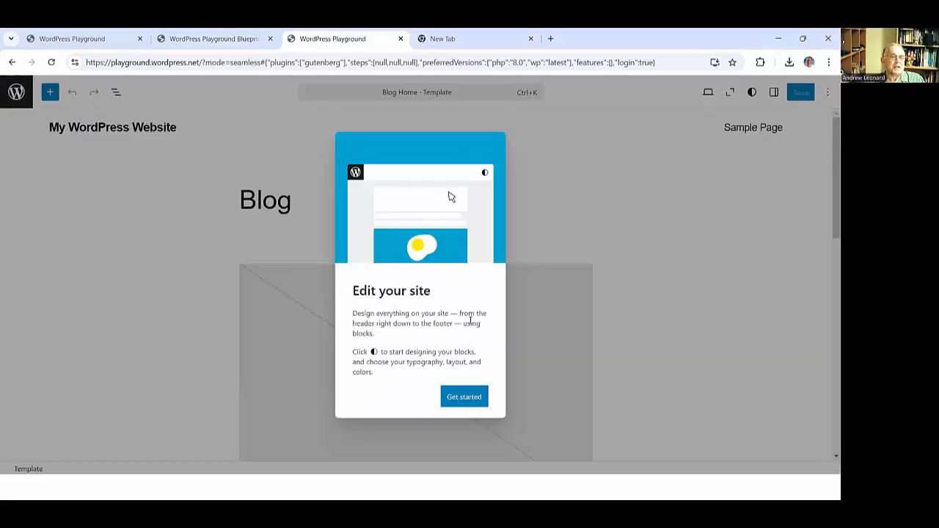
# Dismiss the Site Editor's welcome guide and look over the Blog Home template
pyautogui.click(473, 397)
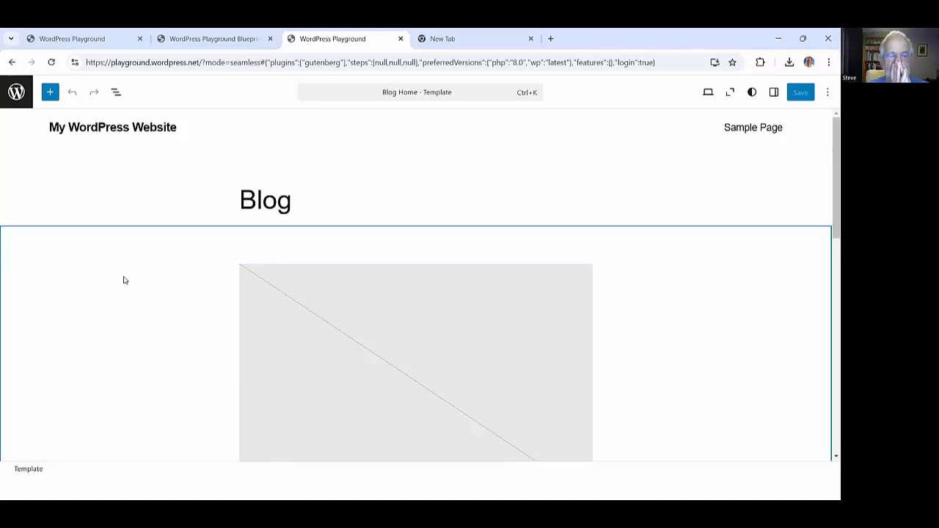
pyautogui.scroll(-2, 123, 277)
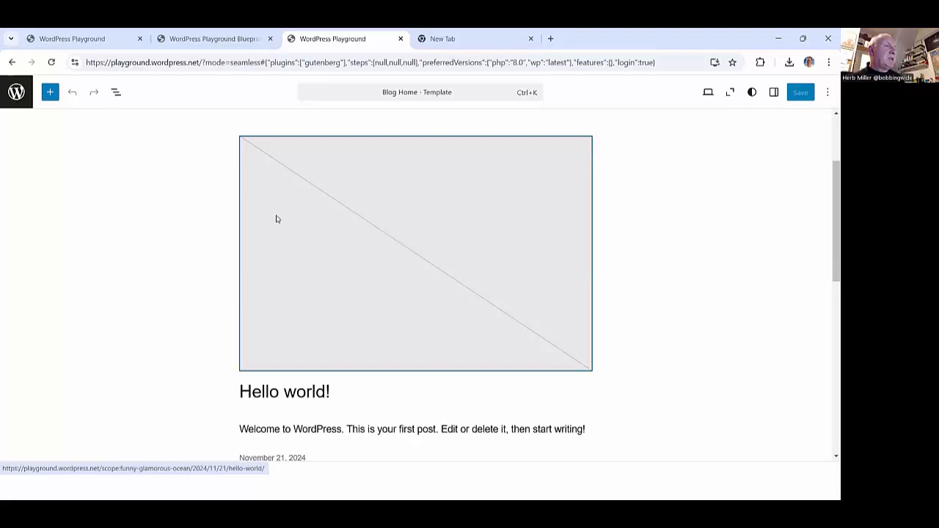
pyautogui.scroll(2, 276, 219)
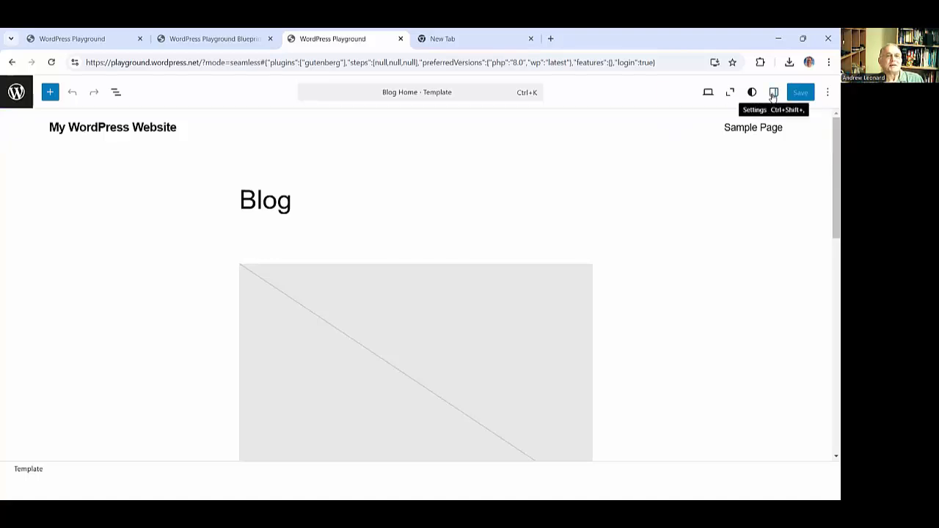
# Leave the Blog Home template for the site's Design overview and view its Styles settings
pyautogui.click(16, 91)
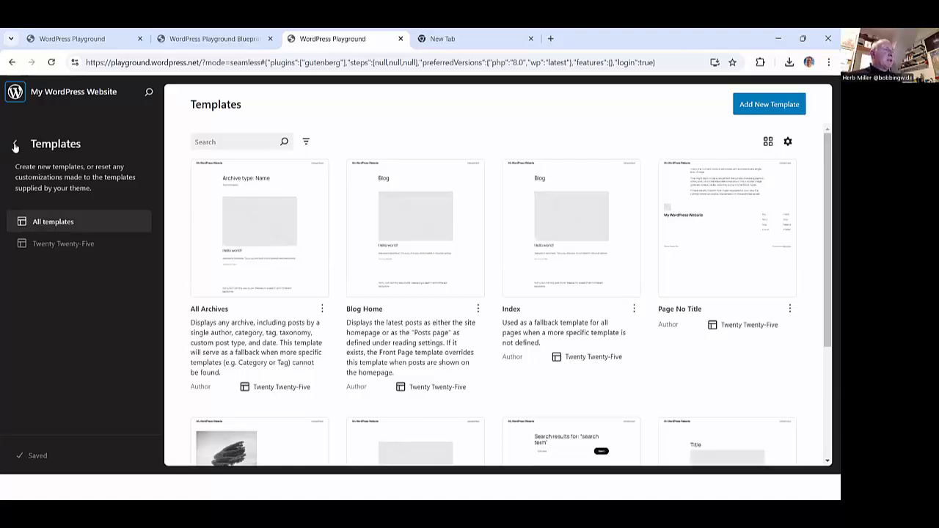
pyautogui.click(15, 144)
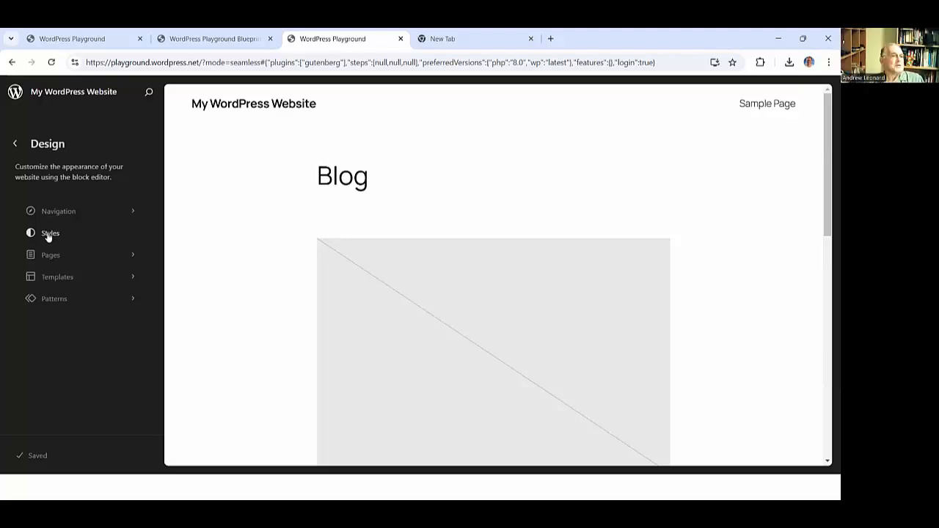
pyautogui.click(48, 235)
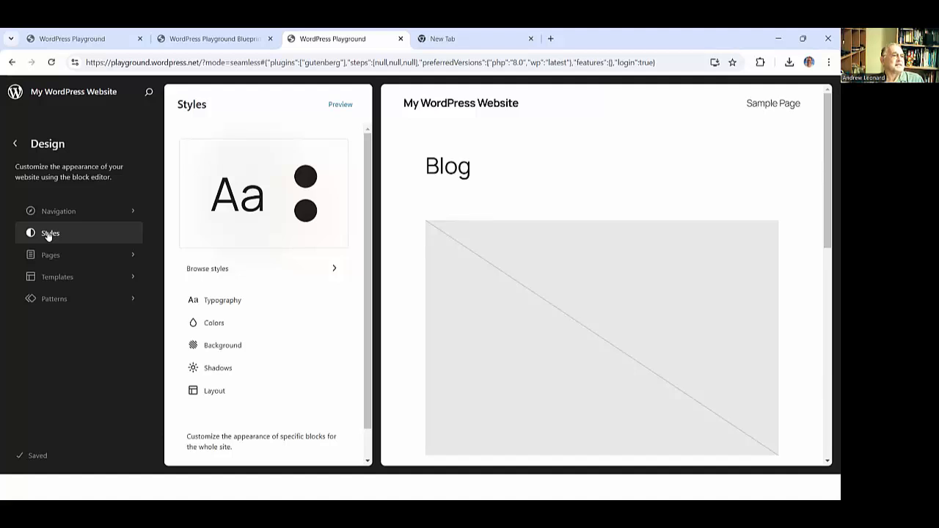
# Look through the full list of the site's templates
pyautogui.click(57, 277)
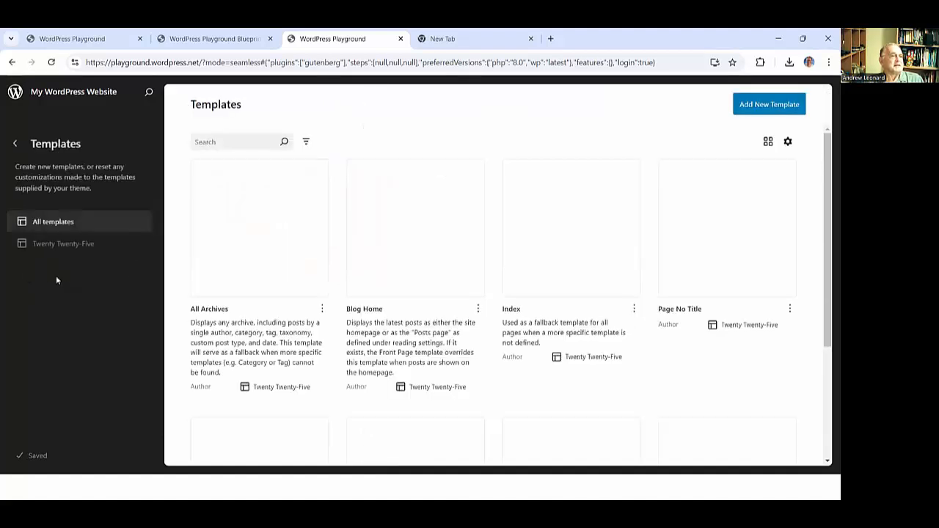
pyautogui.scroll(-3, 315, 242)
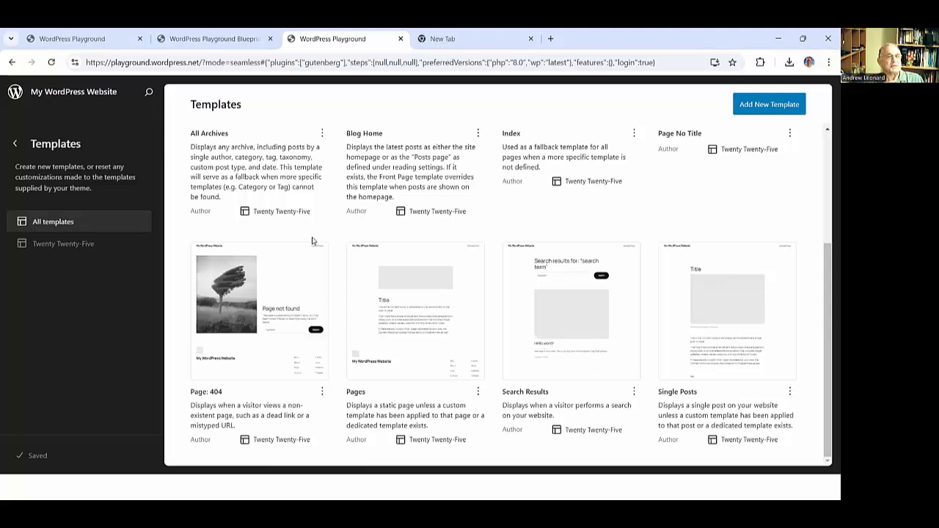
pyautogui.scroll(3, 311, 240)
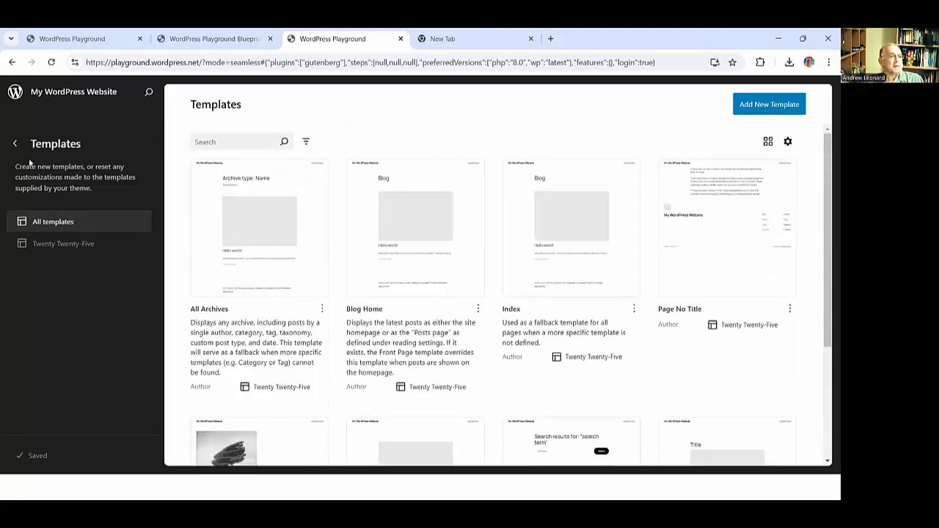
# Go to the site's Patterns, look over the pattern categories and search all patterns for "margin"
pyautogui.click(15, 143)
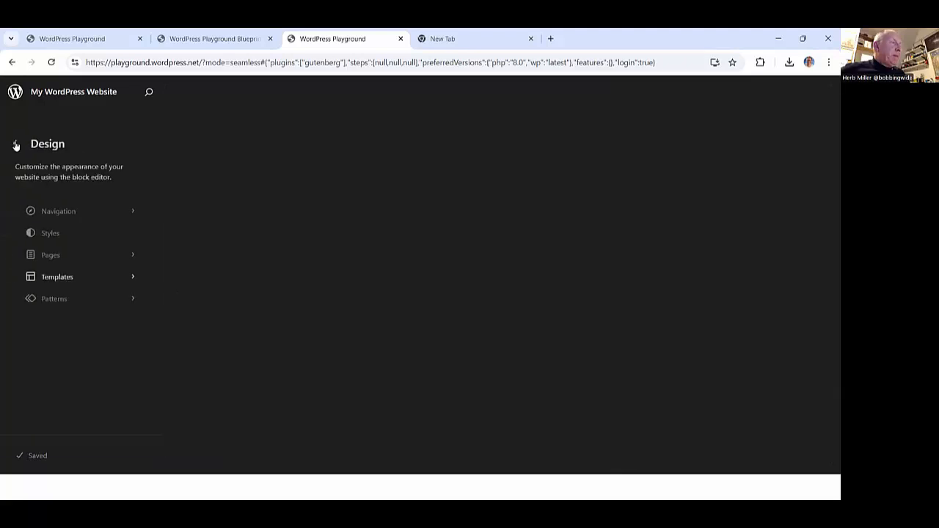
pyautogui.click(46, 300)
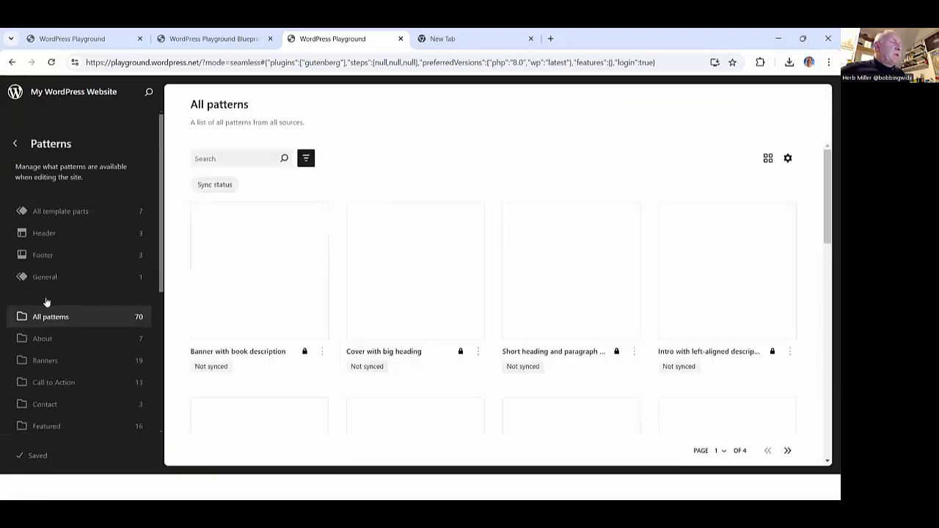
pyautogui.scroll(-3, 54, 294)
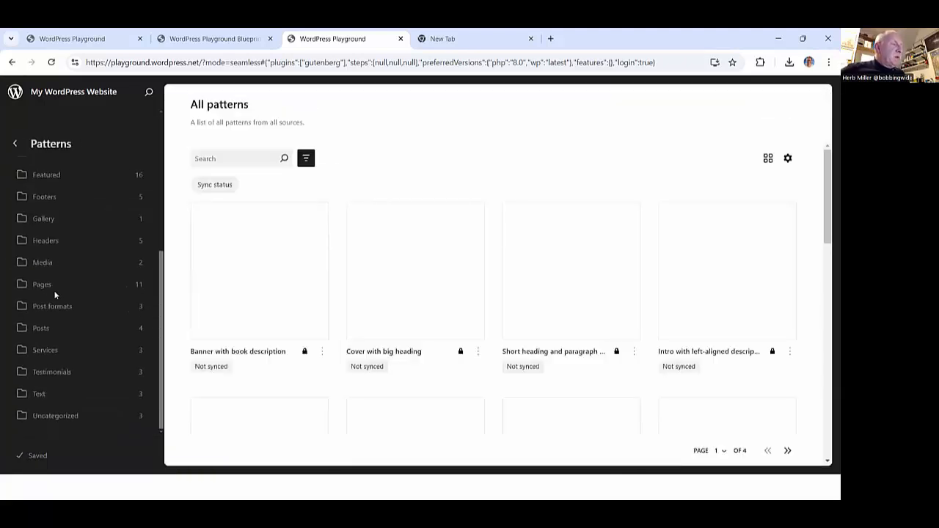
pyautogui.scroll(2, 52, 295)
pyautogui.scroll(2, 52, 295)
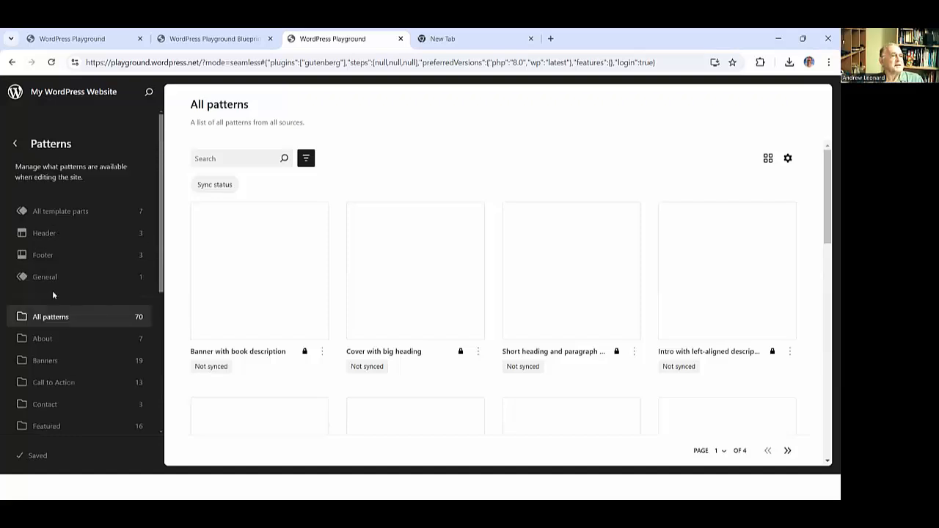
pyautogui.click(209, 157)
pyautogui.write('margin')
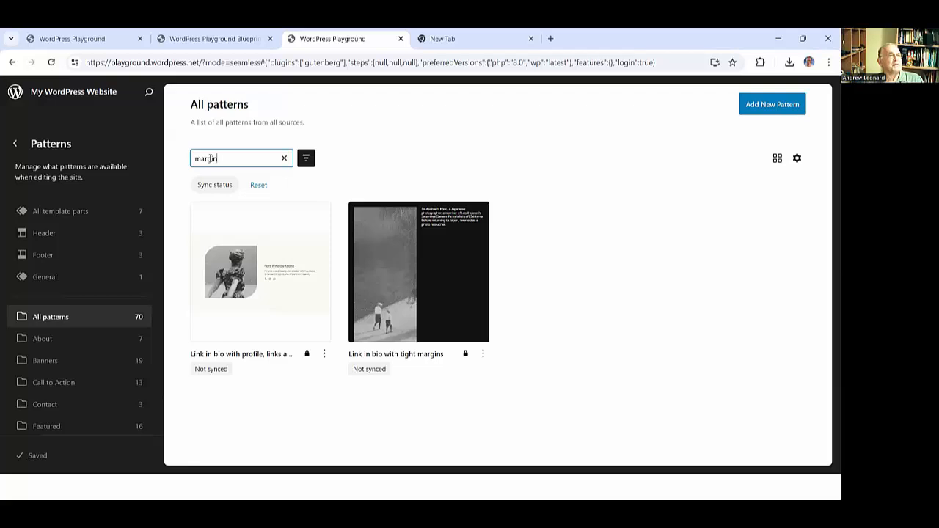
# Switch to all template parts, clear the search text and look through the template parts
pyautogui.click(47, 213)
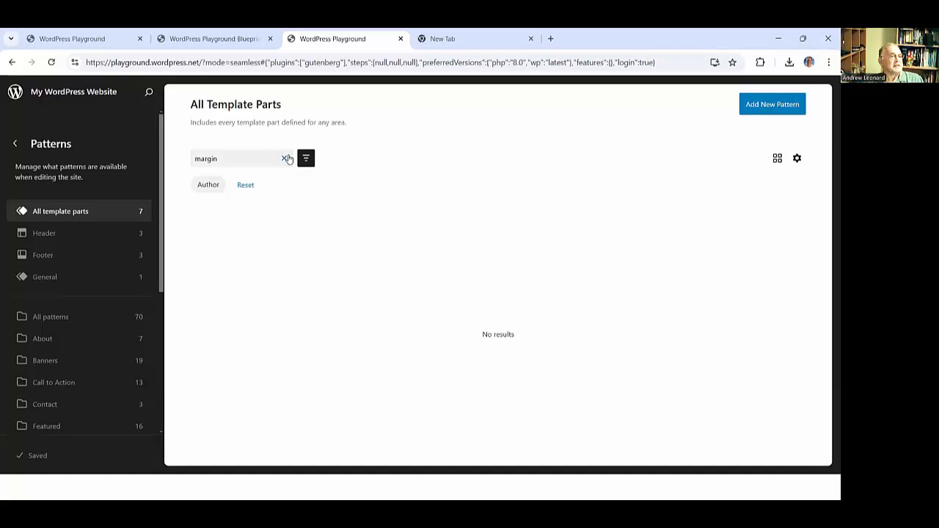
pyautogui.click(285, 159)
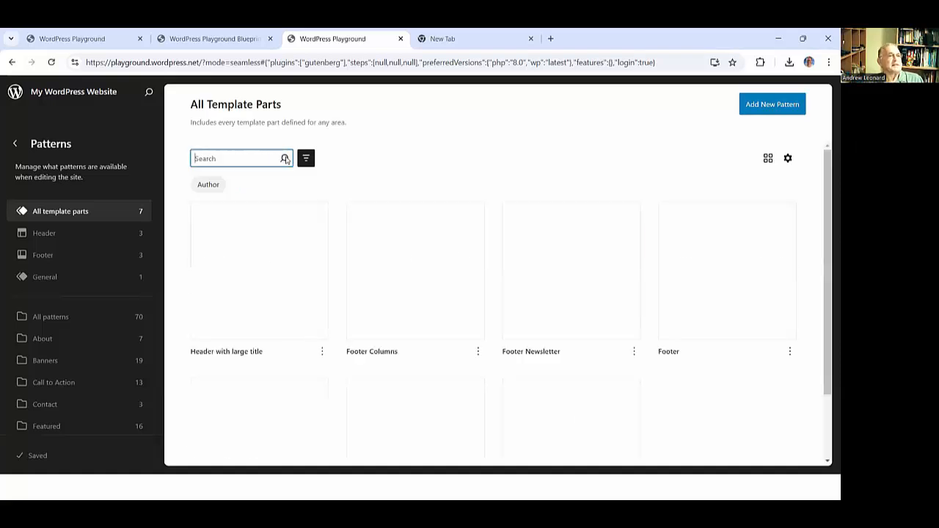
pyautogui.scroll(-2, 293, 222)
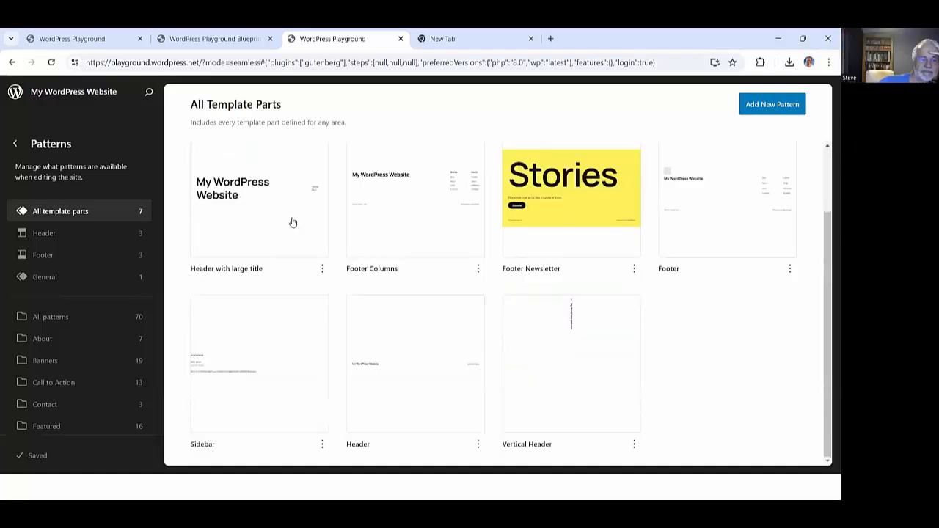
# Browse the previews in the list of all patterns
pyautogui.click(47, 317)
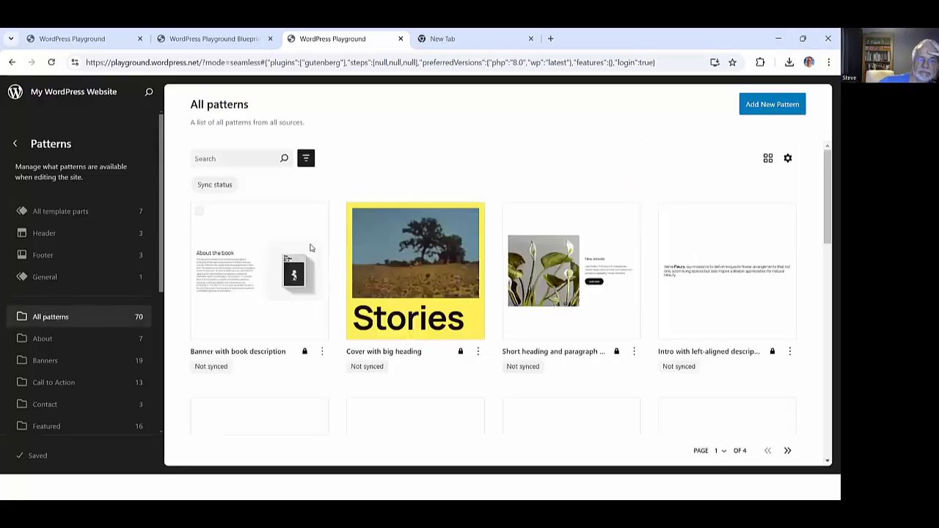
pyautogui.scroll(-2, 325, 243)
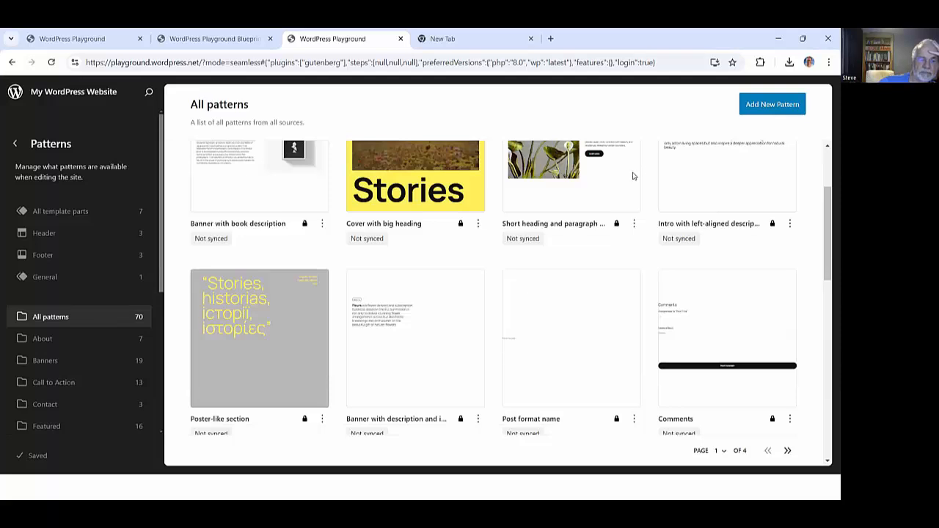
pyautogui.scroll(-4, 609, 195)
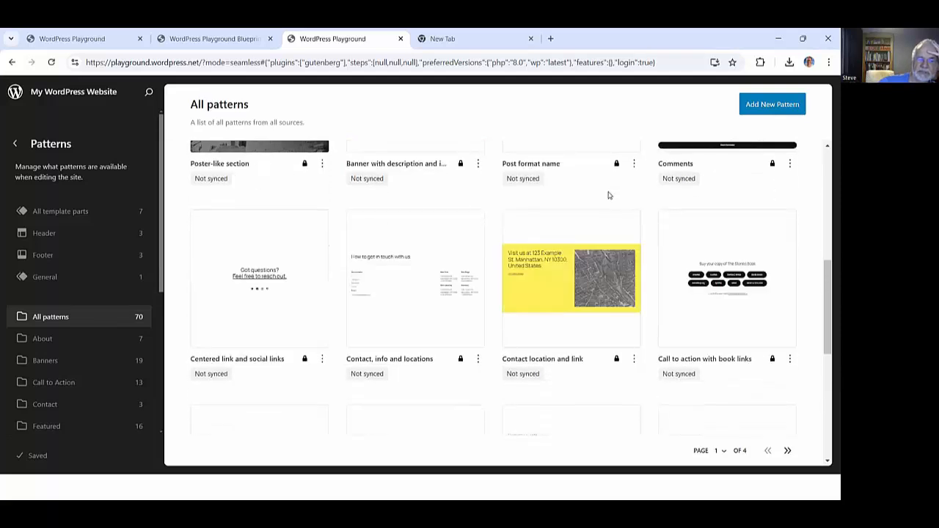
pyautogui.scroll(6, 608, 195)
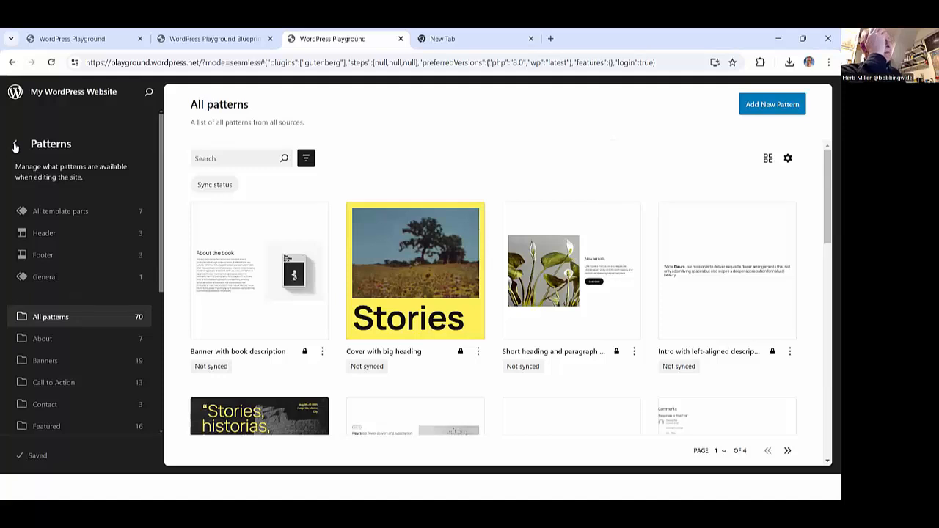
# Return to the Design overview and open the Layout settings of the site's Styles
pyautogui.click(14, 147)
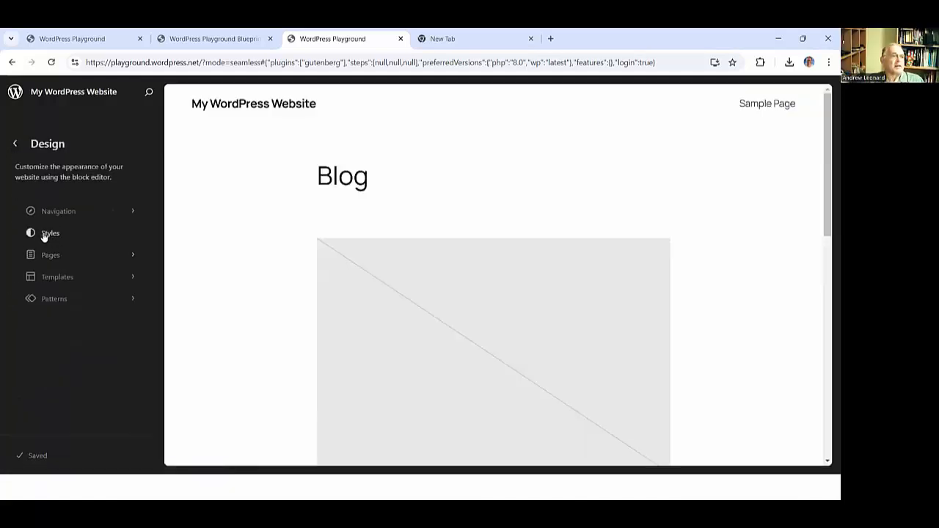
pyautogui.click(45, 235)
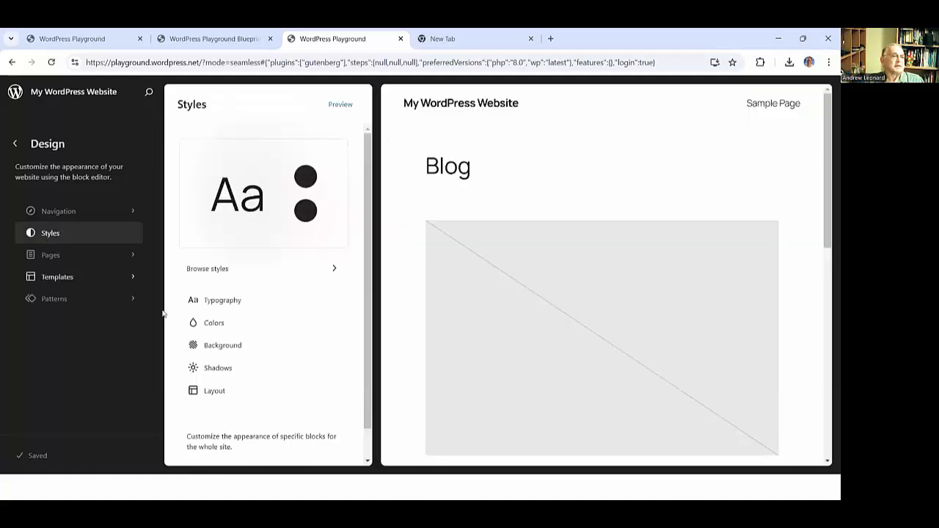
pyautogui.click(211, 391)
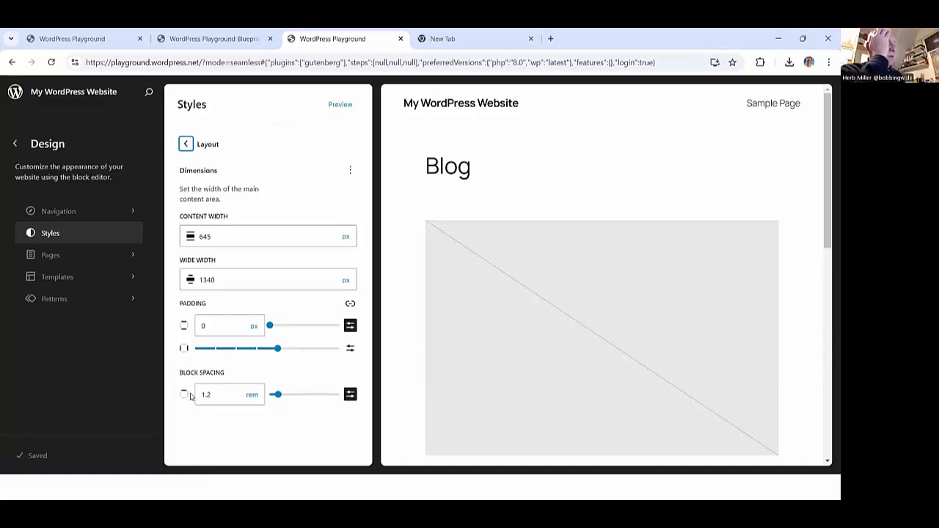
# Set the content width in the Layout styles to 400 px
pyautogui.click(223, 237)
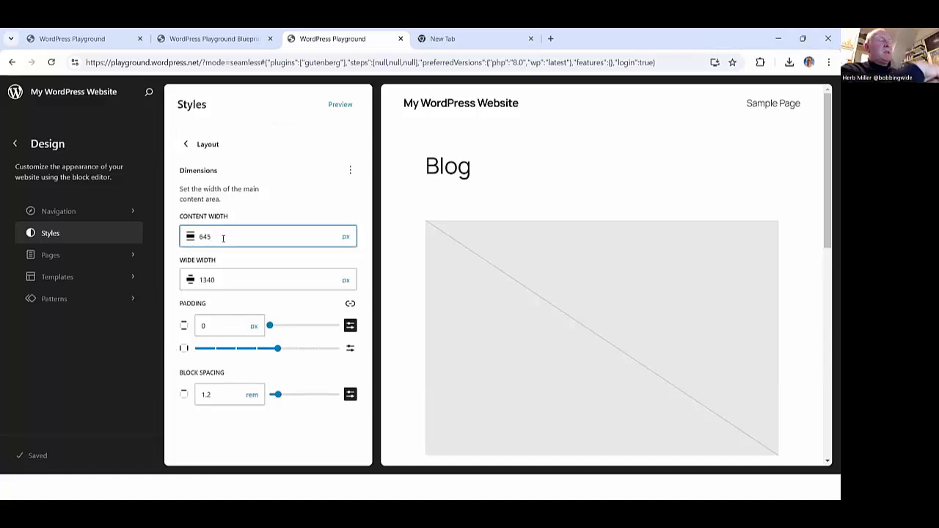
pyautogui.press('BackSpace')
pyautogui.press('BackSpace')
pyautogui.press('BackSpace')
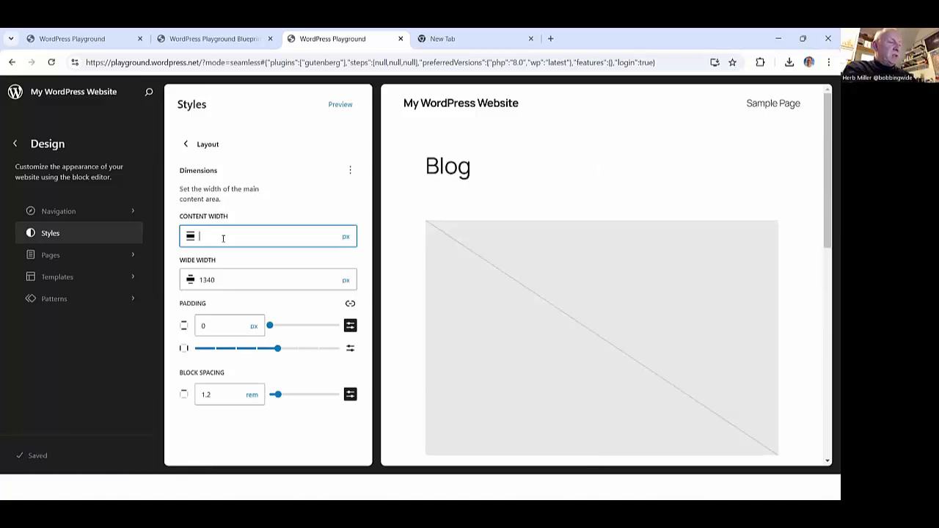
pyautogui.write('400')
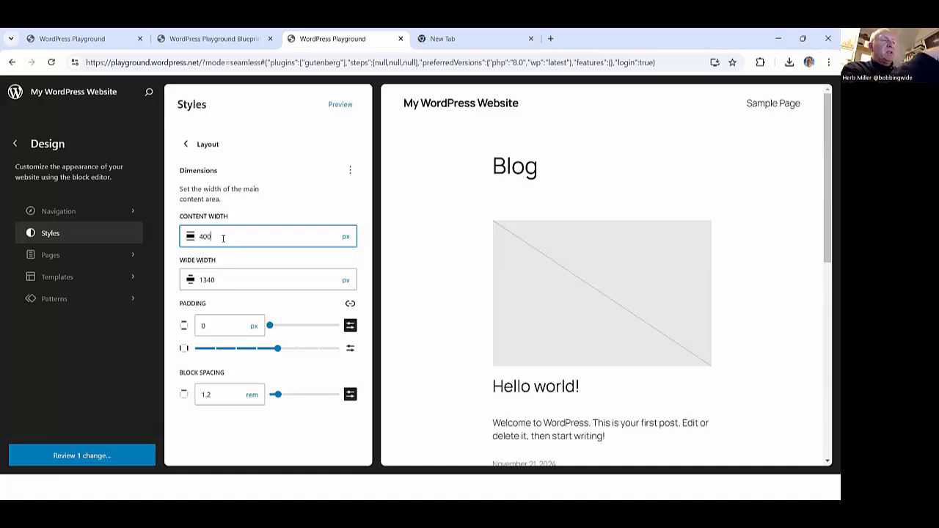
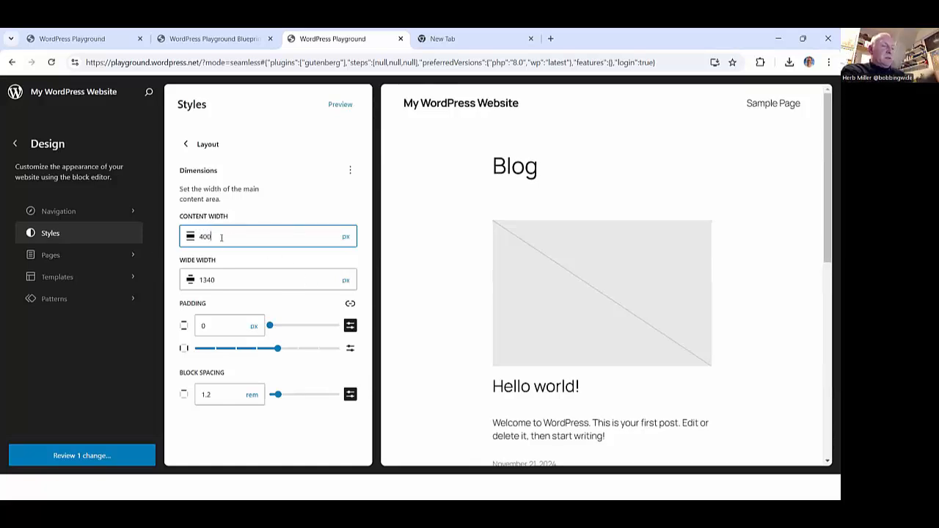
# Set the content width in the Layout styles to 1000 px
pyautogui.press('BackSpace')
pyautogui.press('BackSpace')
pyautogui.press('BackSpace')
pyautogui.write('1000')
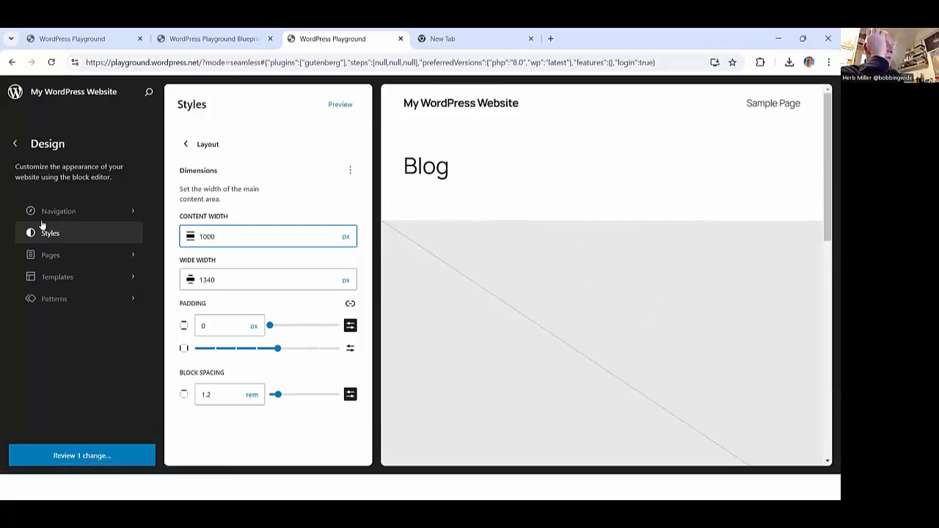
# Open the Blog Home template for editing and check its layout on the canvas
pyautogui.click(53, 278)
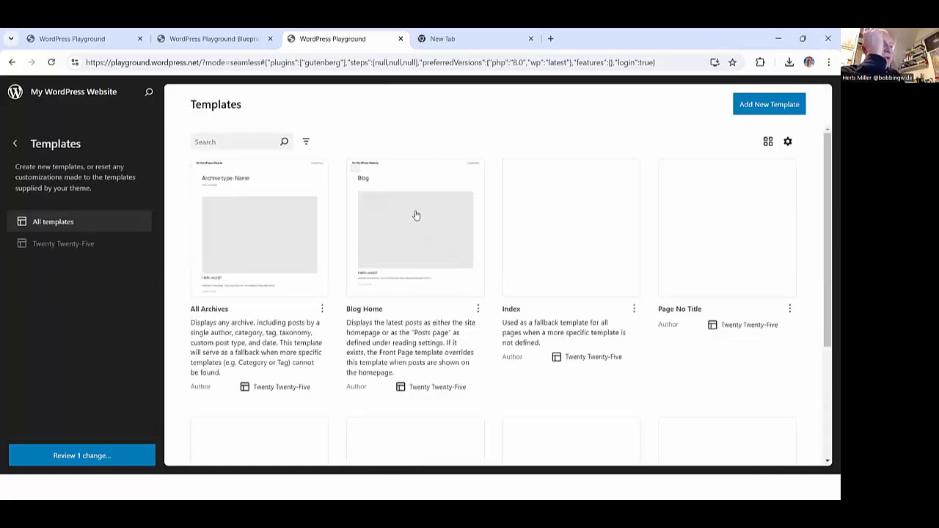
pyautogui.click(413, 212)
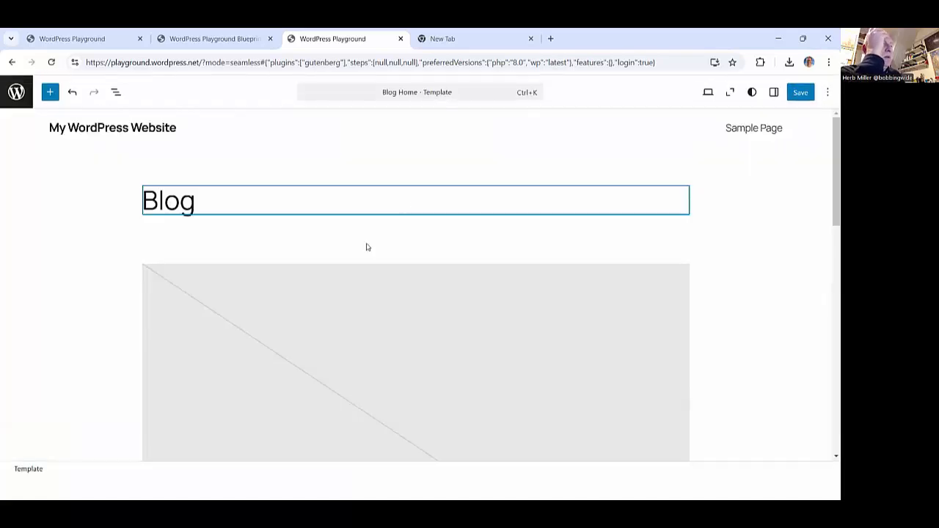
pyautogui.scroll(-2, 335, 262)
pyautogui.scroll(2, 335, 257)
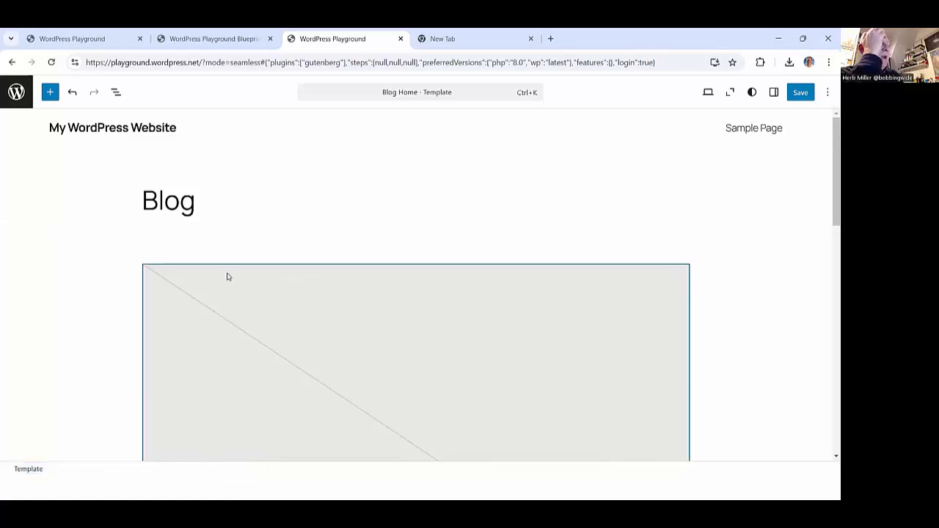
# Show the Blog Home template's block structure and expand its main Group and the Query Loop inside it
pyautogui.click(116, 92)
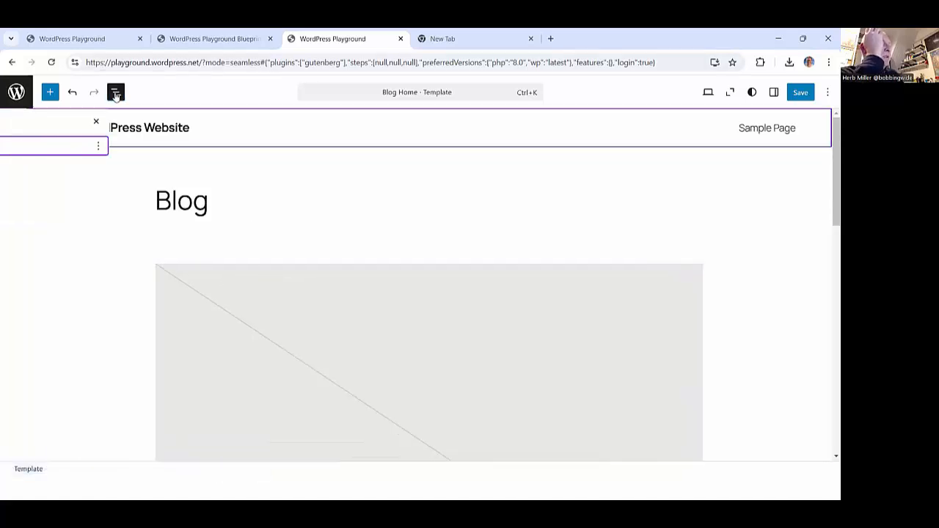
pyautogui.click(8, 163)
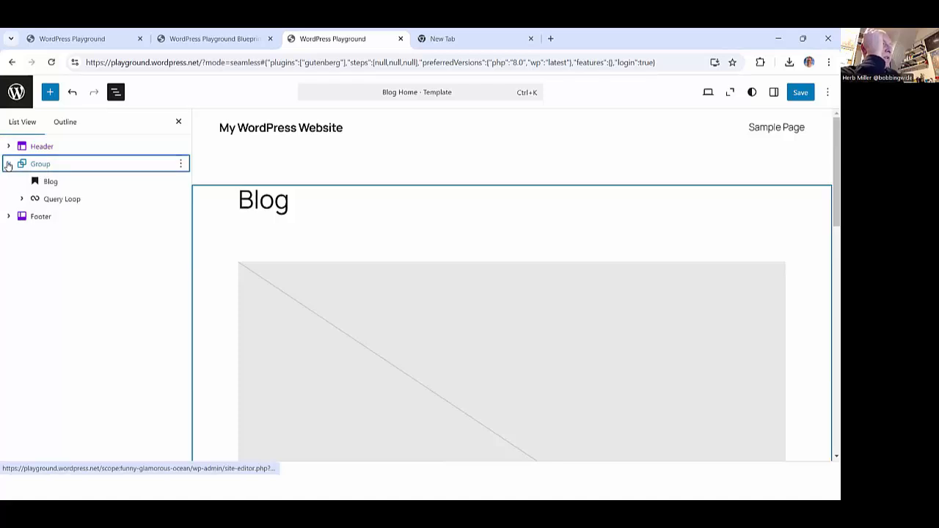
pyautogui.click(21, 199)
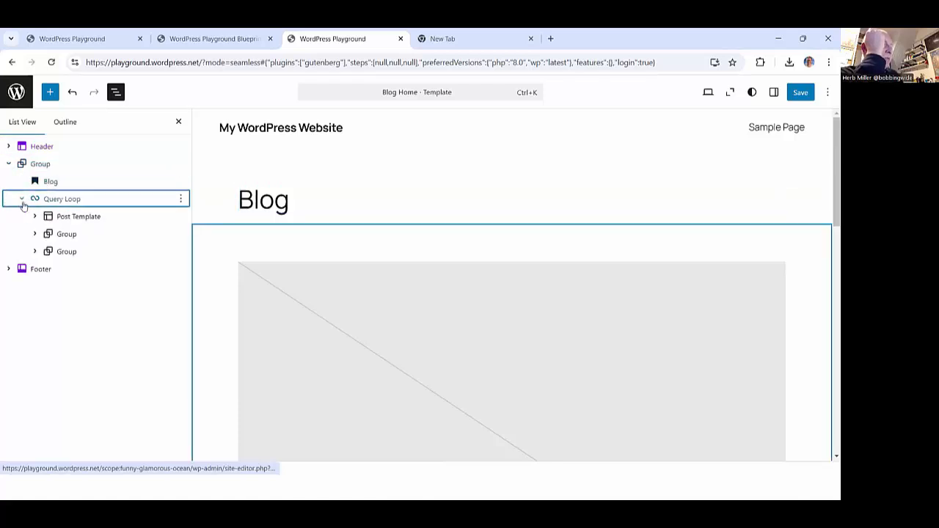
# Transform the Blog Home template's main Group into a Columns block
pyautogui.click(40, 164)
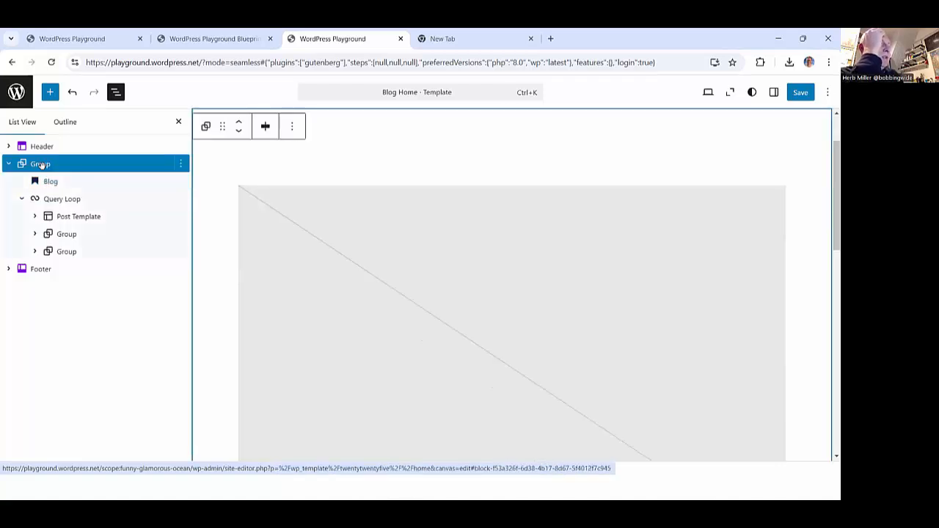
pyautogui.click(206, 127)
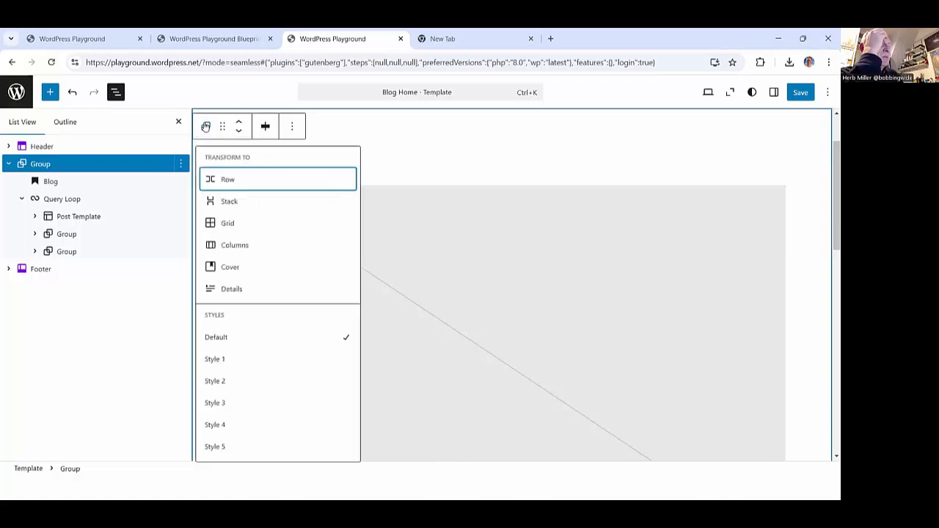
pyautogui.click(222, 247)
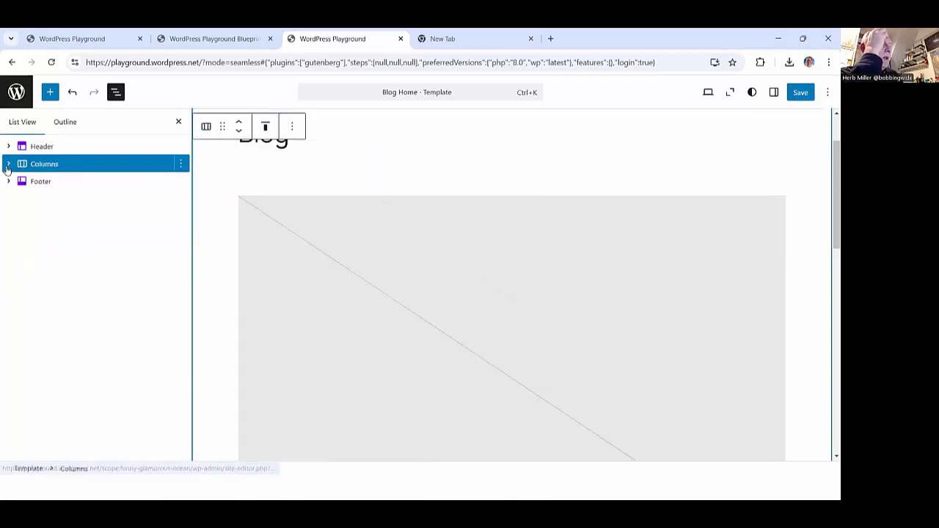
# Show the settings of the Columns block and set its number of columns to 2
pyautogui.click(772, 92)
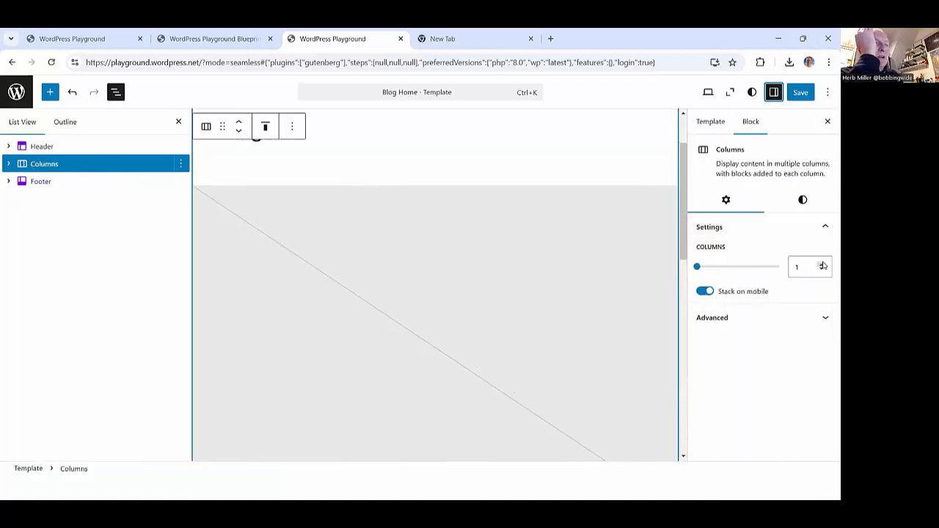
pyautogui.click(821, 264)
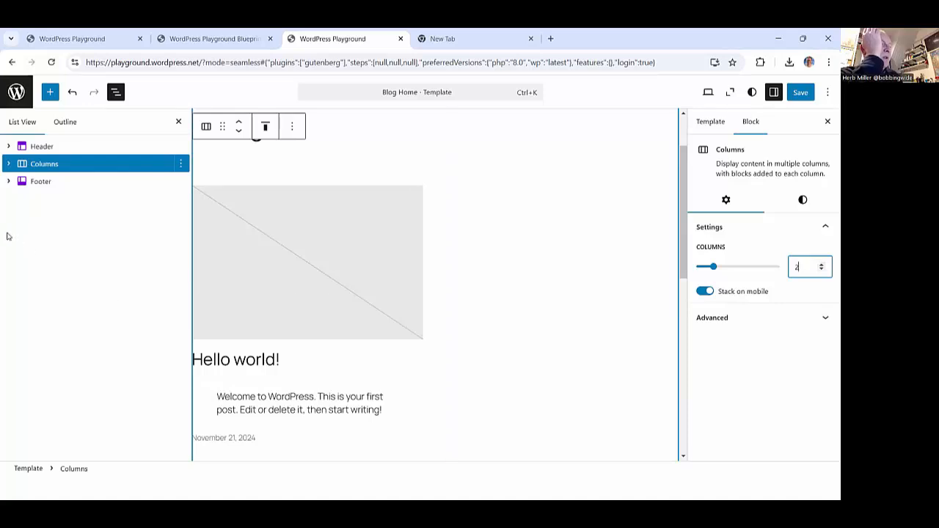
pyautogui.scroll(-5, 332, 343)
pyautogui.scroll(5, 330, 342)
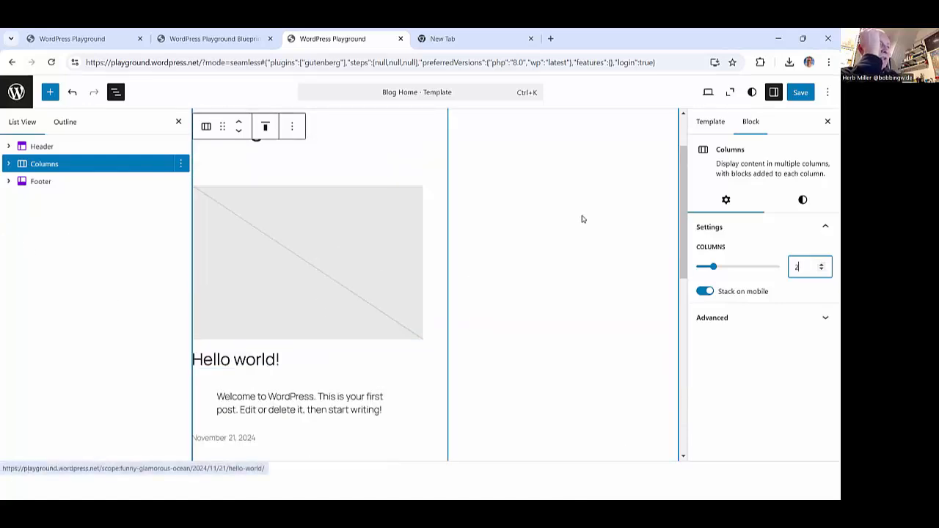
# Try to add another column after the empty second column of the Columns block
pyautogui.click(8, 164)
pyautogui.click(52, 203)
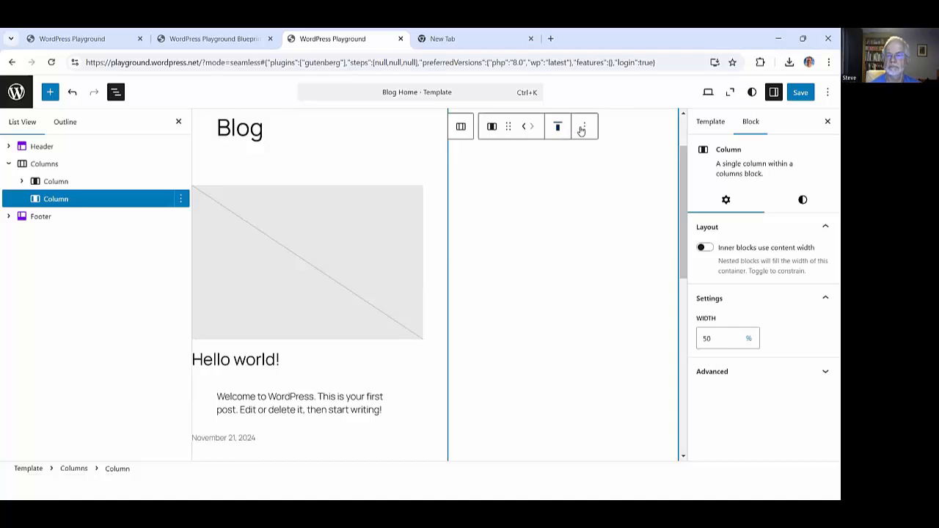
pyautogui.click(583, 127)
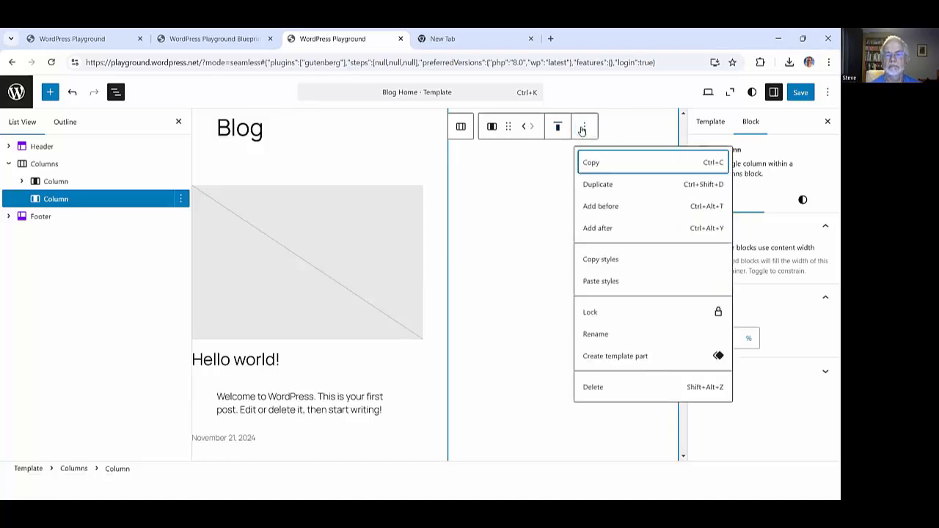
pyautogui.click(592, 228)
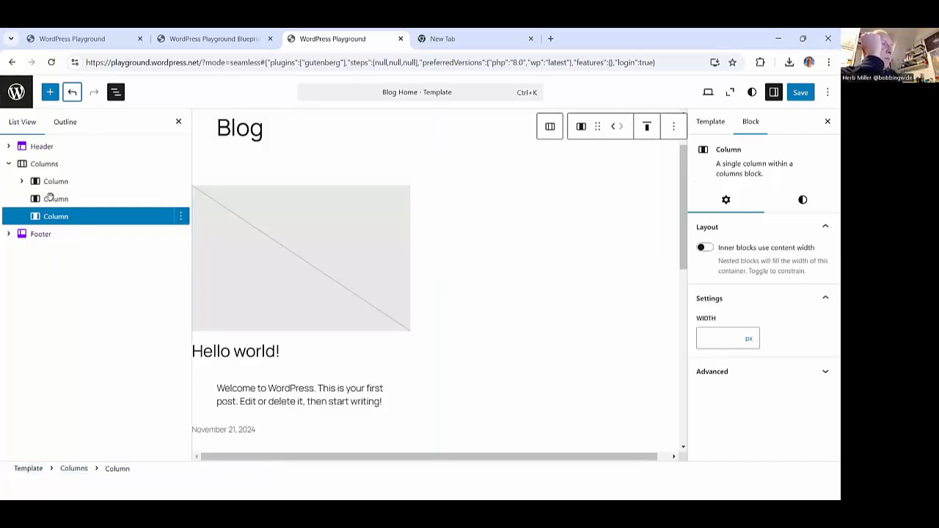
pyautogui.click(72, 93)
pyautogui.click(56, 198)
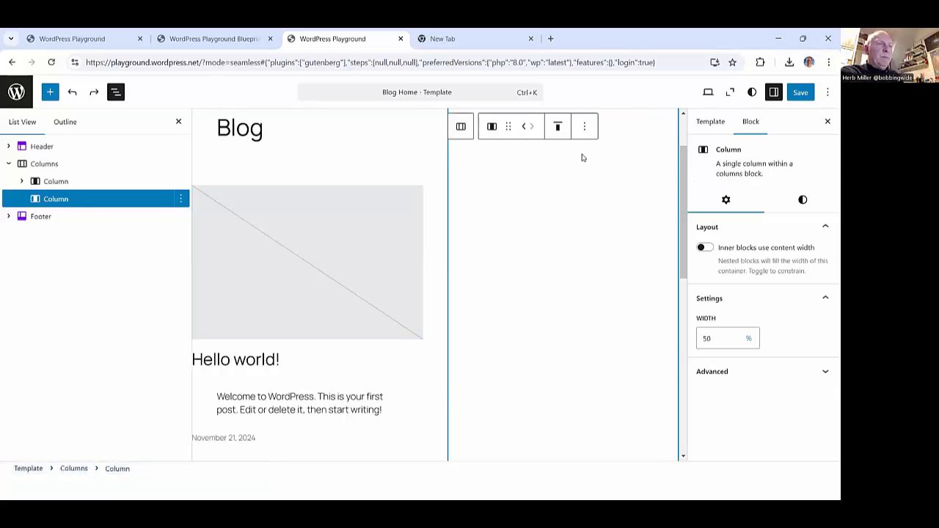
pyautogui.hotkey('ctrl', 'shift', 'z')
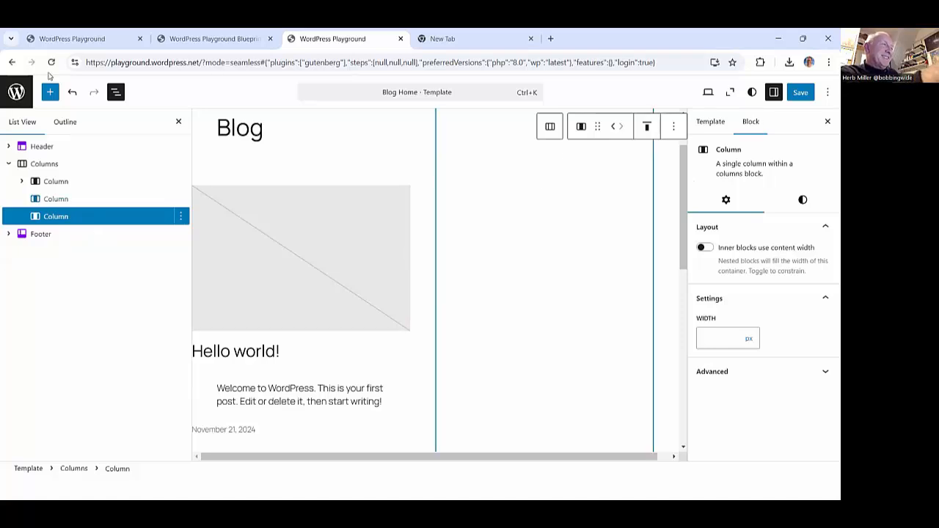
pyautogui.hotkey('ctrl', 'z')
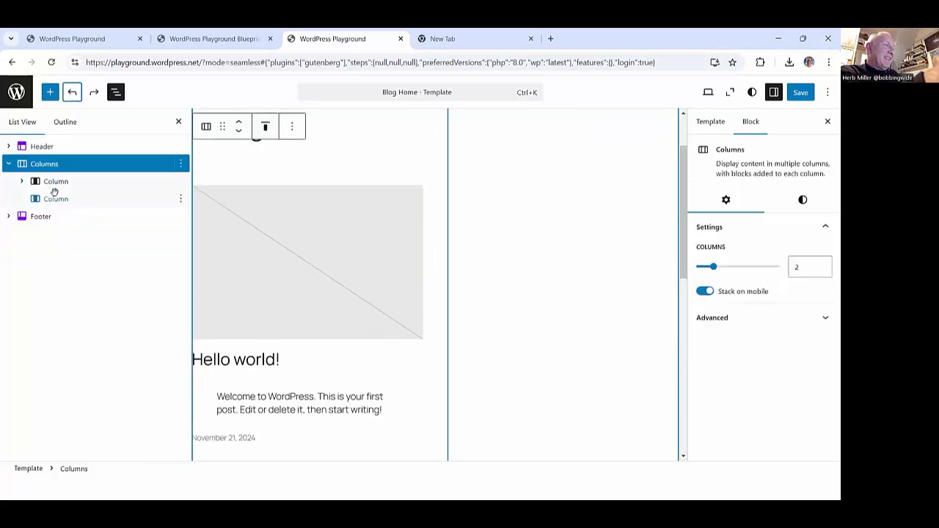
pyautogui.click(49, 200)
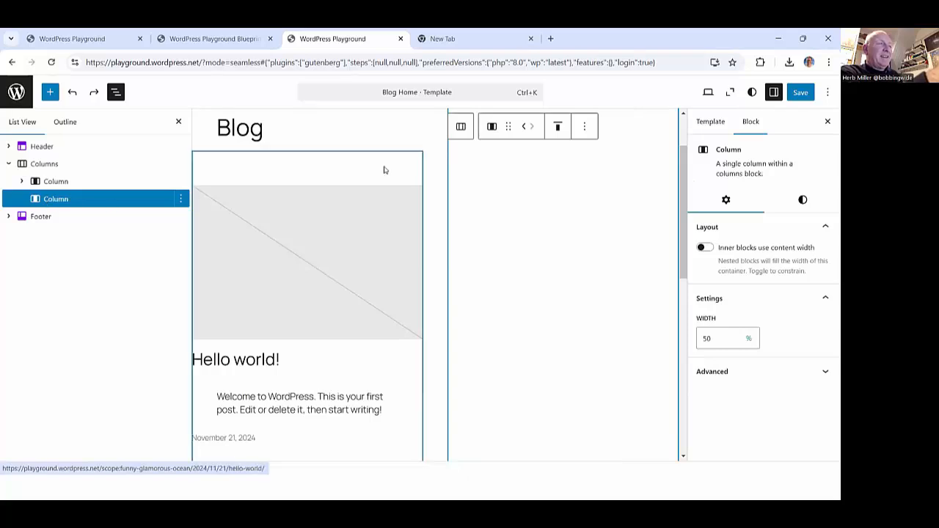
pyautogui.click(492, 128)
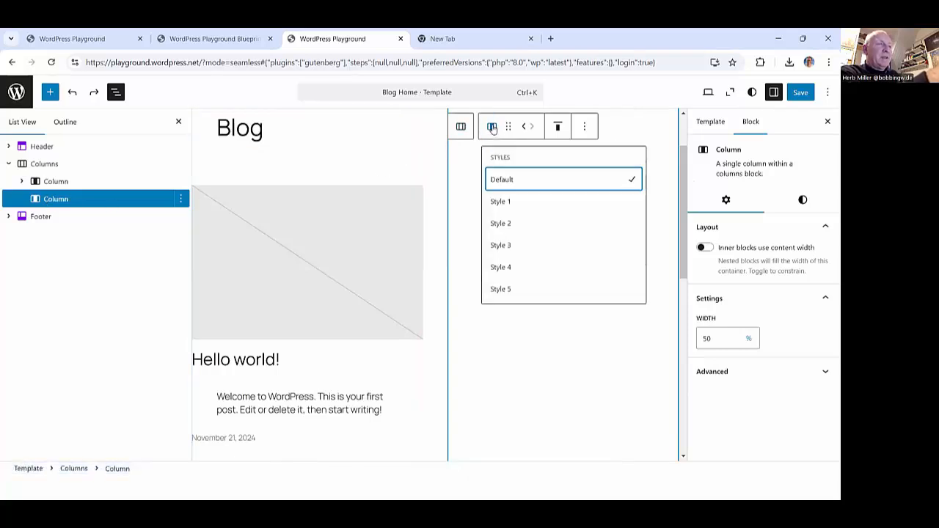
pyautogui.click(584, 126)
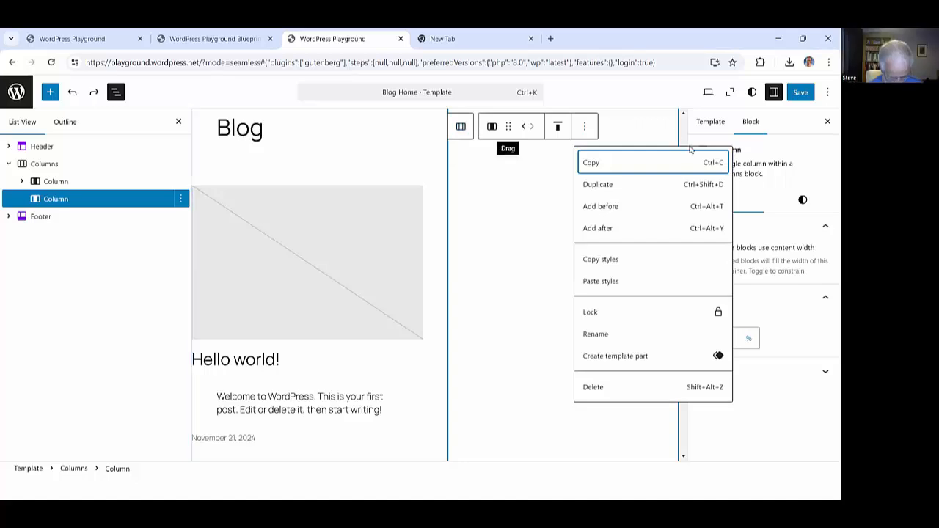
pyautogui.click(540, 227)
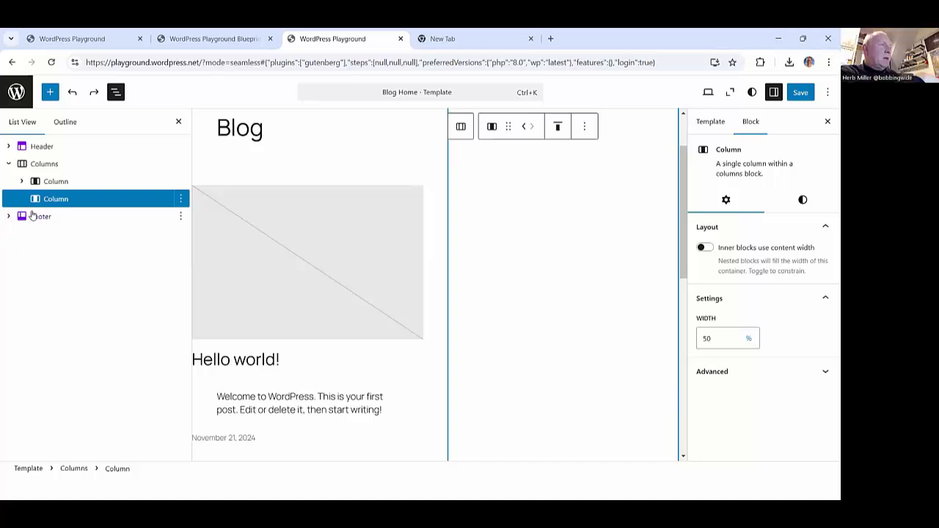
# Add a paragraph block after the Footer, move it into the empty second column and enter "My sidebar" in it
pyautogui.click(181, 218)
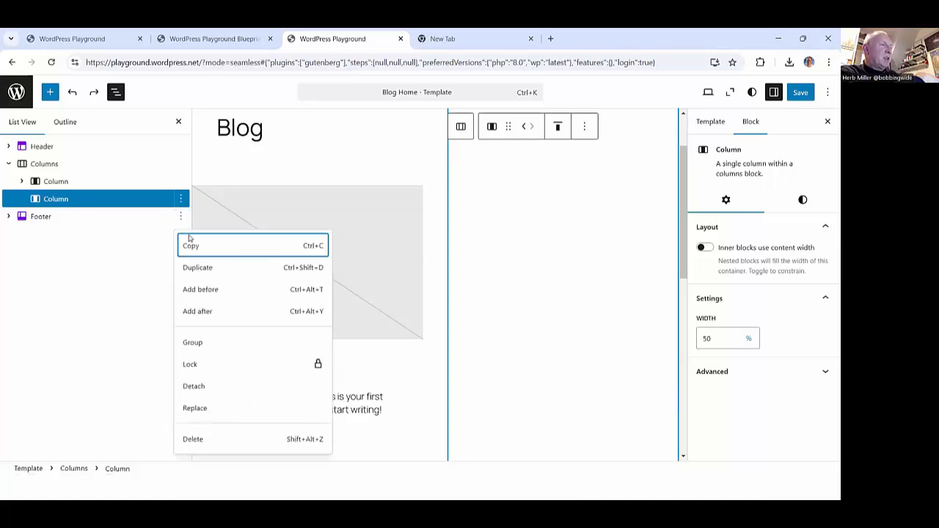
pyautogui.click(195, 313)
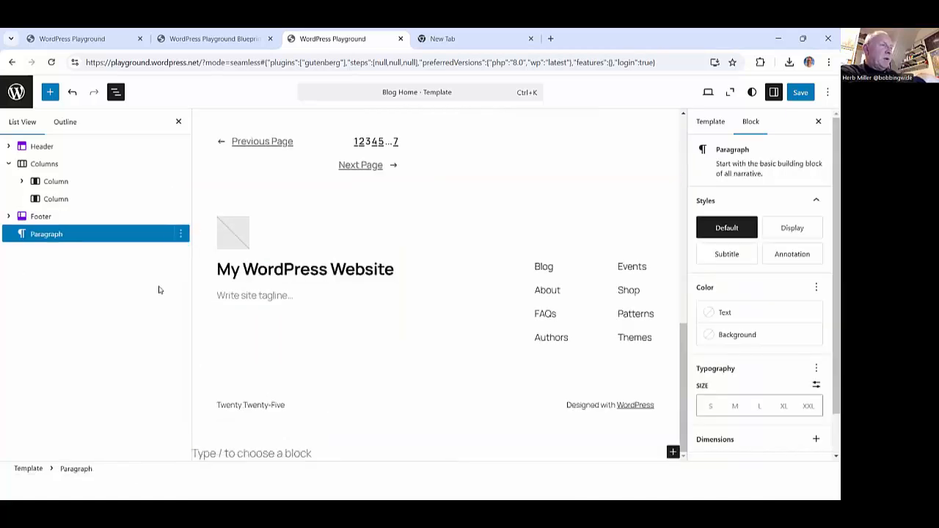
pyautogui.moveTo(44, 235); pyautogui.dragTo(60, 204)
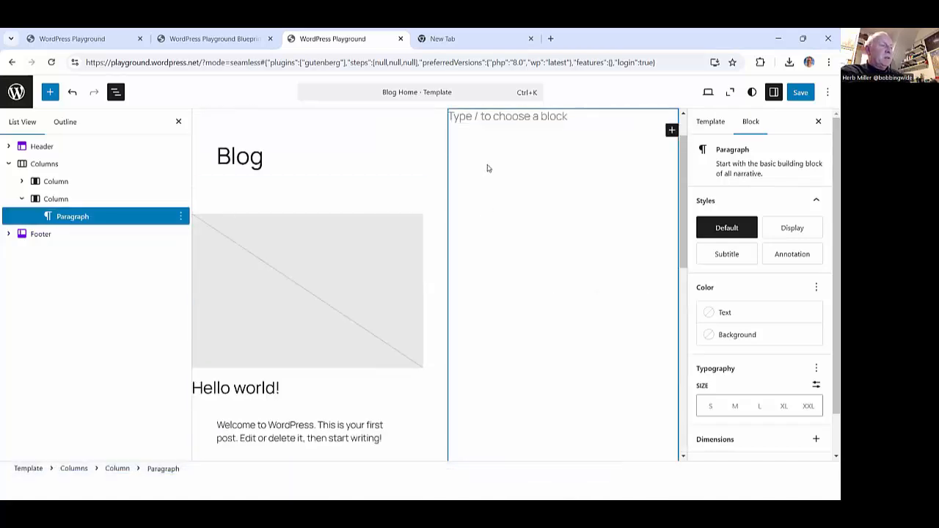
pyautogui.write('My')
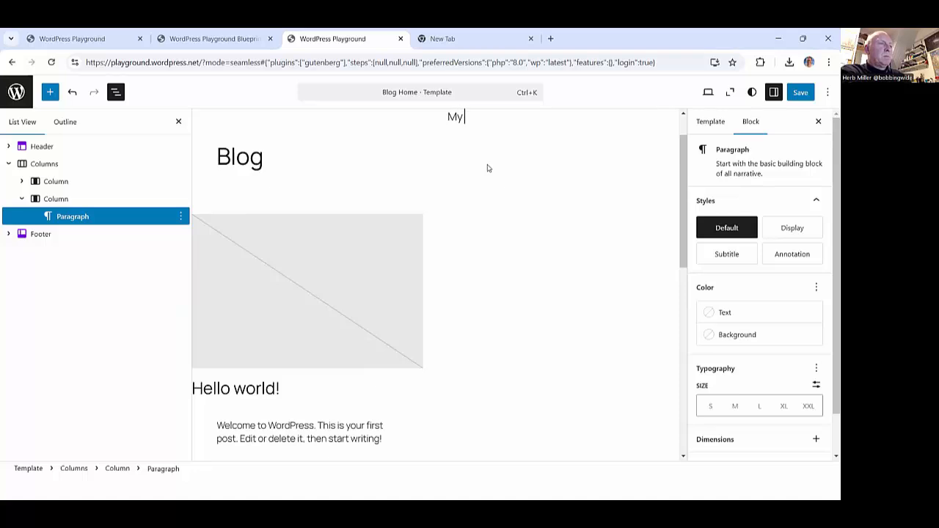
pyautogui.write(' sidebar')
pyautogui.press('Return')
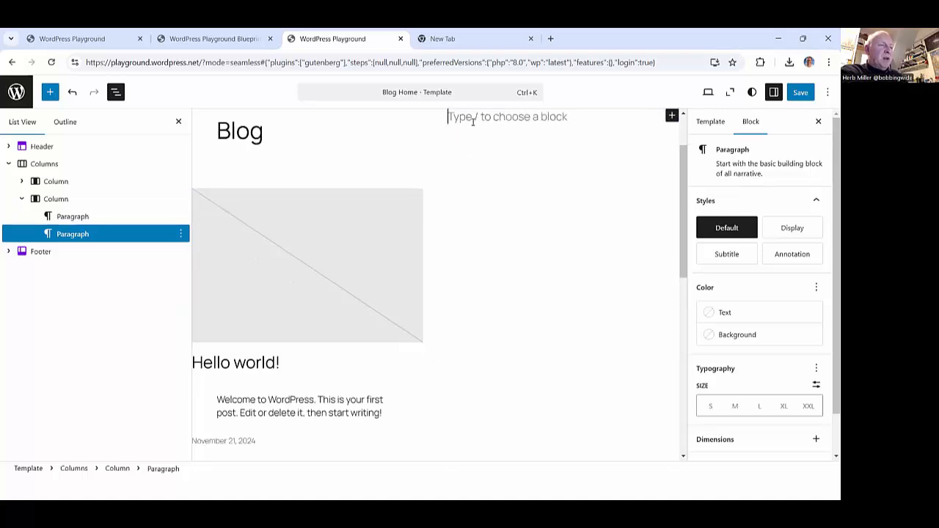
# Insert a Latest Posts block below the "My sidebar" paragraph and save the Blog Home template together with the Custom Styles
pyautogui.write('/')
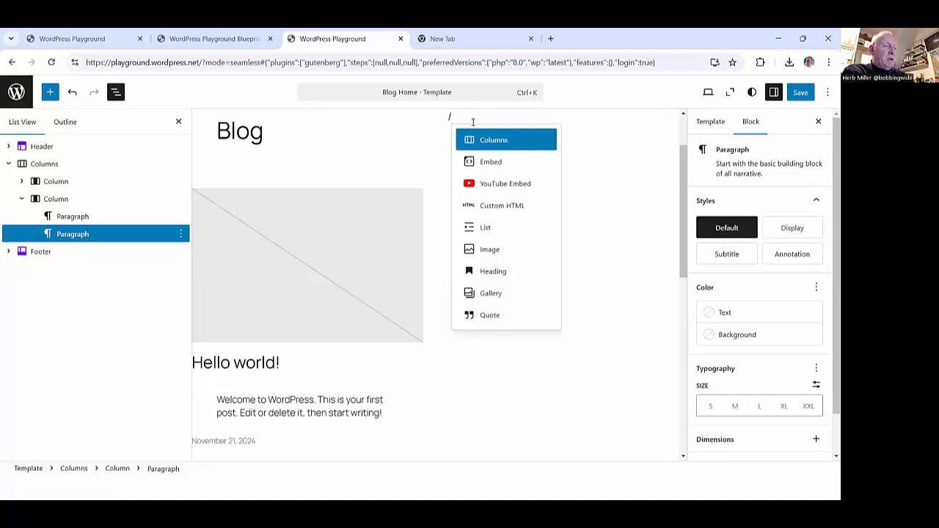
pyautogui.write('rece')
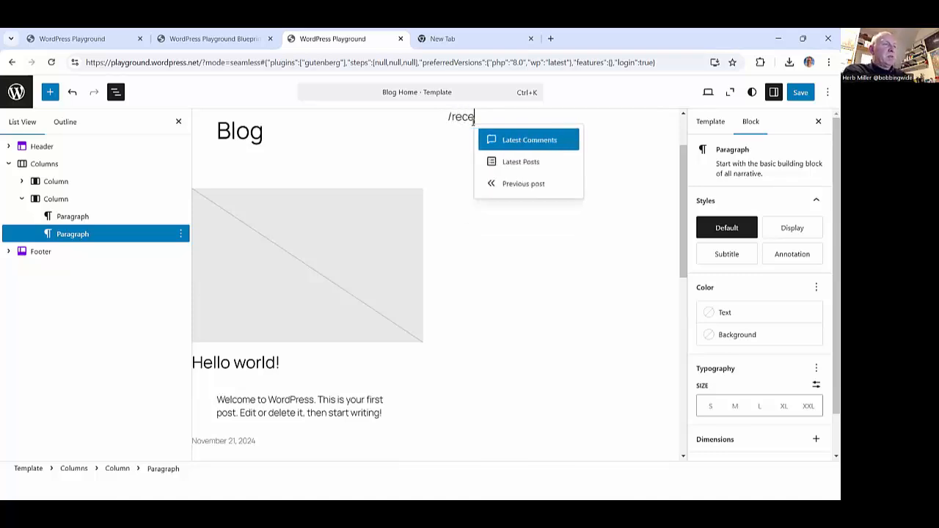
pyautogui.click(514, 163)
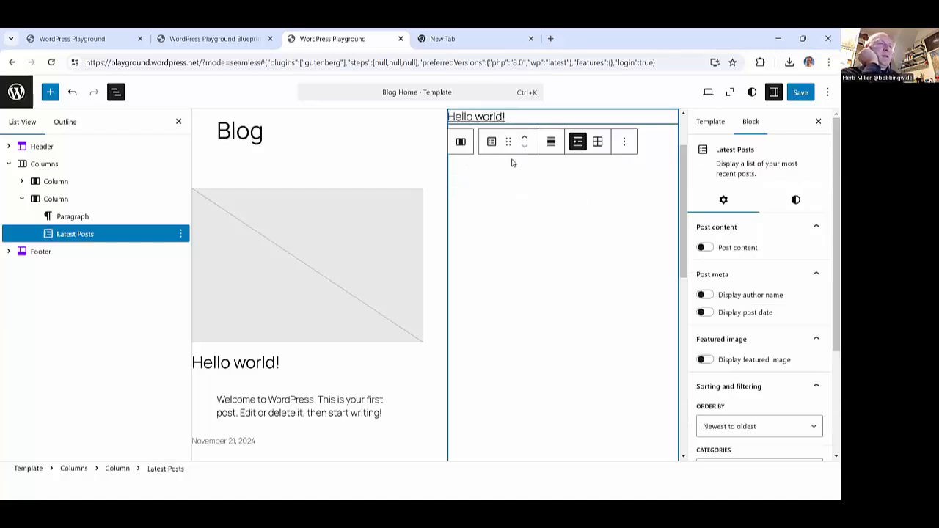
pyautogui.click(799, 93)
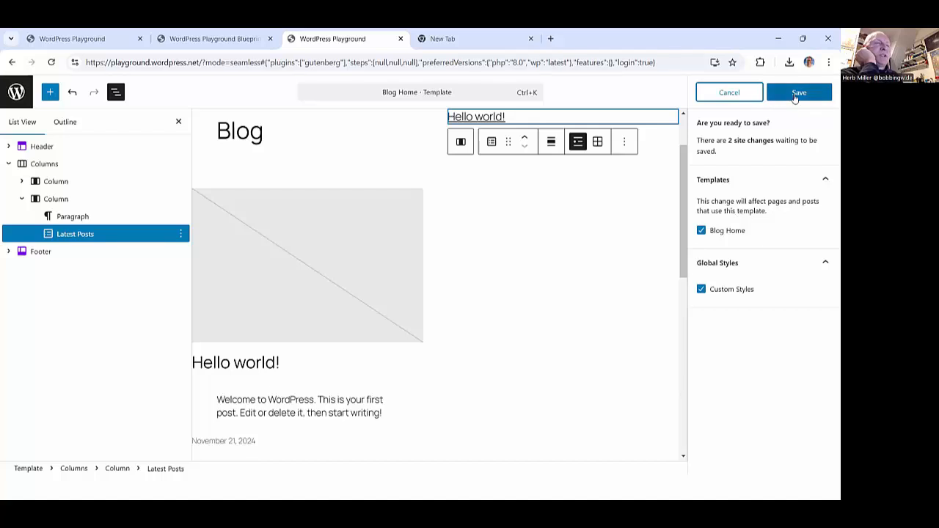
pyautogui.click(790, 93)
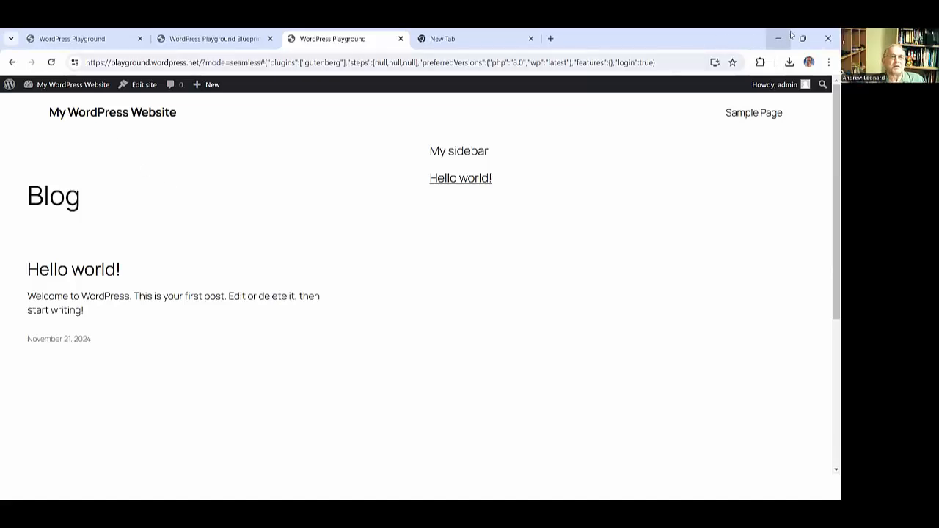
# Narrow and rewiden the browser window on the published blog page to examine how the two columns and the sidebar content adapt
pyautogui.moveTo(801, 37)
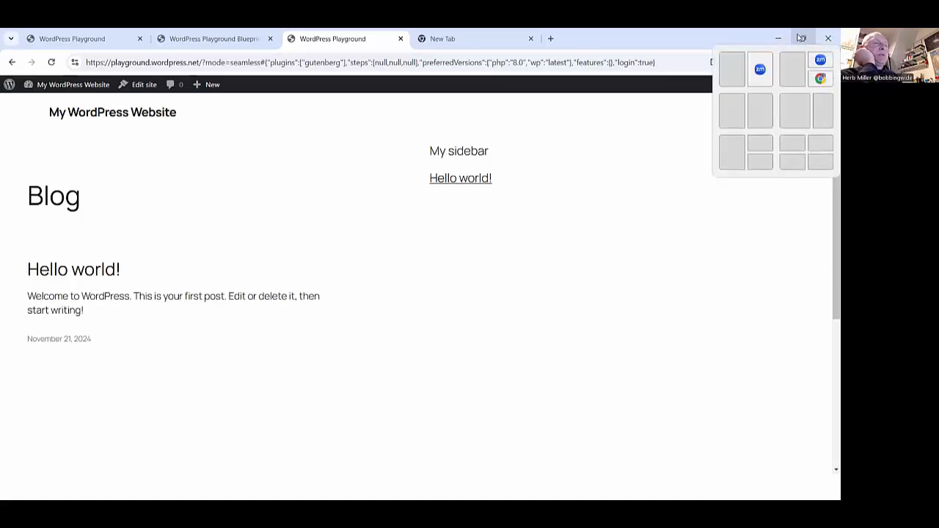
pyautogui.click(792, 70)
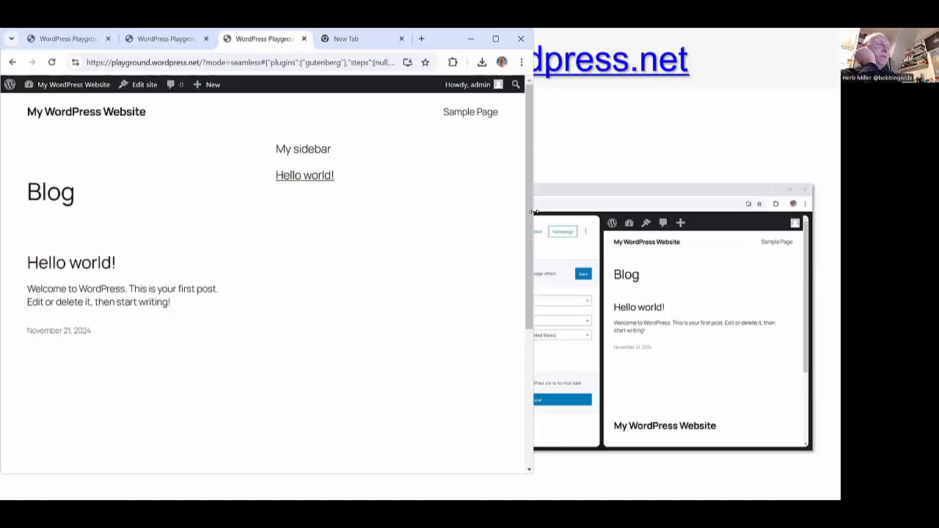
pyautogui.moveTo(531, 212); pyautogui.dragTo(356, 212)
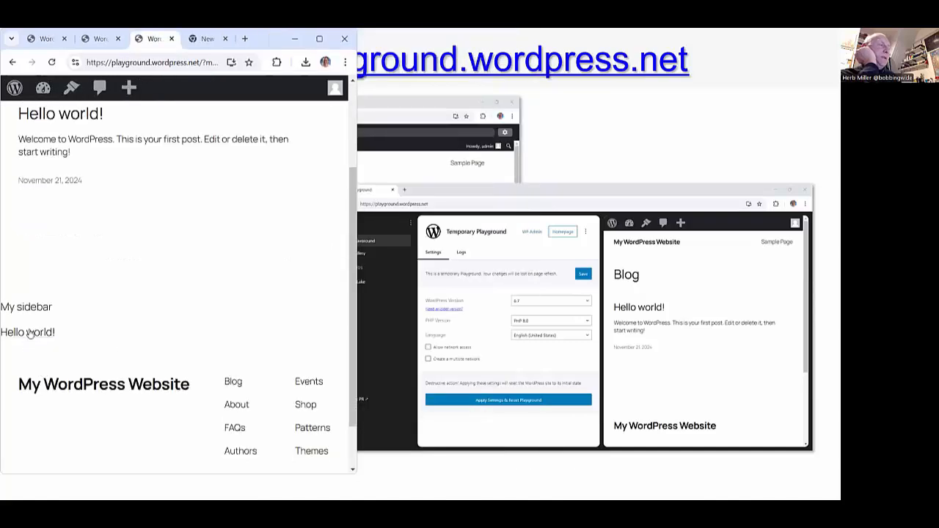
pyautogui.scroll(2, 178, 287)
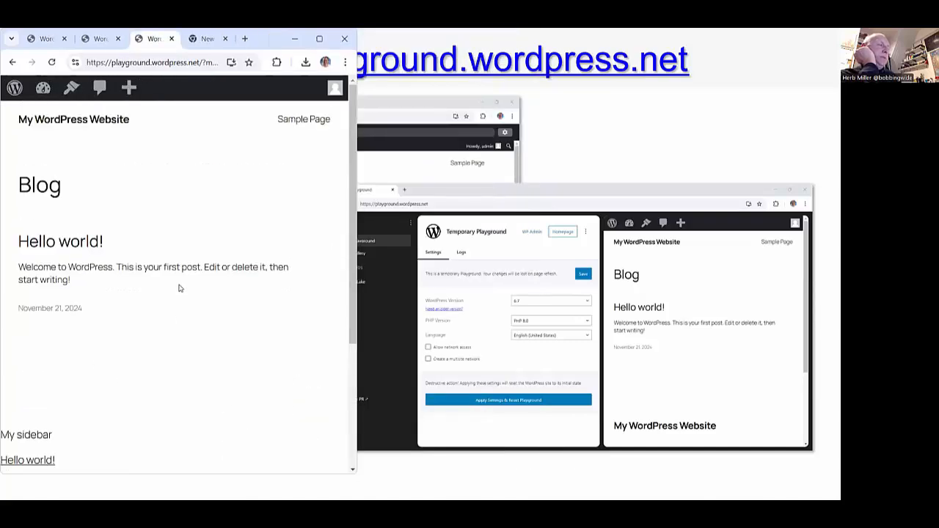
pyautogui.scroll(-3, 179, 287)
pyautogui.scroll(3, 178, 286)
pyautogui.scroll(-3, 180, 288)
pyautogui.scroll(3, 179, 288)
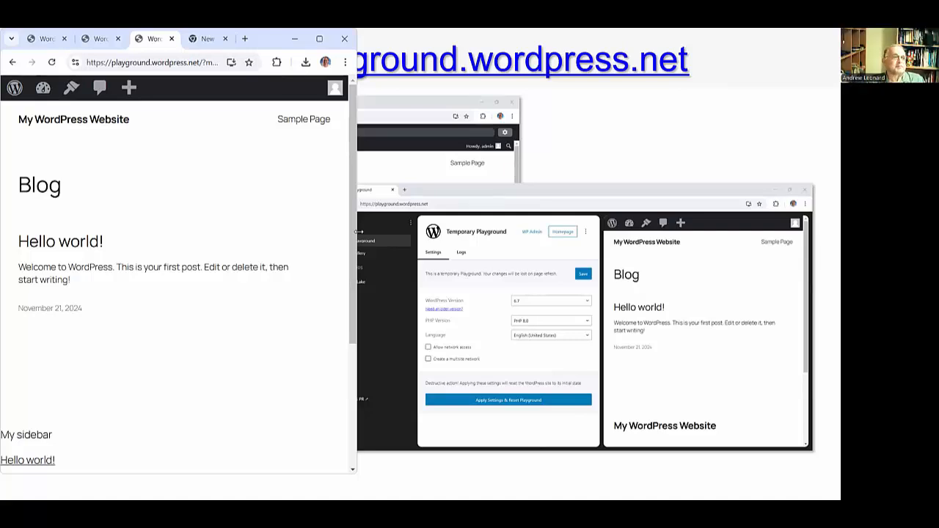
pyautogui.moveTo(360, 232); pyautogui.dragTo(736, 232)
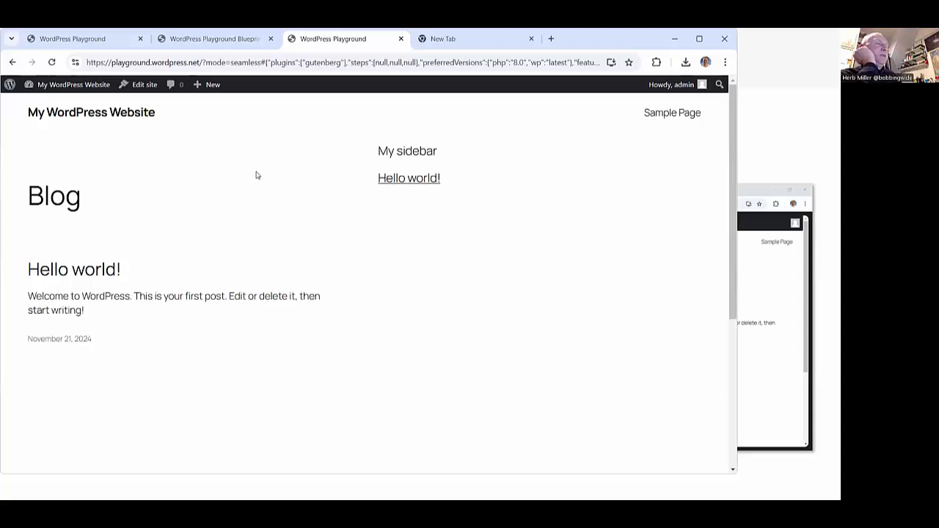
# Switch back to the first Playground site and hide its settings view so the Blog page fills the window
pyautogui.moveTo(74, 86)
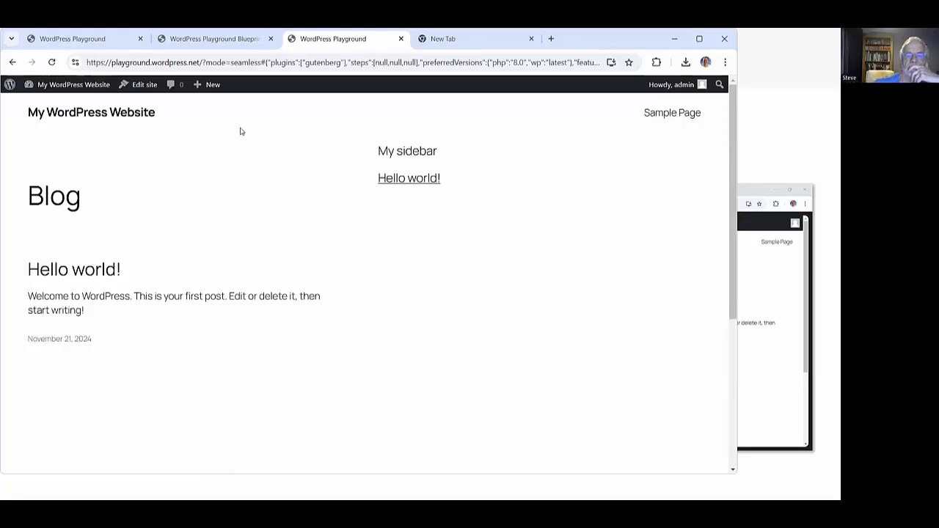
pyautogui.click(210, 40)
pyautogui.click(64, 40)
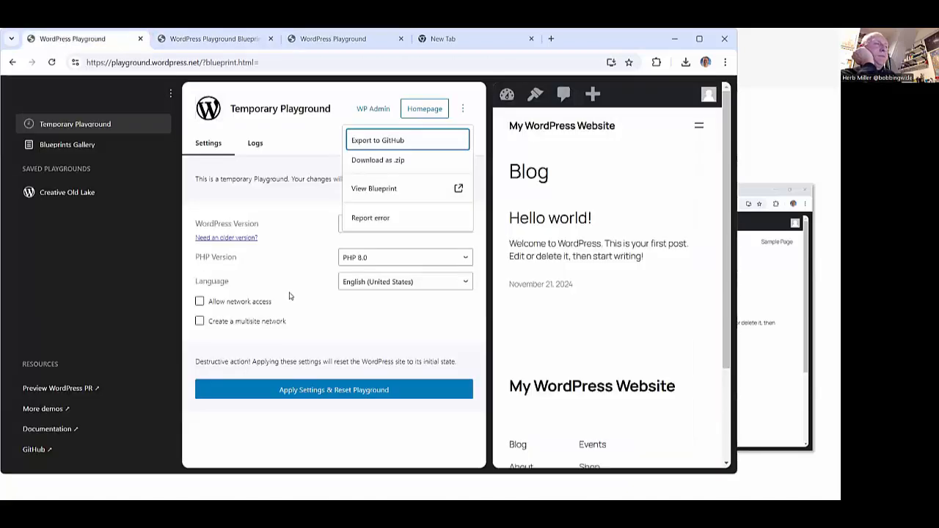
pyautogui.click(644, 93)
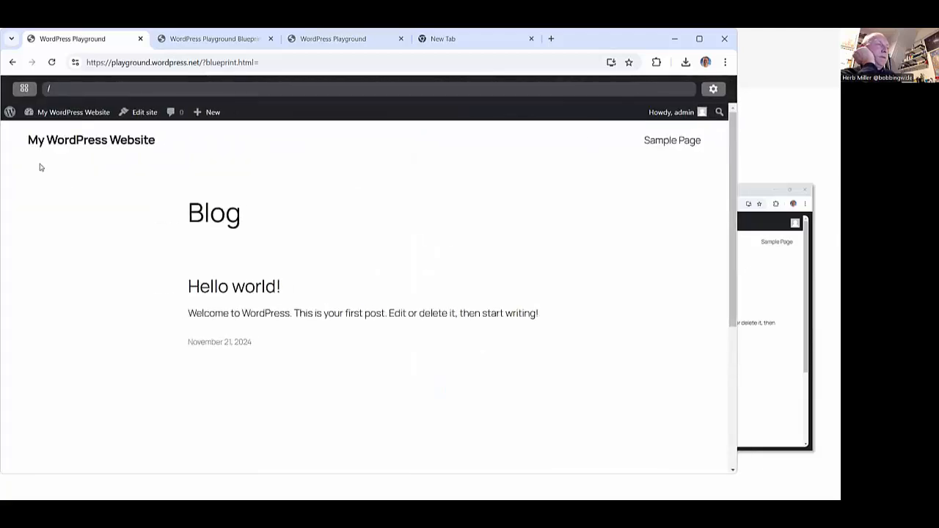
# Open the Blog Home template for editing and set the content width to 1000 px in the layout styles
pyautogui.click(140, 114)
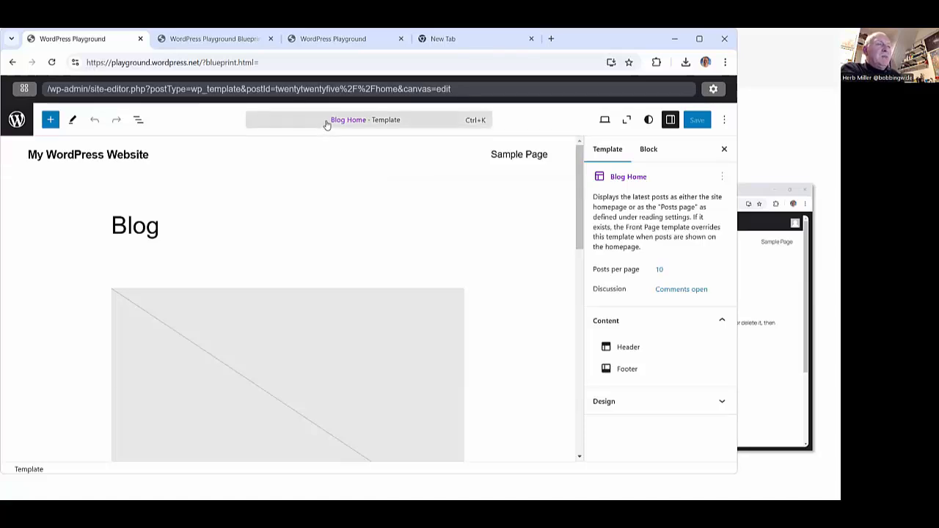
pyautogui.click(649, 121)
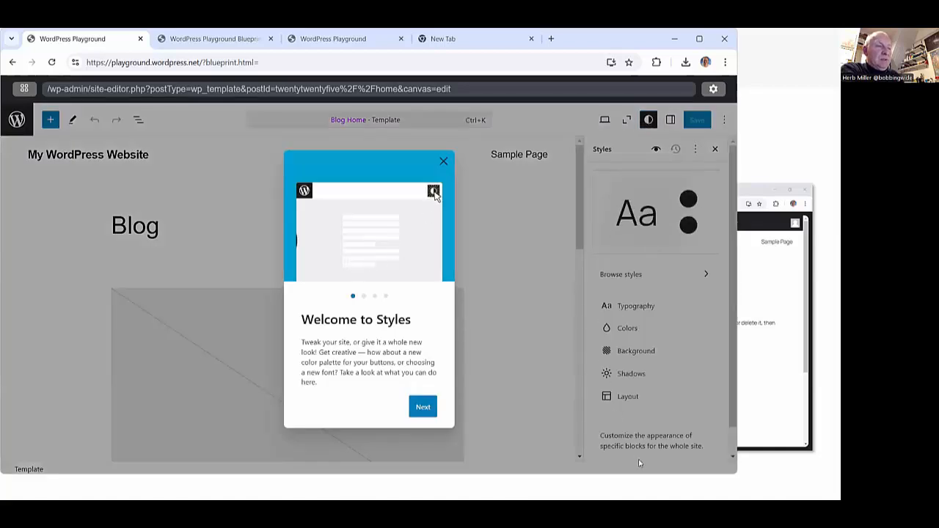
pyautogui.click(628, 396)
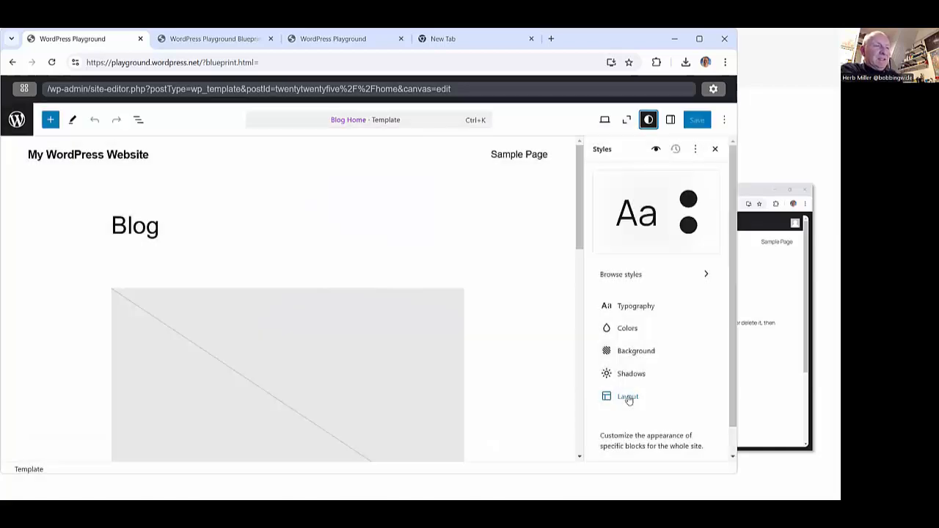
pyautogui.click(628, 396)
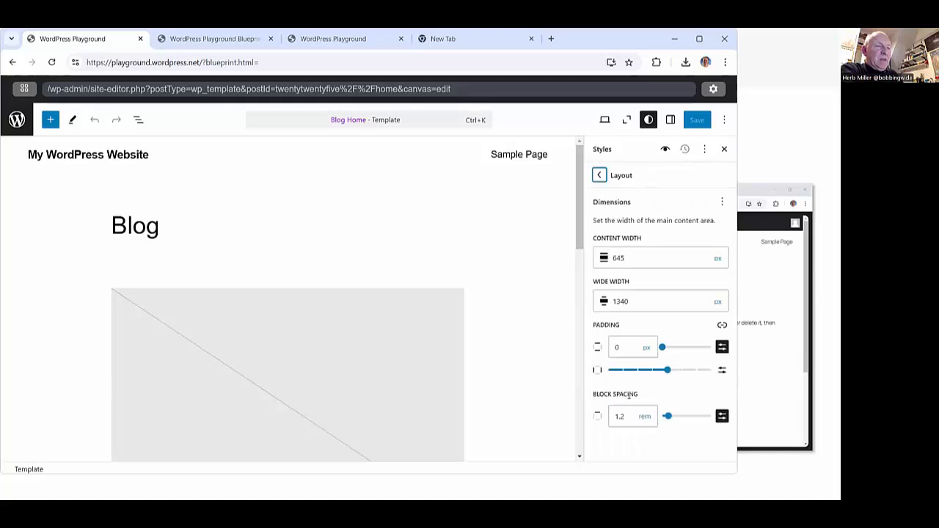
pyautogui.moveTo(626, 259); pyautogui.dragTo(598, 257)
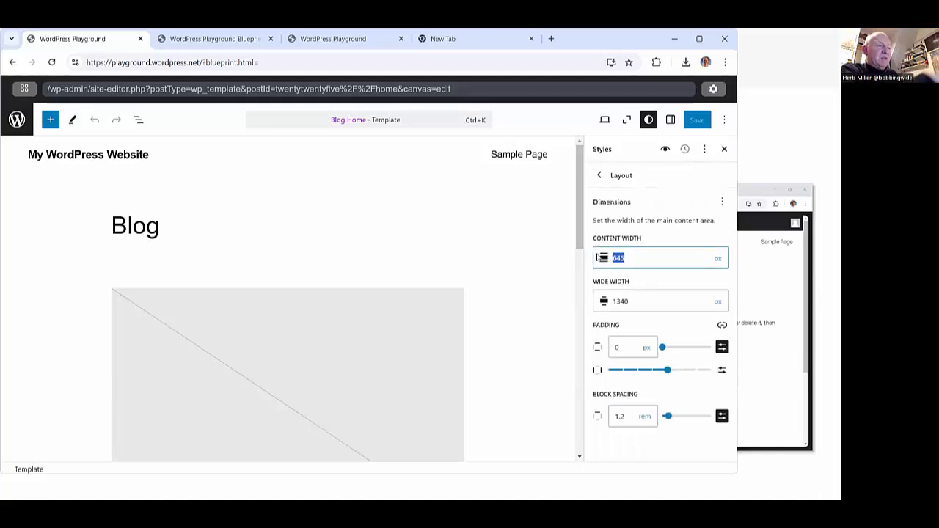
pyautogui.write('1000')
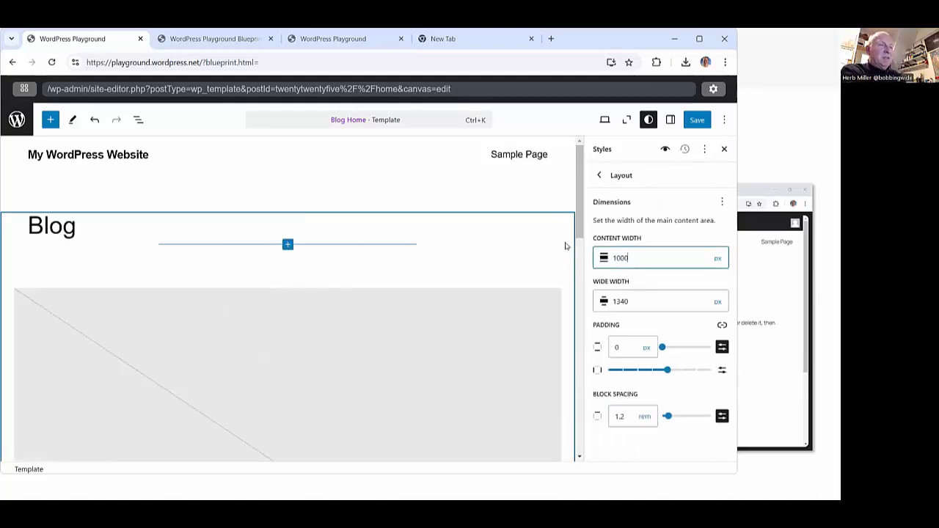
# Transform the outer Group between the Header and Footer into a Columns block and set it to 2 columns
pyautogui.click(393, 338)
pyautogui.click(139, 119)
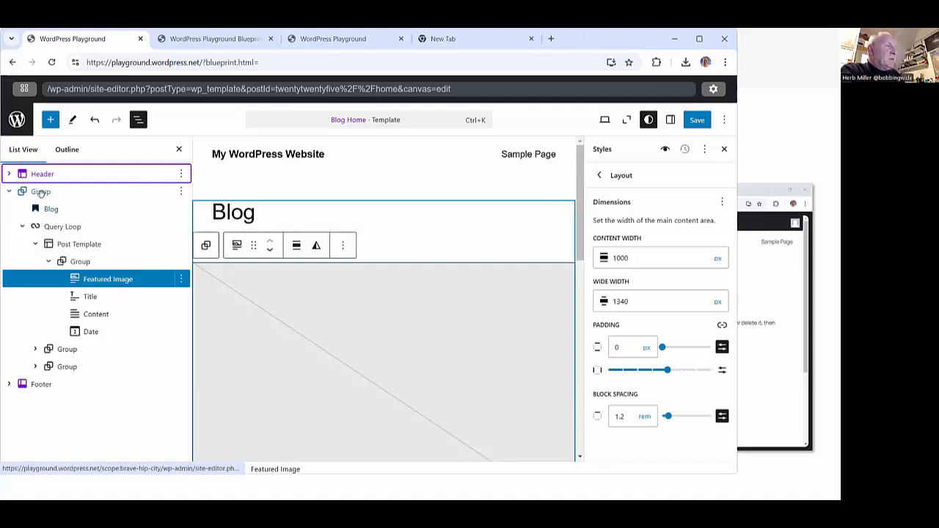
pyautogui.click(41, 192)
pyautogui.click(206, 155)
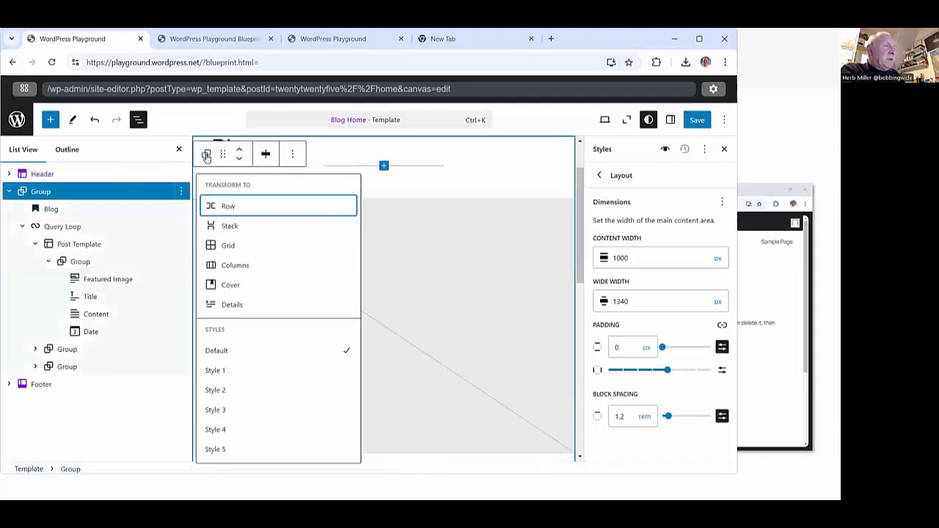
pyautogui.click(231, 265)
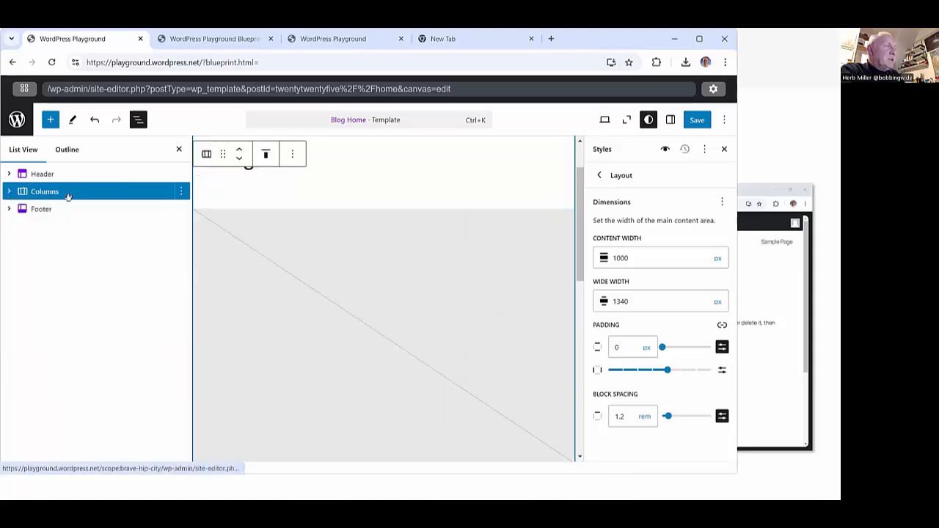
pyautogui.click(669, 120)
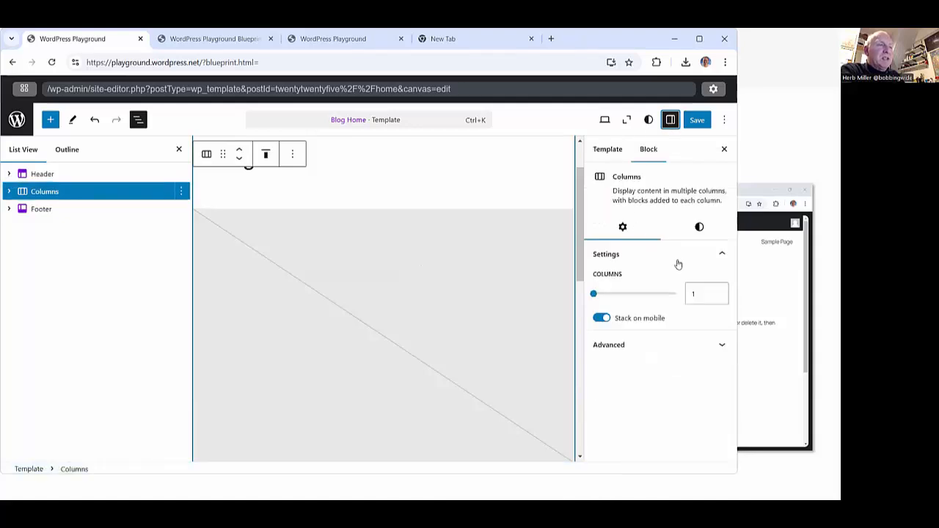
pyautogui.click(717, 292)
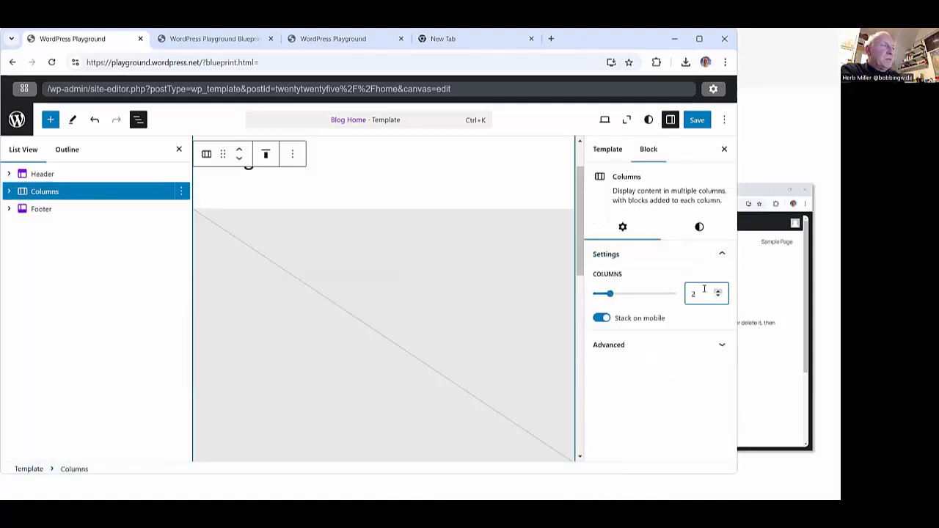
# Insert a Latest Posts block into the empty second column
pyautogui.click(8, 192)
pyautogui.click(42, 228)
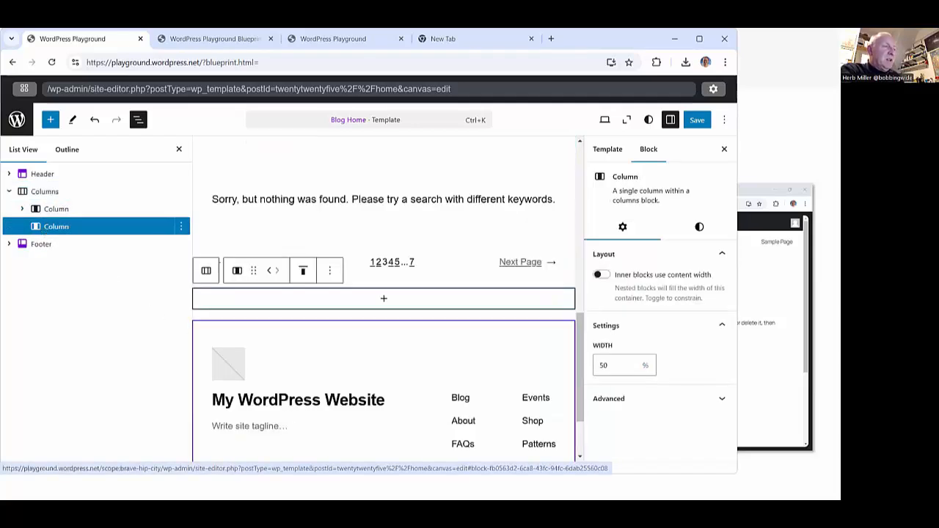
pyautogui.click(382, 299)
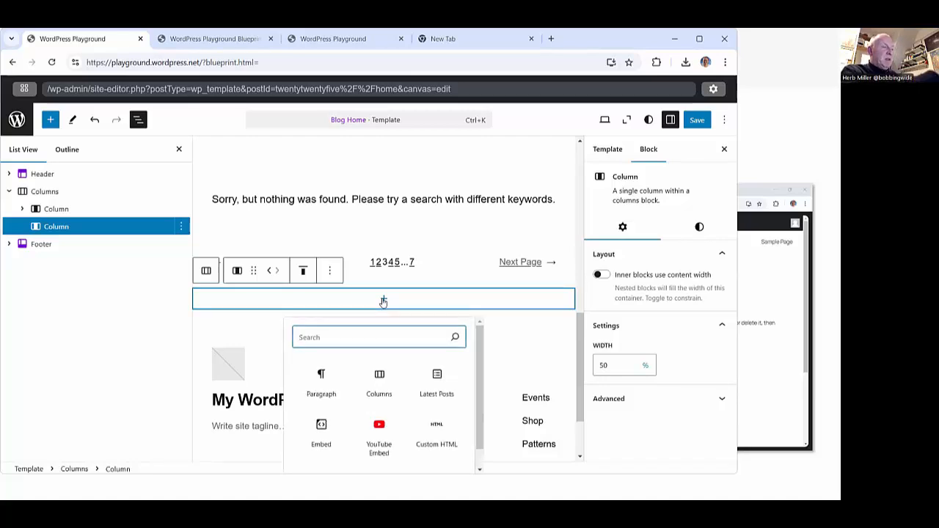
pyautogui.click(436, 379)
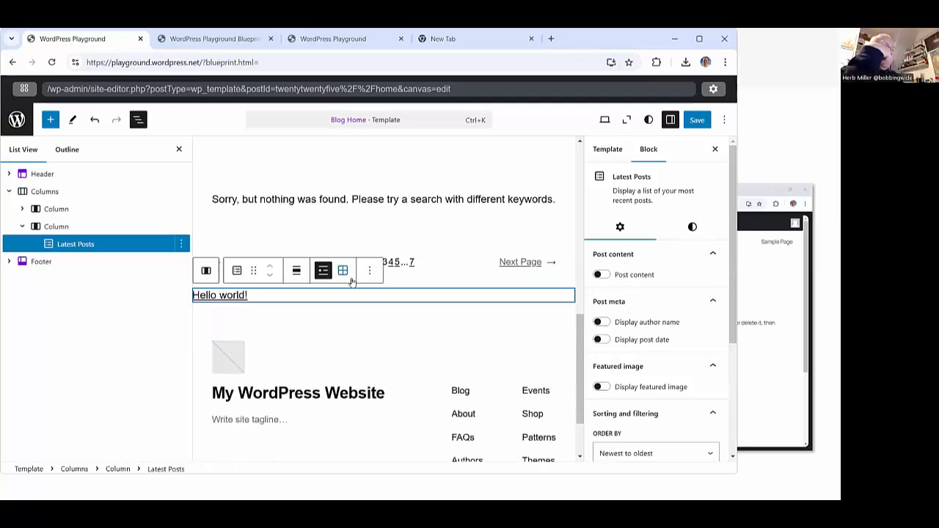
# Add a Categories List block after the Latest Posts block in the second column
pyautogui.click(371, 273)
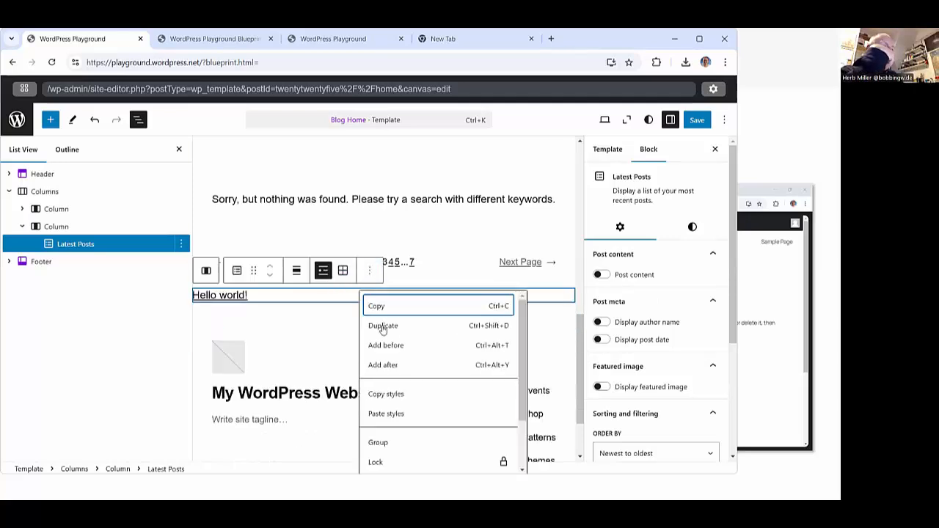
pyautogui.click(387, 366)
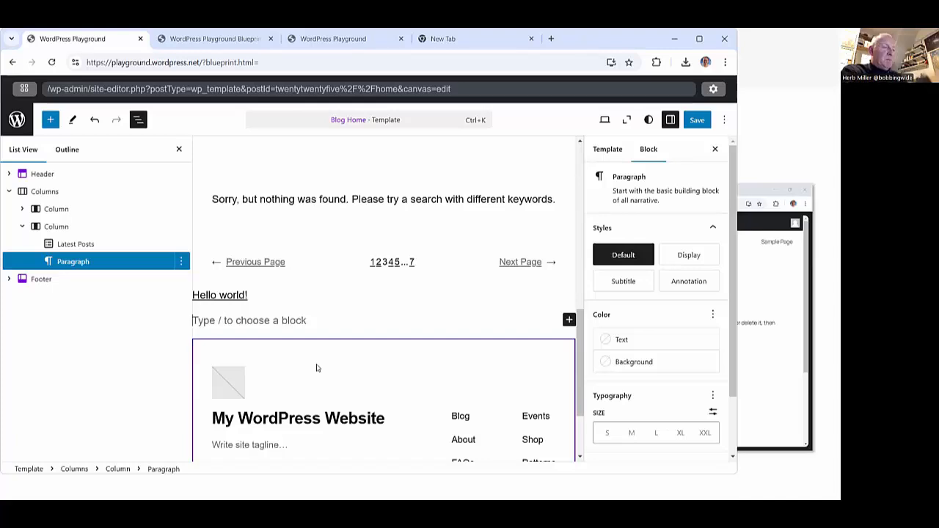
pyautogui.write('/c')
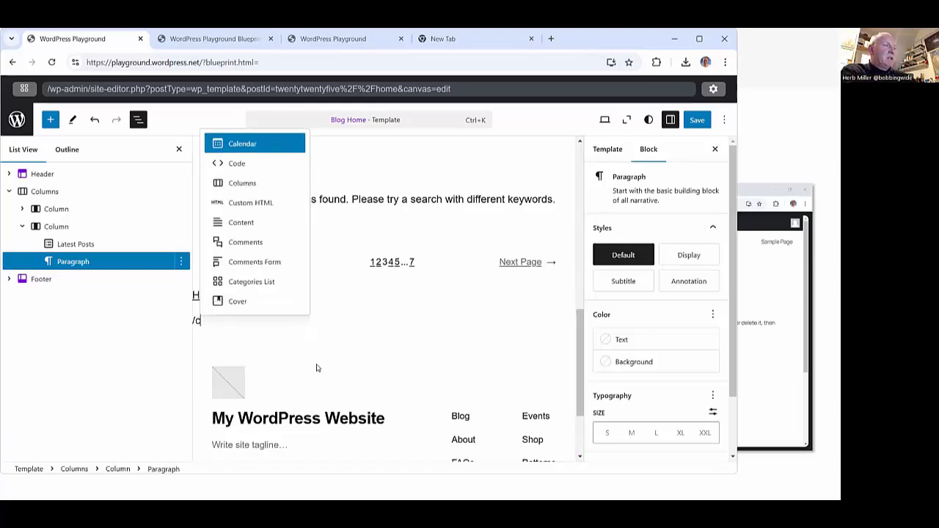
pyautogui.click(244, 283)
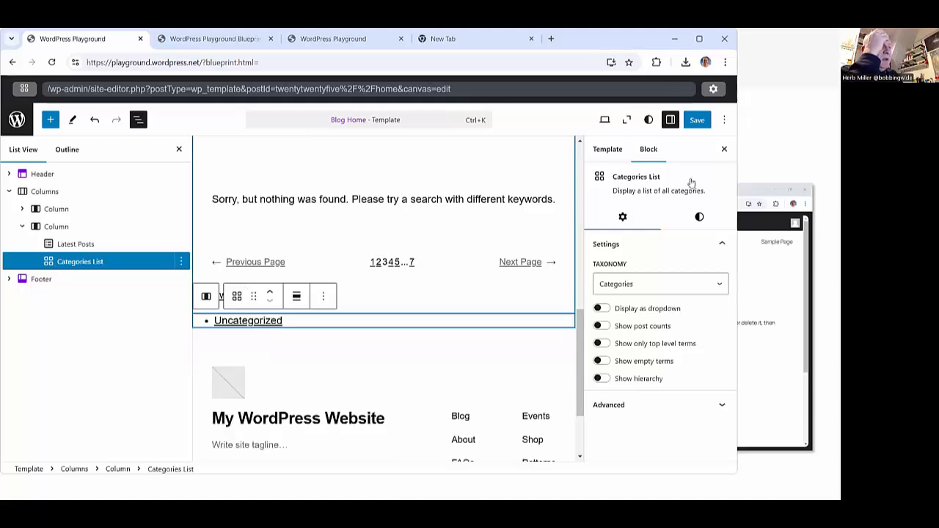
# Save the Blog Home template together with the Custom Styles and view the published site
pyautogui.click(696, 121)
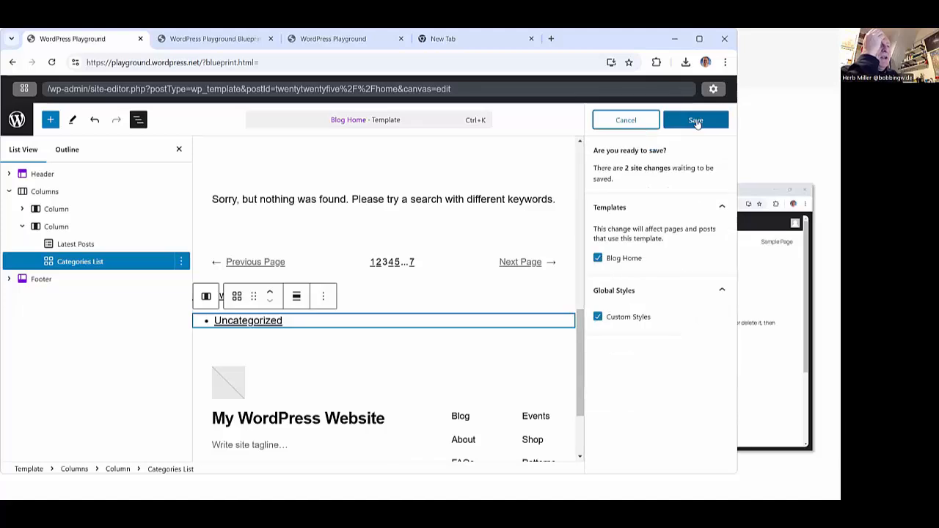
pyautogui.click(696, 121)
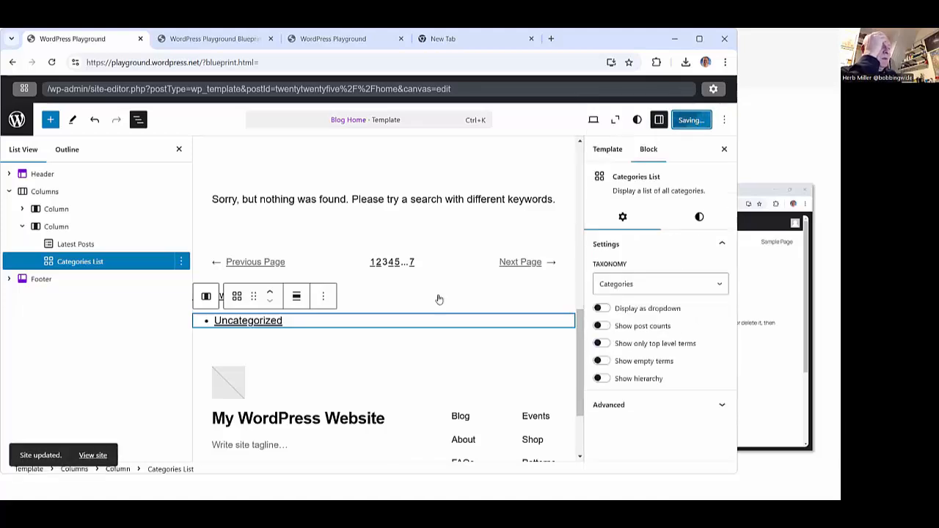
pyautogui.click(16, 118)
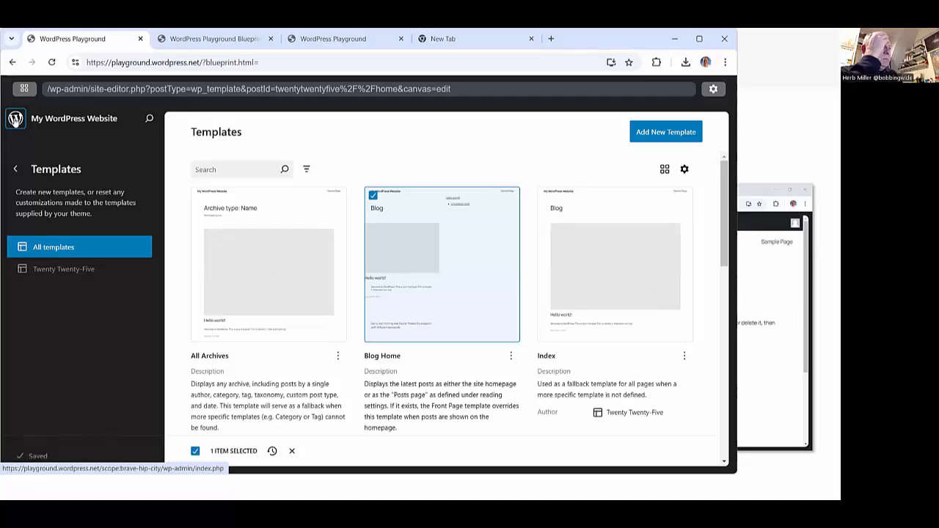
pyautogui.click(15, 119)
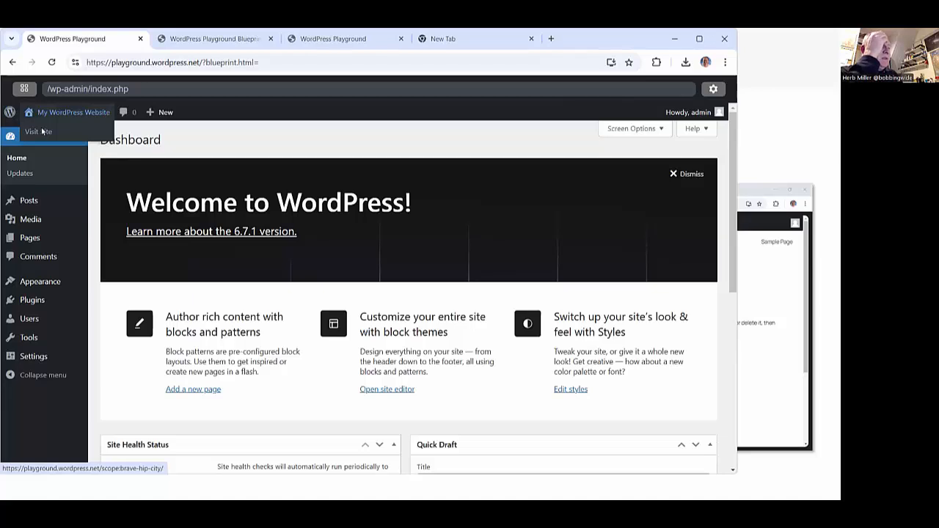
pyautogui.click(42, 131)
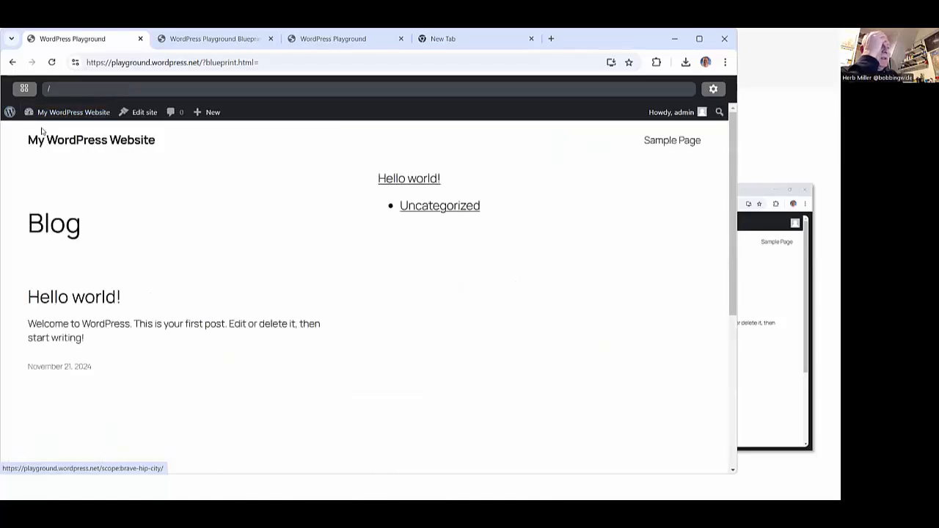
# Download the temporary Playground site as wordpress-playground.zip into the playground.wordpress.net backup folder
pyautogui.click(22, 88)
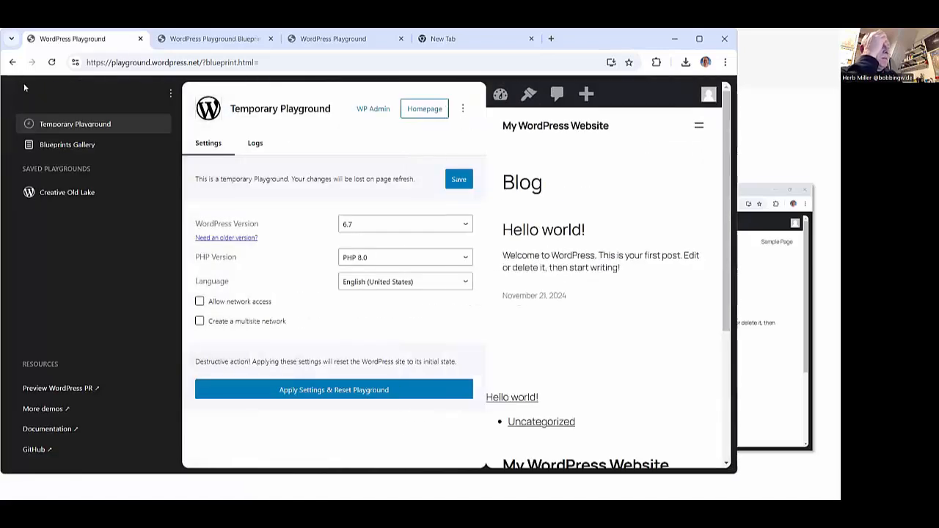
pyautogui.click(462, 110)
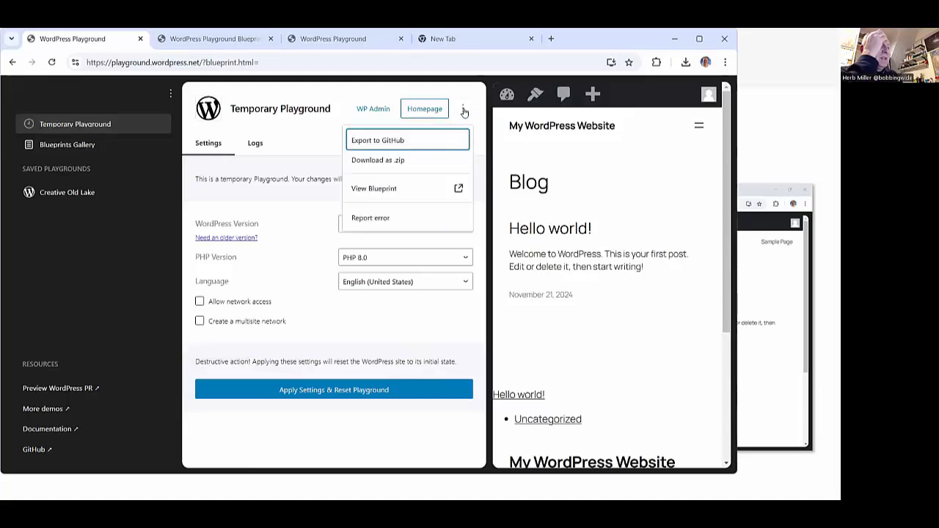
pyautogui.click(373, 161)
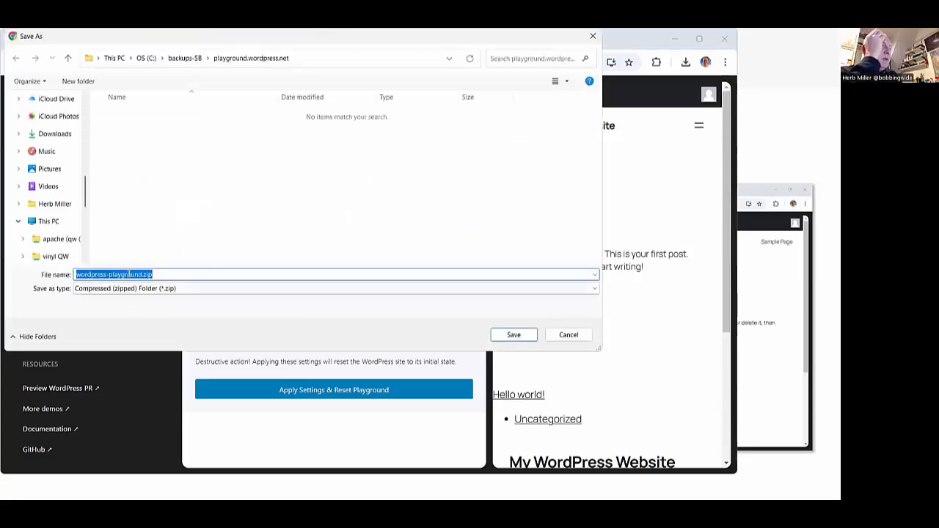
pyautogui.click(511, 336)
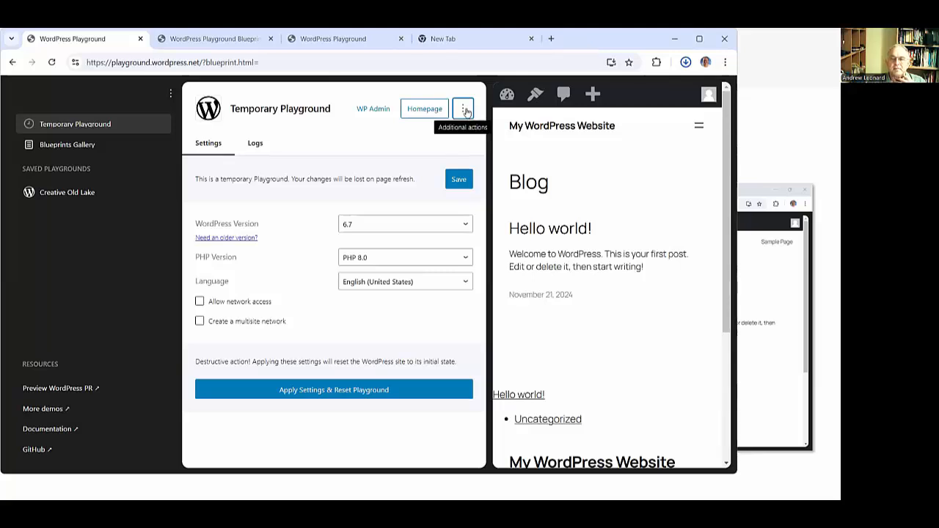
# Load playground.wordpress.net in a new browser tab and show the settings of the new temporary Playground
pyautogui.click(550, 40)
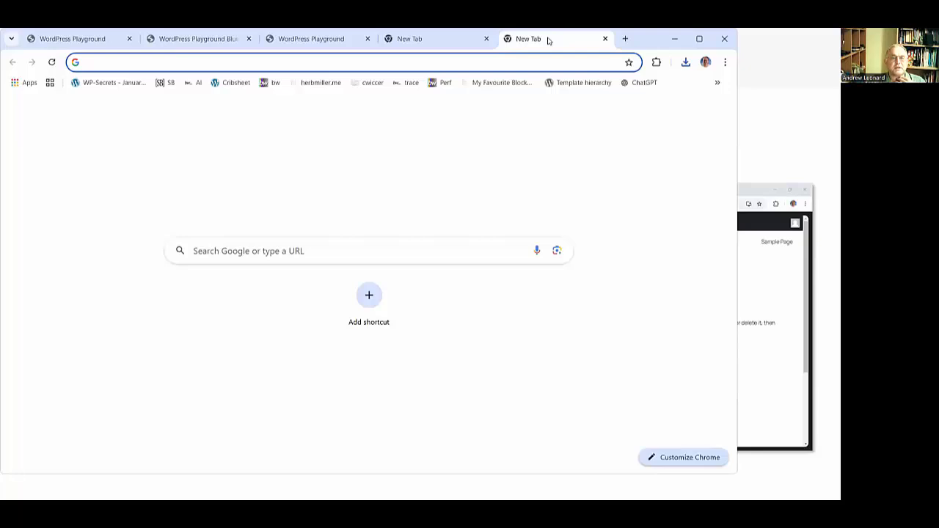
pyautogui.write('pl')
pyautogui.press('Return')
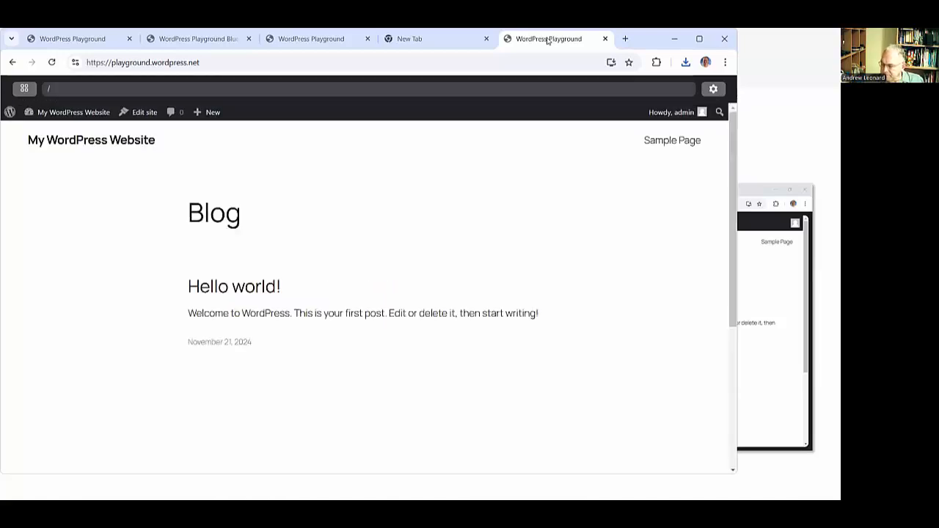
pyautogui.click(24, 89)
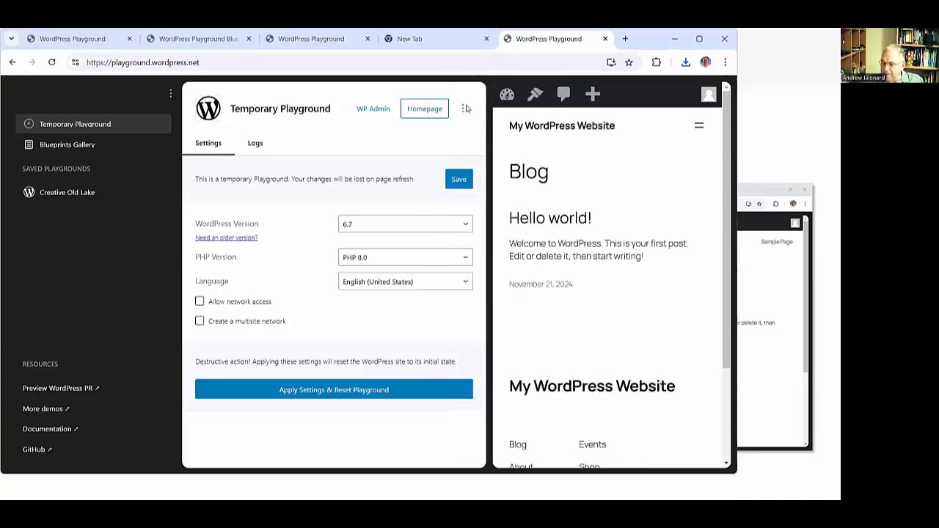
pyautogui.click(464, 110)
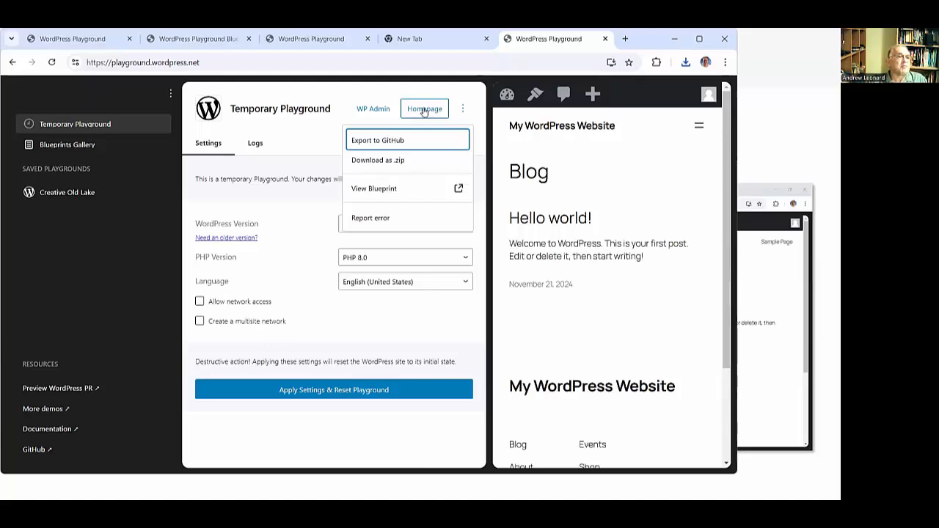
pyautogui.click(463, 109)
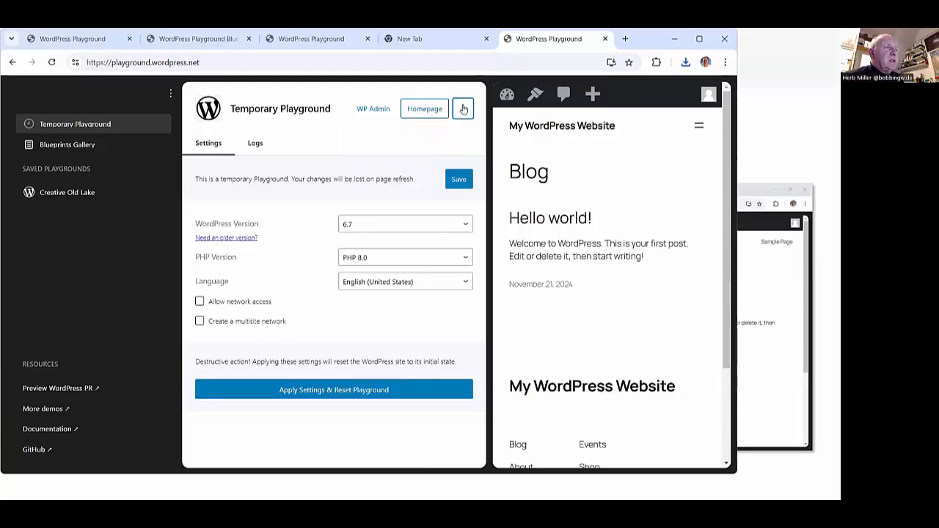
pyautogui.click(465, 109)
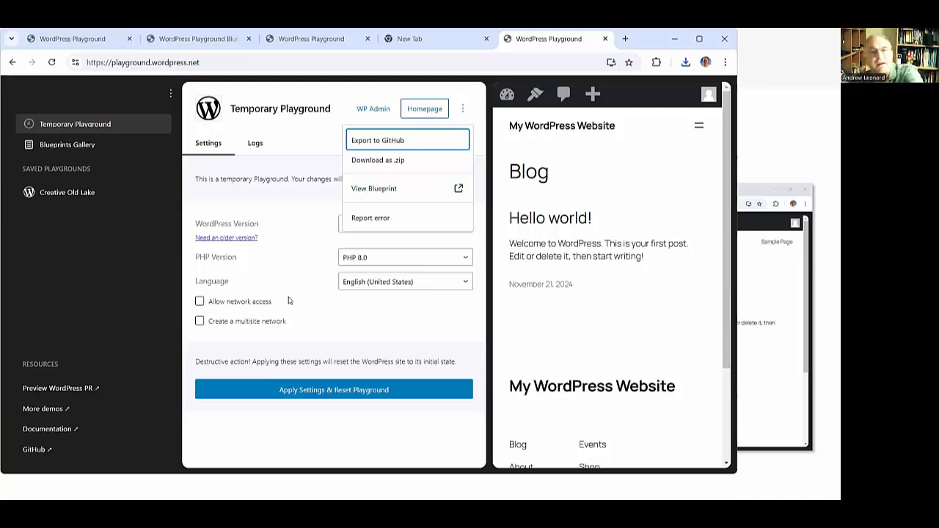
# Allow network access in the temporary Playground's settings and open the form for importing a site from a .zip file
pyautogui.click(199, 301)
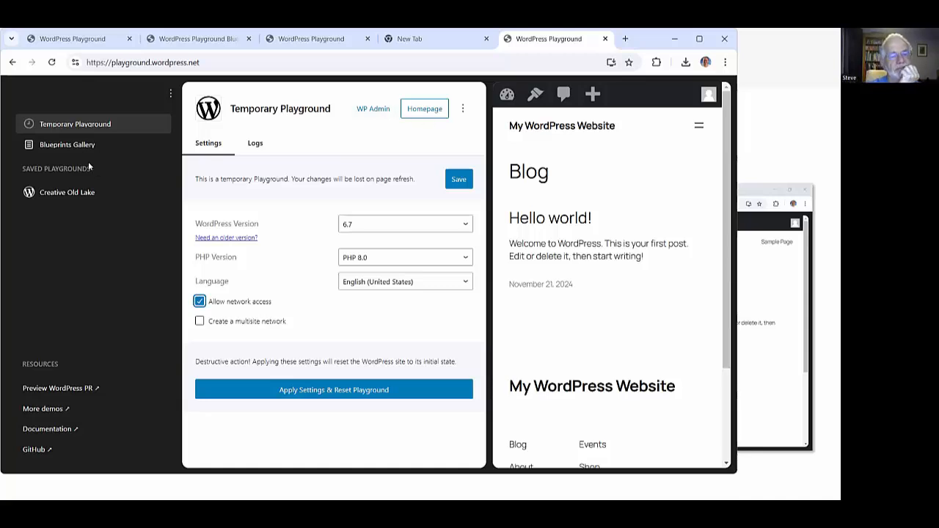
pyautogui.click(170, 94)
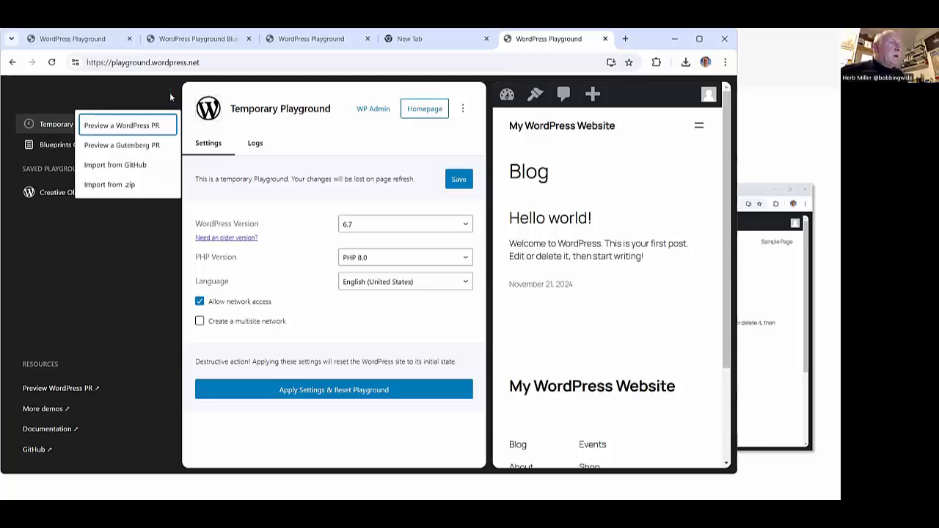
pyautogui.click(111, 185)
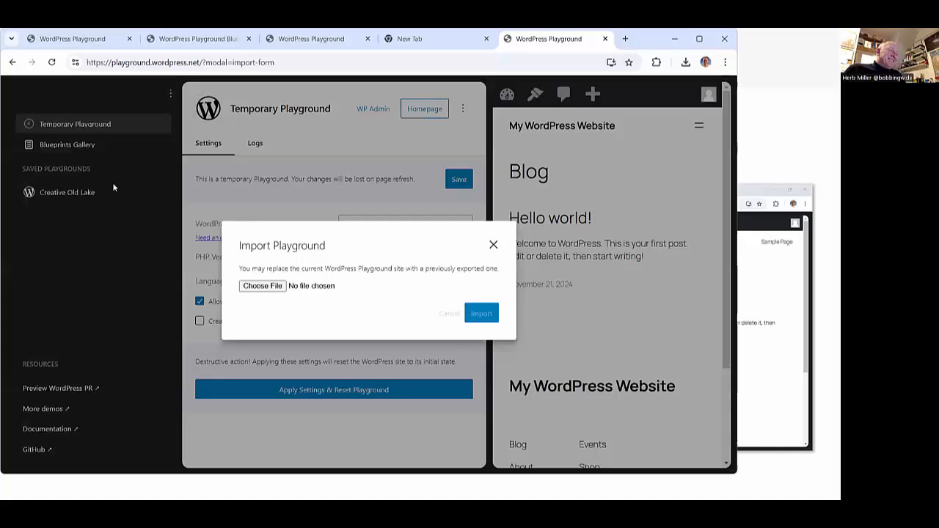
# Choose wordpress-playground.zip from the playground.wordpress.net folder inside C:\backups-SB as the file to import
pyautogui.click(253, 282)
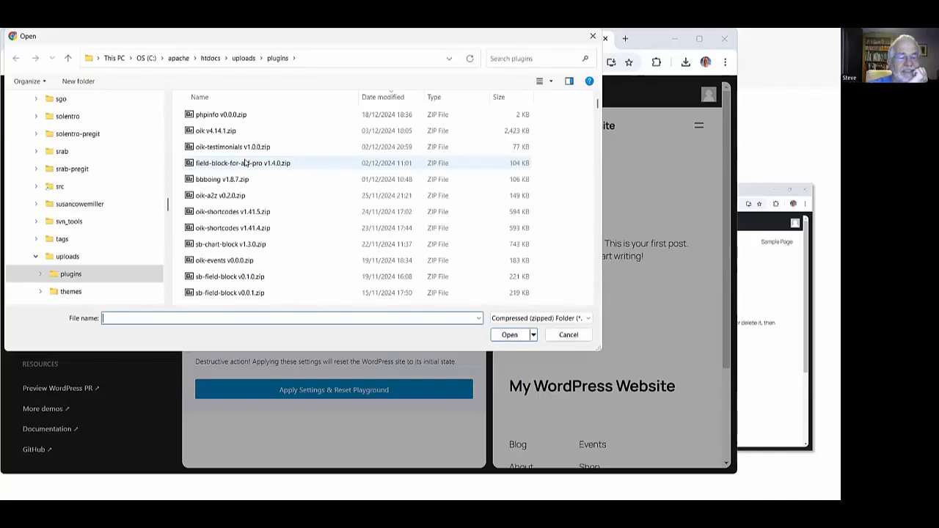
pyautogui.click(144, 58)
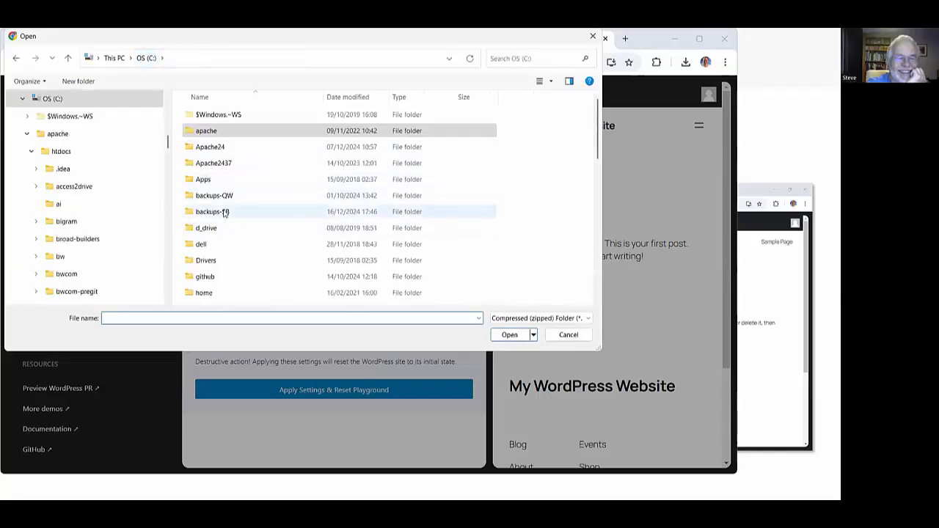
pyautogui.doubleClick(224, 212)
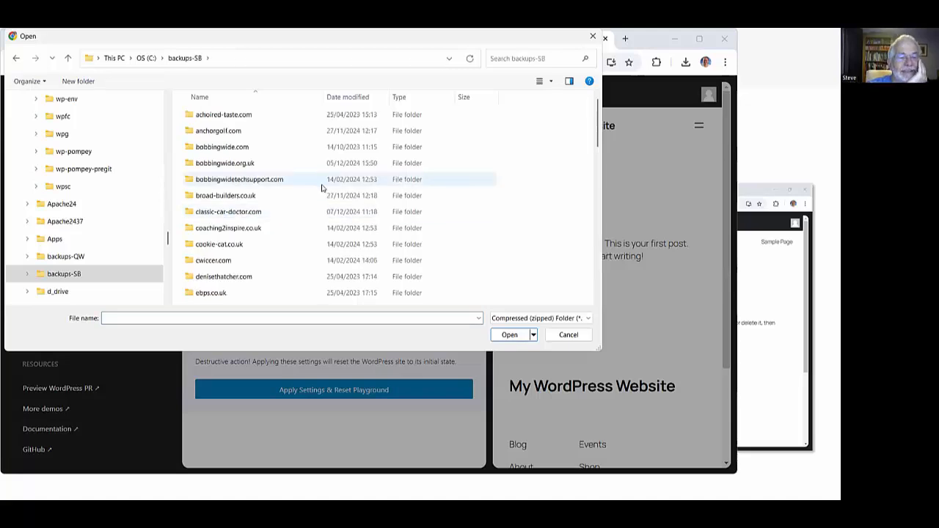
pyautogui.scroll(-5, 326, 192)
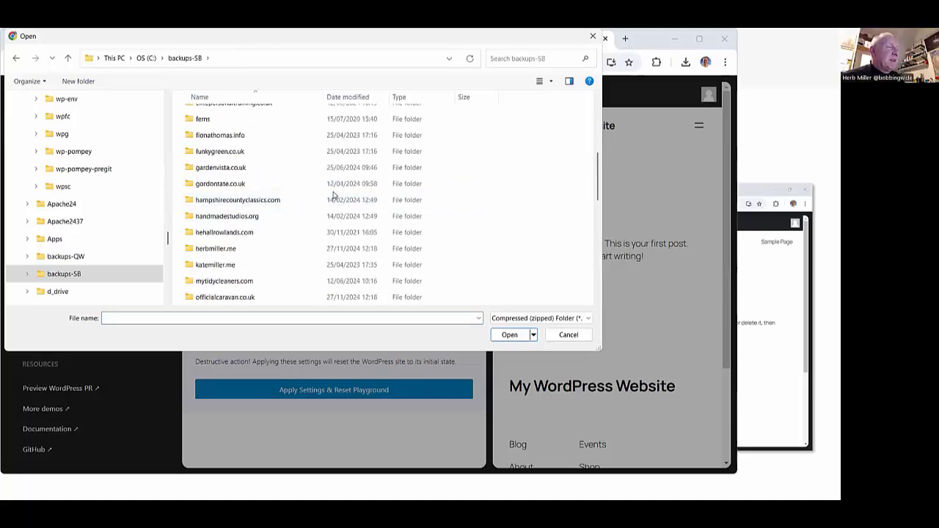
pyautogui.scroll(-5, 333, 195)
pyautogui.doubleClick(273, 168)
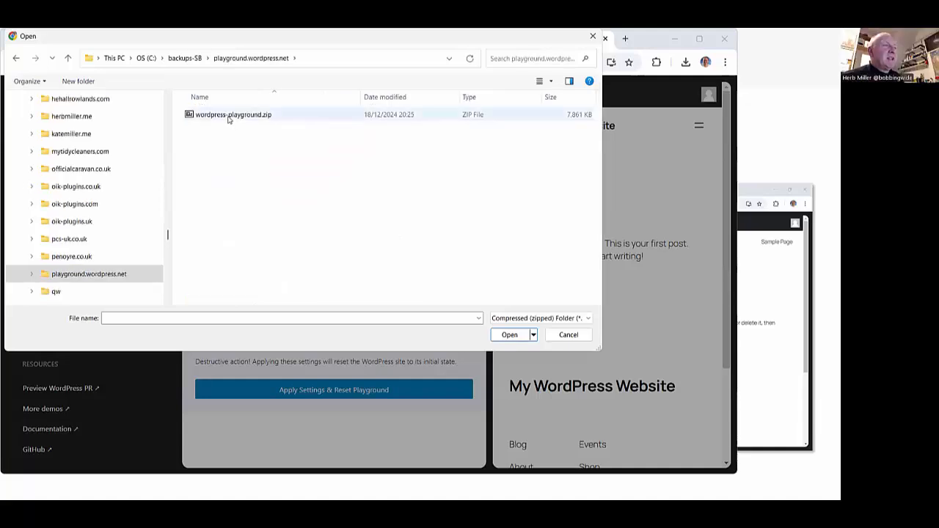
pyautogui.click(228, 118)
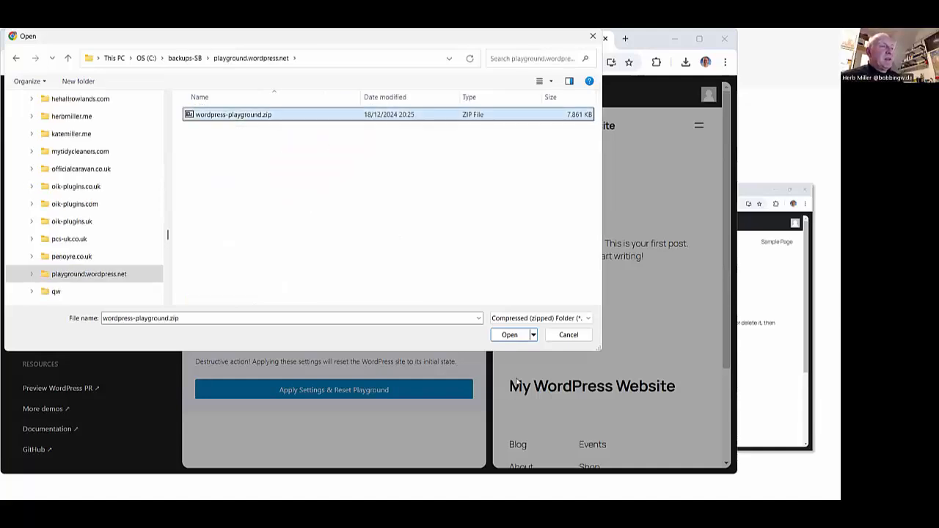
pyautogui.click(509, 335)
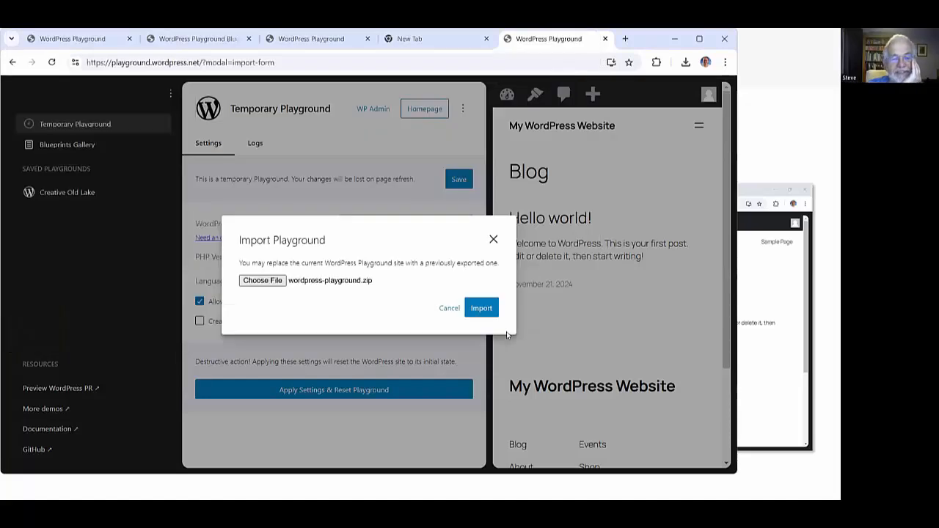
# Import the chosen zip into the temporary Playground, accept the refresh notice and view the imported site at full width
pyautogui.click(483, 311)
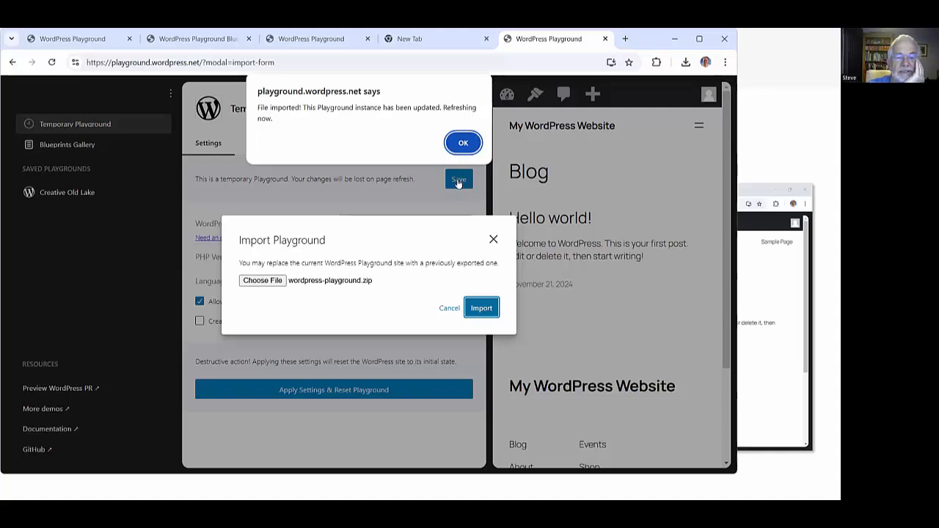
pyautogui.click(464, 145)
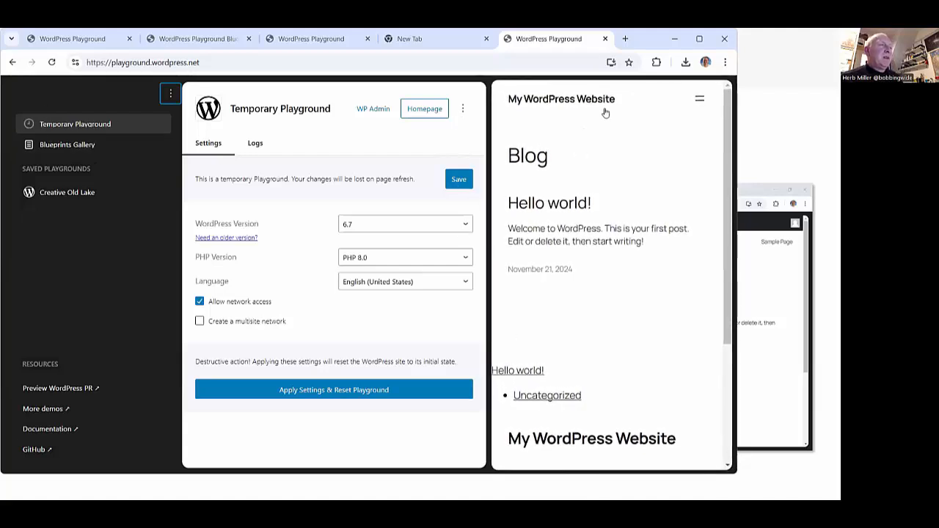
pyautogui.click(643, 98)
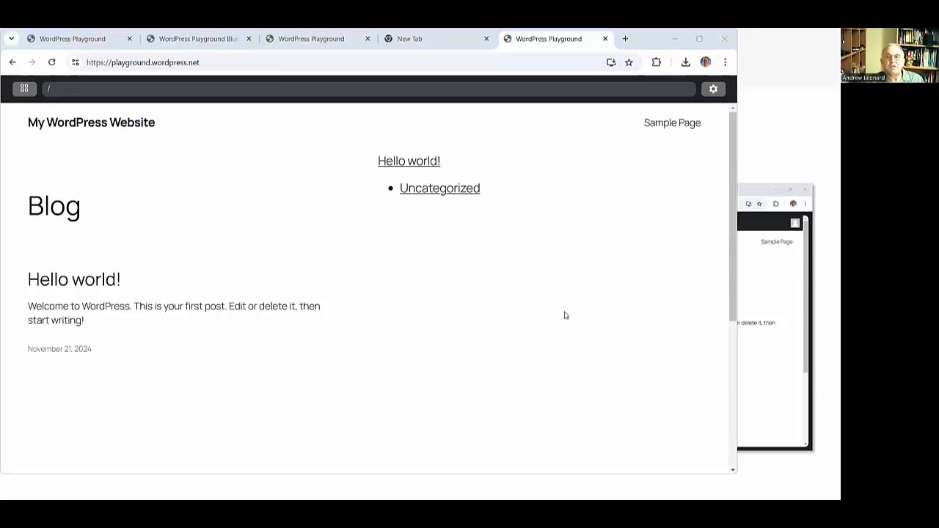
pyautogui.hotkey('alt', 'Tab')
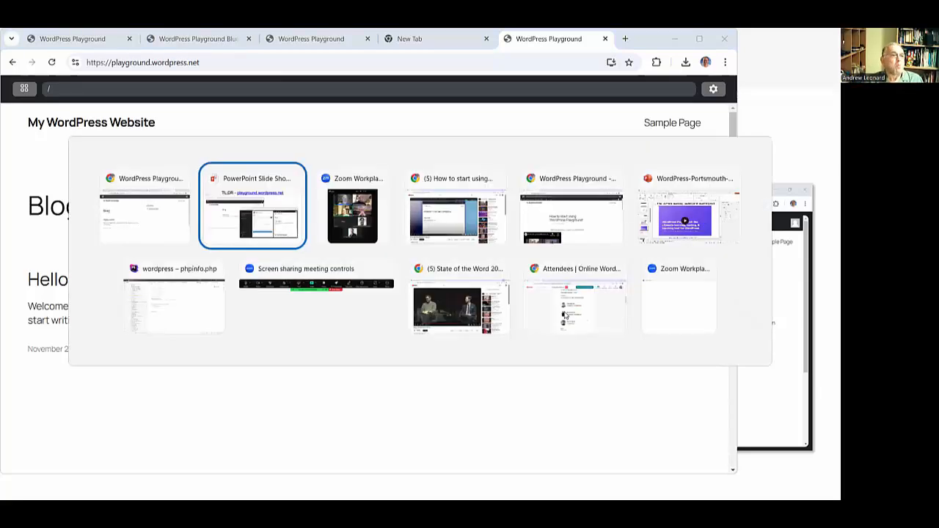
pyautogui.hotkey('alt', 'shift', 'Tab')
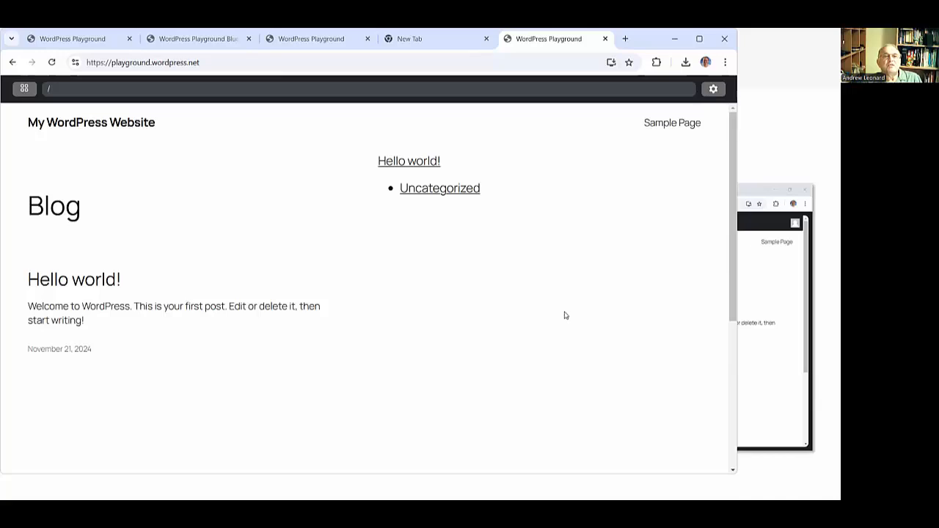
# Show the Playground settings of the imported site, reopen the site manager and display its preview and import options
pyautogui.click(713, 89)
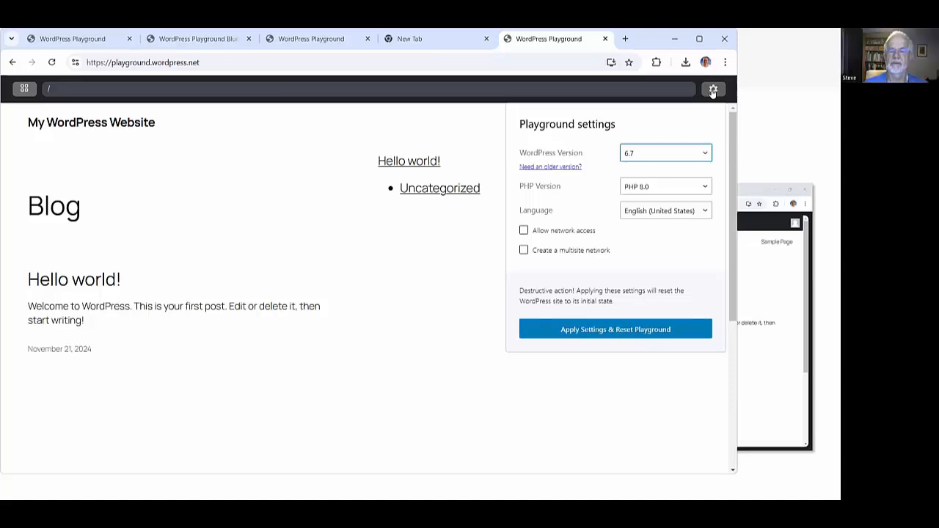
pyautogui.click(24, 90)
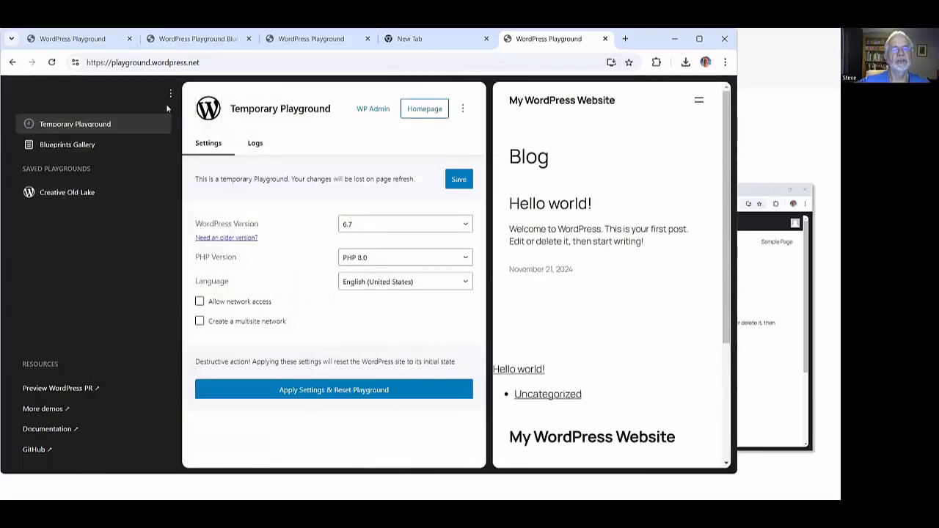
pyautogui.click(169, 96)
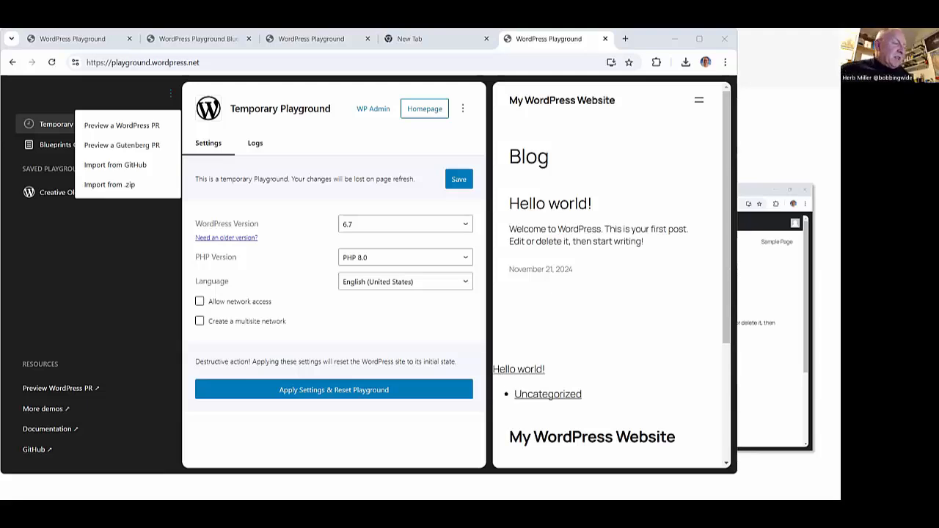
# Look through the open windows and select the WordPress-Portsmouth PowerPoint presentation to switch to
pyautogui.hotkey('alt', 'Tab')
pyautogui.hotkey('alt', 'Tab')
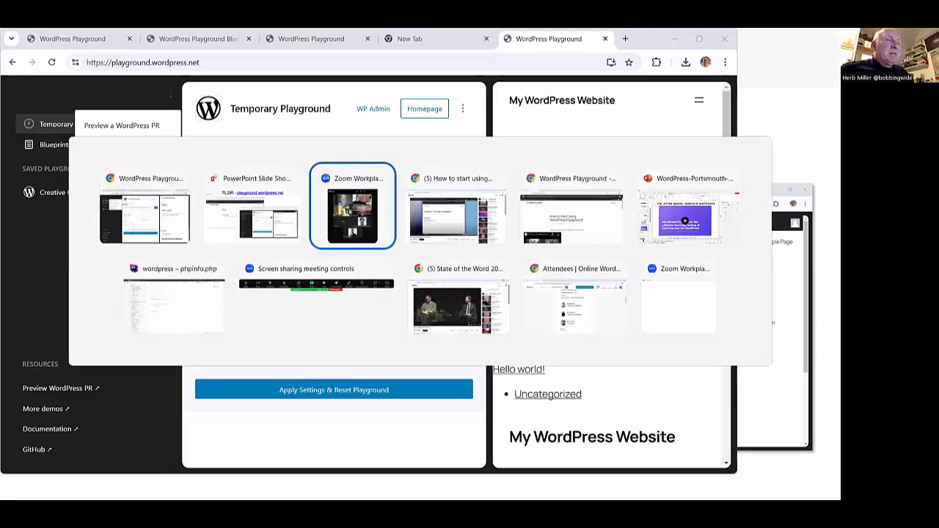
pyautogui.hotkey('alt', 'Tab')
pyautogui.hotkey('alt', 'Tab')
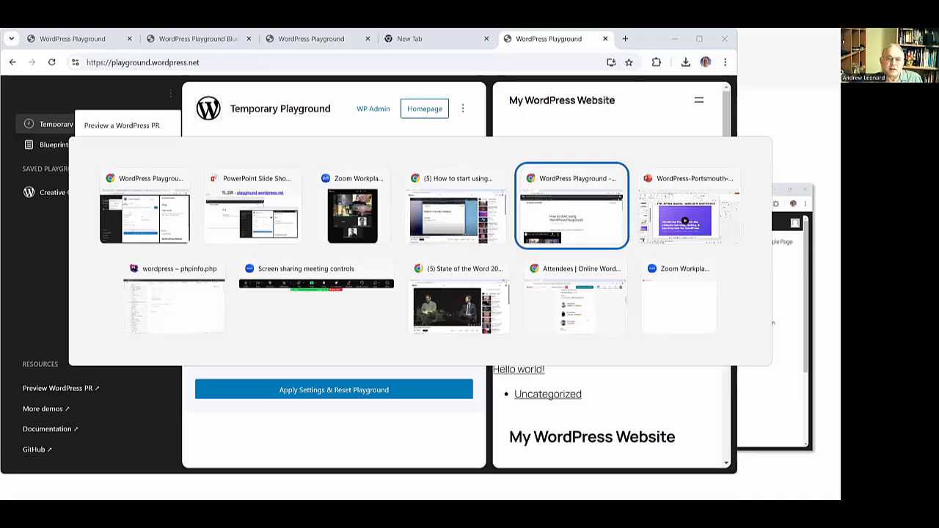
pyautogui.hotkey('alt', 'Tab')
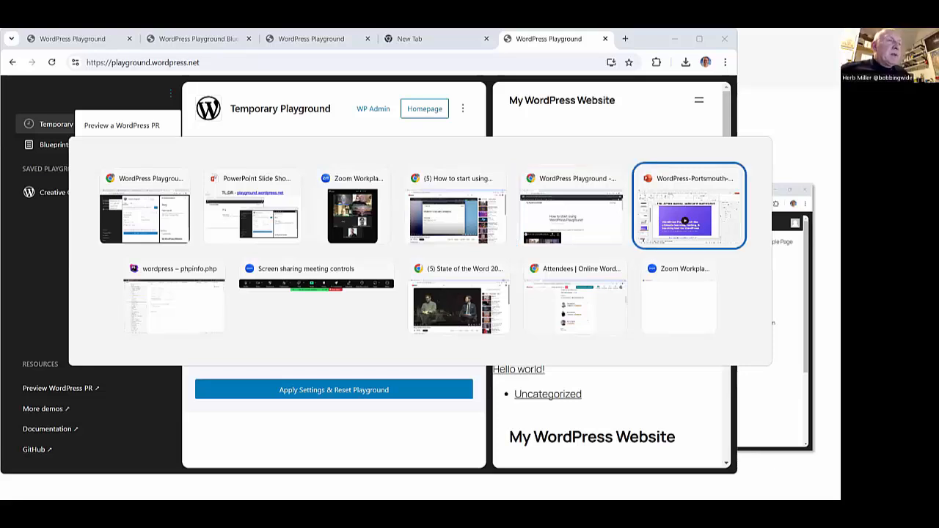
pyautogui.hotkey('alt', 'shift', 'Tab')
pyautogui.hotkey('alt', 'shift', 'Tab')
pyautogui.hotkey('alt', 'shift', 'Tab')
pyautogui.hotkey('alt', 'shift', 'Tab')
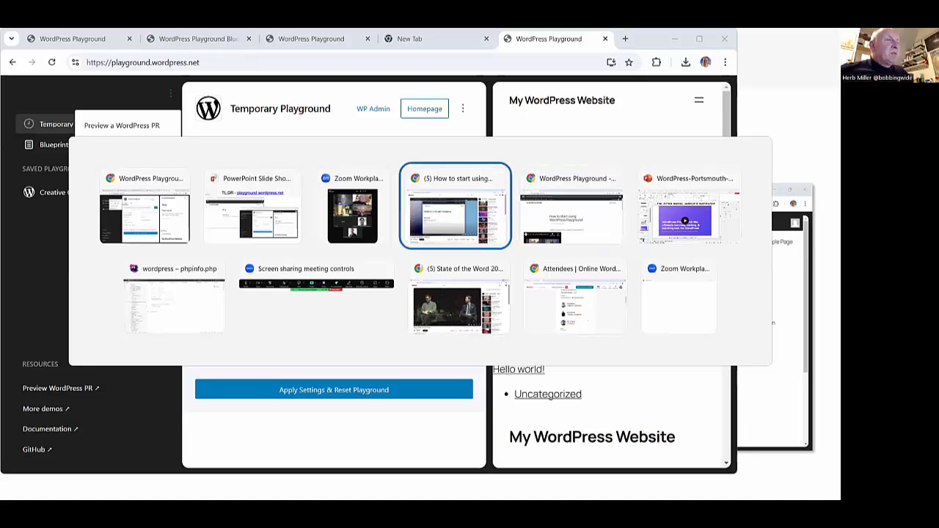
pyautogui.hotkey('alt', 'Tab')
pyautogui.hotkey('alt', 'Tab')
pyautogui.hotkey('alt', 'Tab')
pyautogui.hotkey('alt', 'Tab')
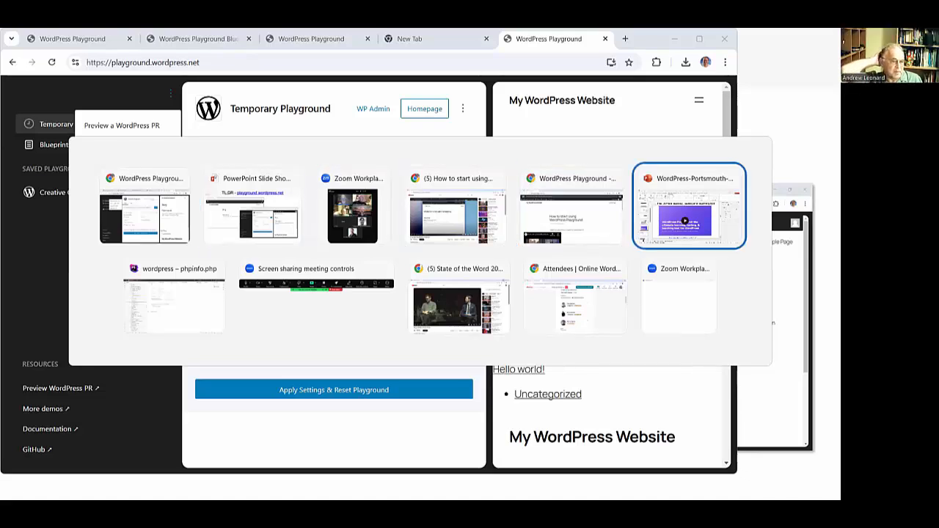